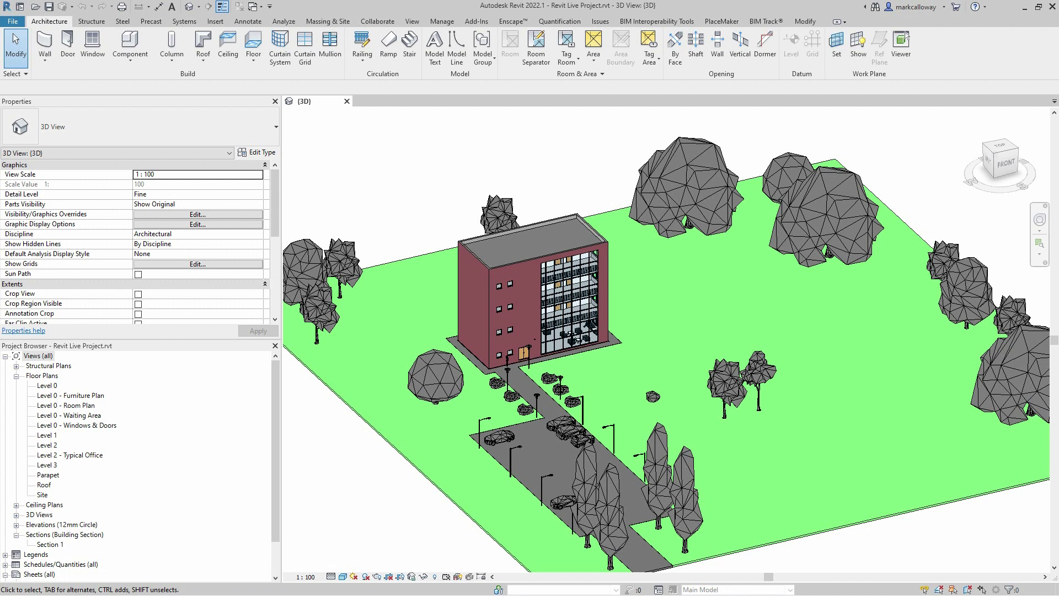
# Step: Open the Level 0 floor plan view
pyautogui.click(52, 386)
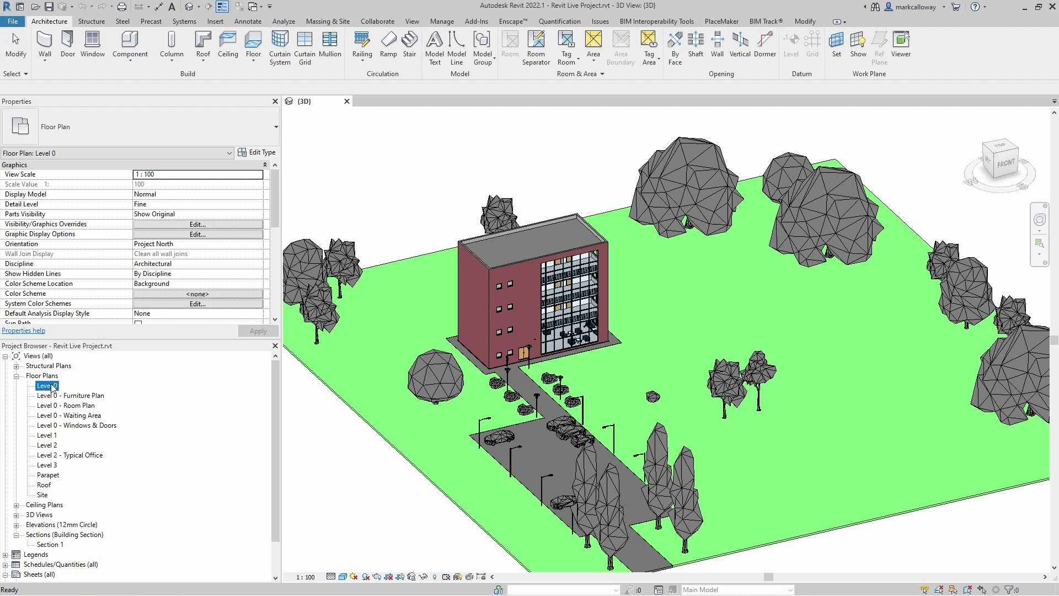
pyautogui.doubleClick(52, 386)
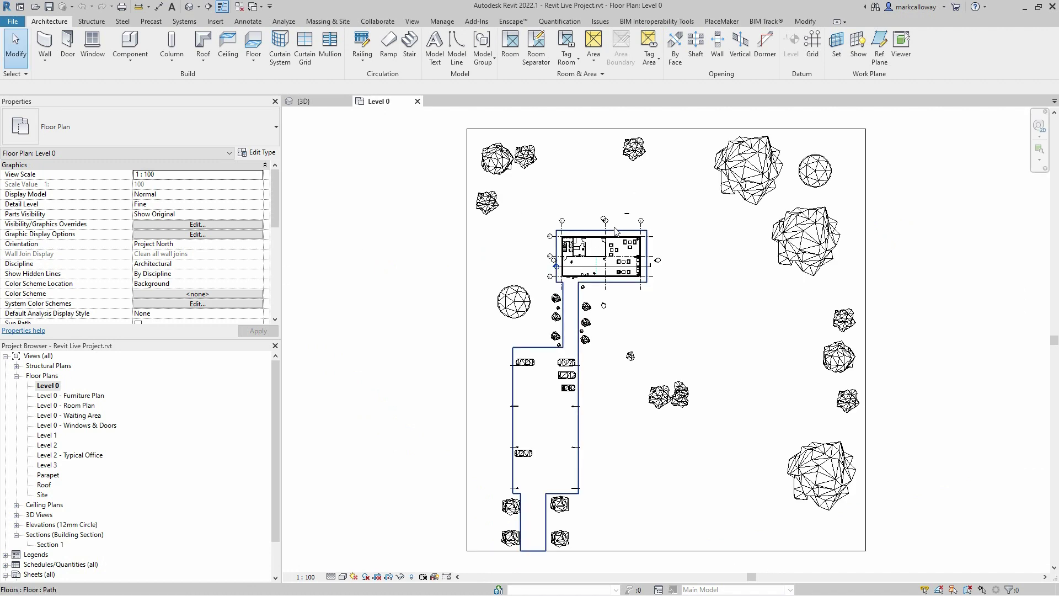
pyautogui.scroll(5, 585, 239)
pyautogui.scroll(1, 583, 243)
pyautogui.scroll(3, 583, 244)
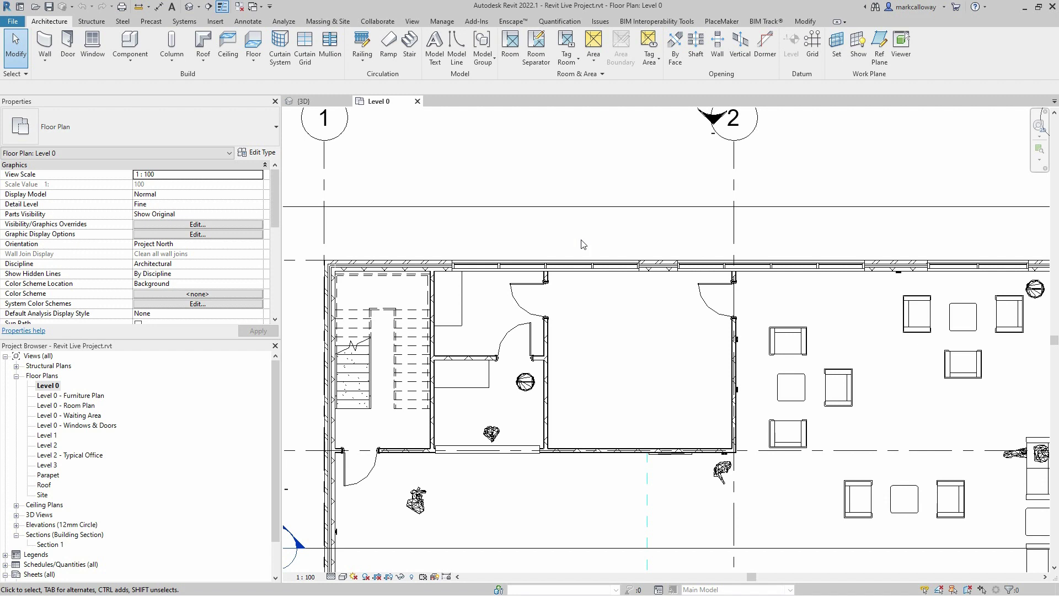
# Step: Draw a vertical building section through the exterior curtain wall between grids 1 and 2, and shorten its view depth close to the cut line
pyautogui.click(412, 22)
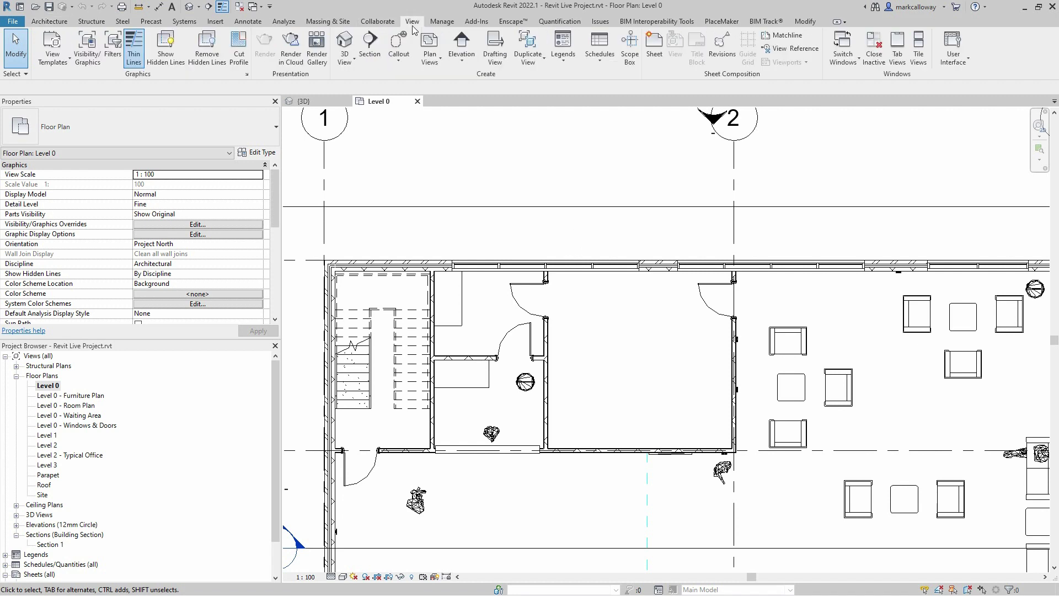
pyautogui.click(370, 56)
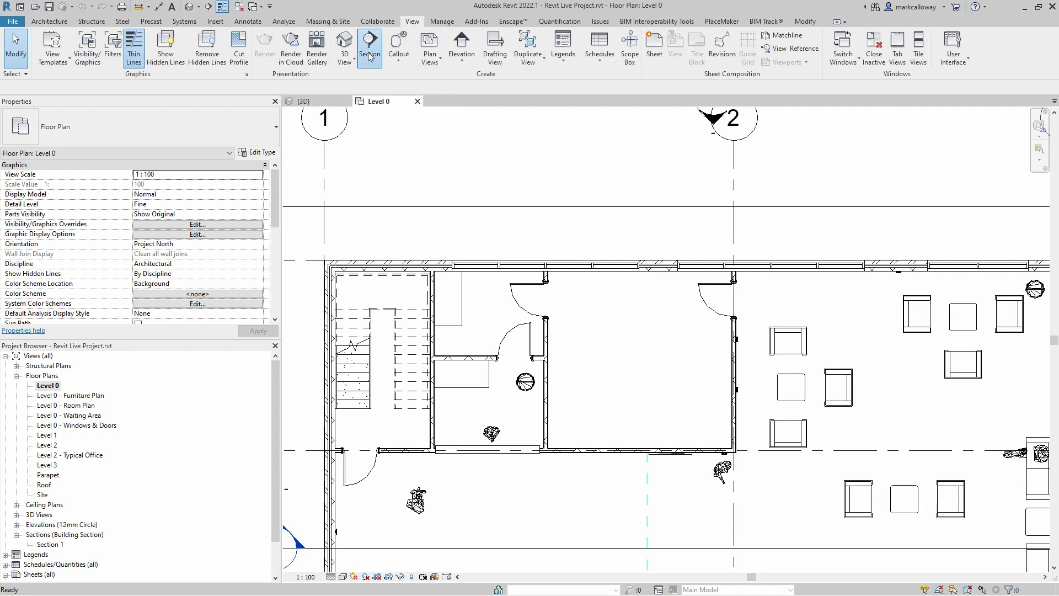
pyautogui.click(591, 308)
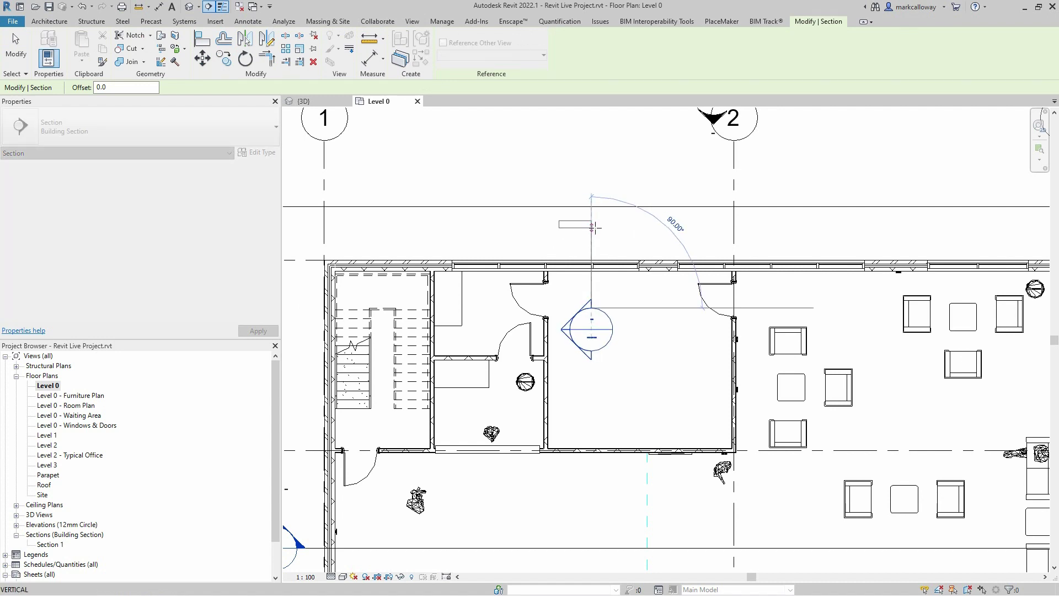
pyautogui.click(636, 357)
pyautogui.press('Escape')
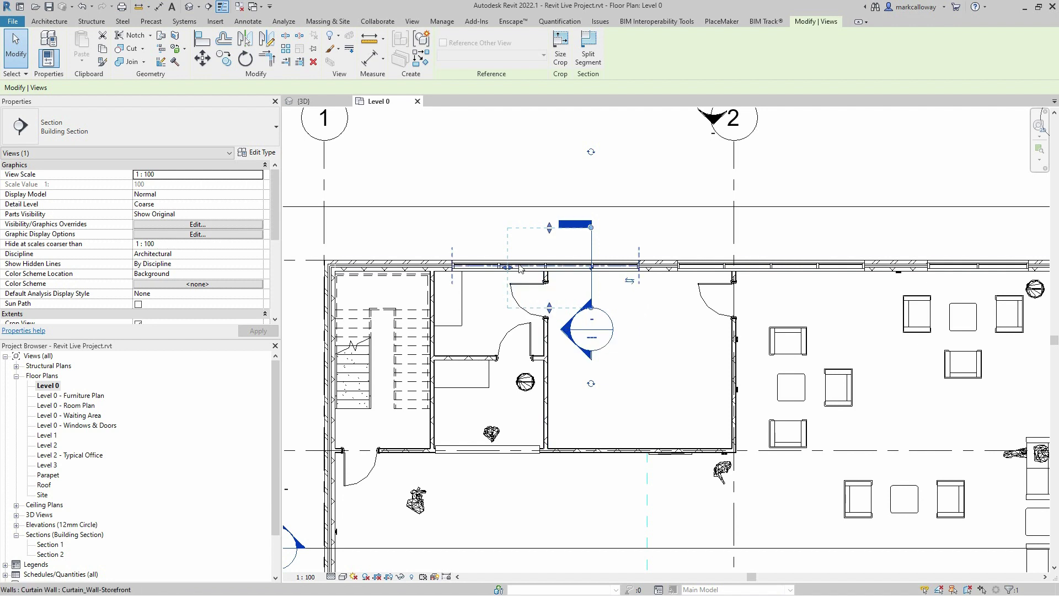
pyautogui.moveTo(510, 271); pyautogui.dragTo(573, 269)
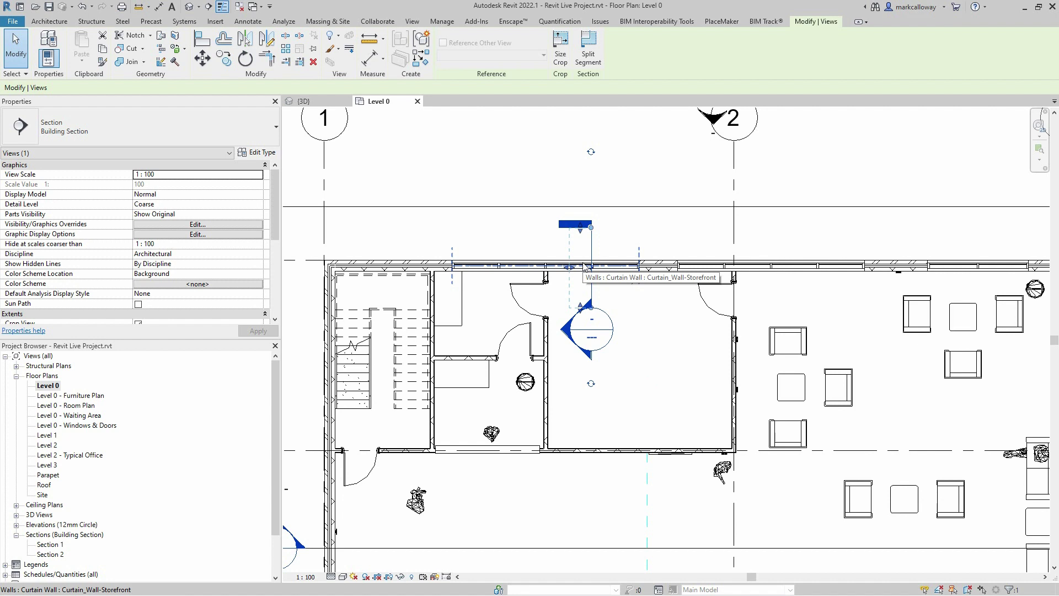
pyautogui.press('Escape')
# Step: Open the view of the new section, Section 2, from its section line in the plan
pyautogui.click(592, 248)
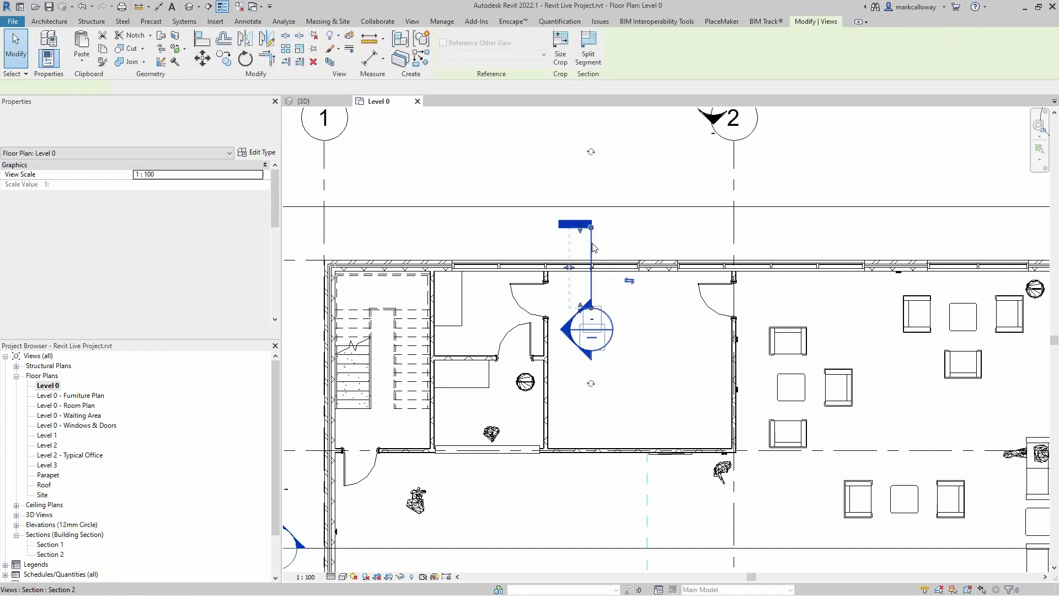
pyautogui.scroll(-2, 72, 538)
pyautogui.click(55, 536)
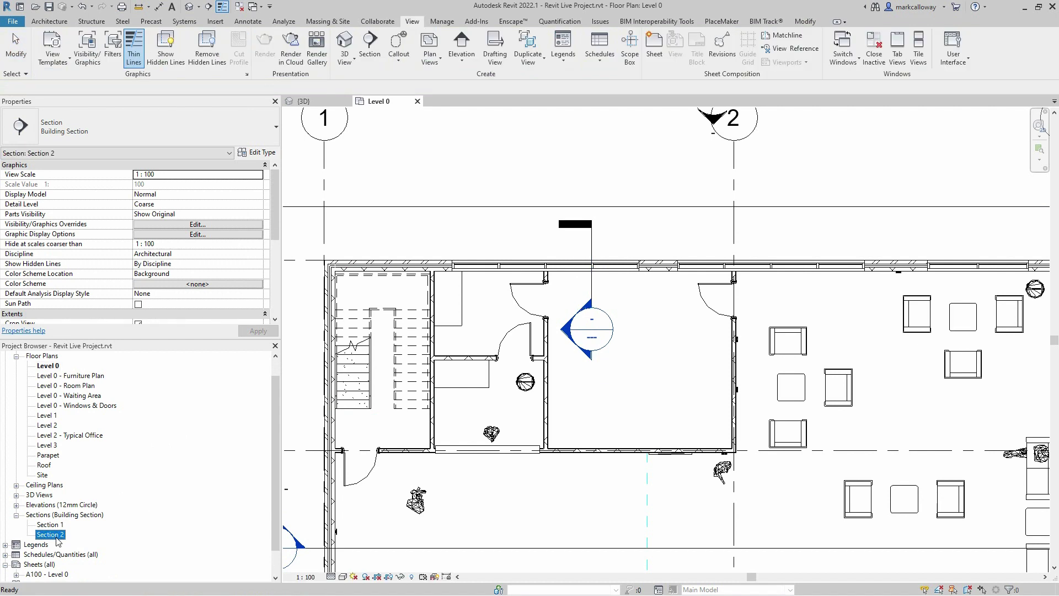
pyautogui.click(592, 250)
pyautogui.rightClick(592, 252)
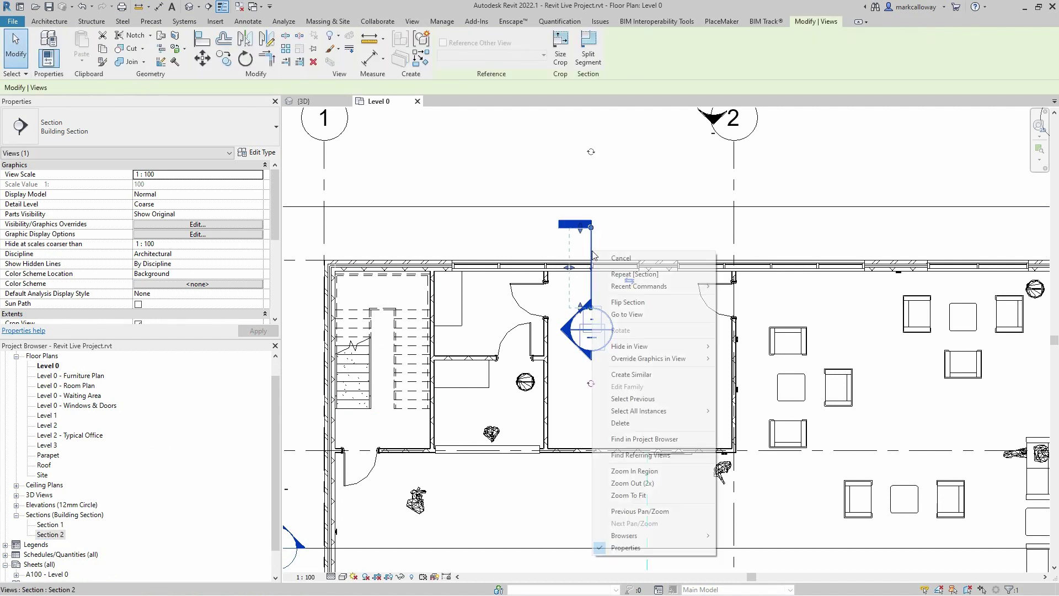
pyautogui.click(624, 314)
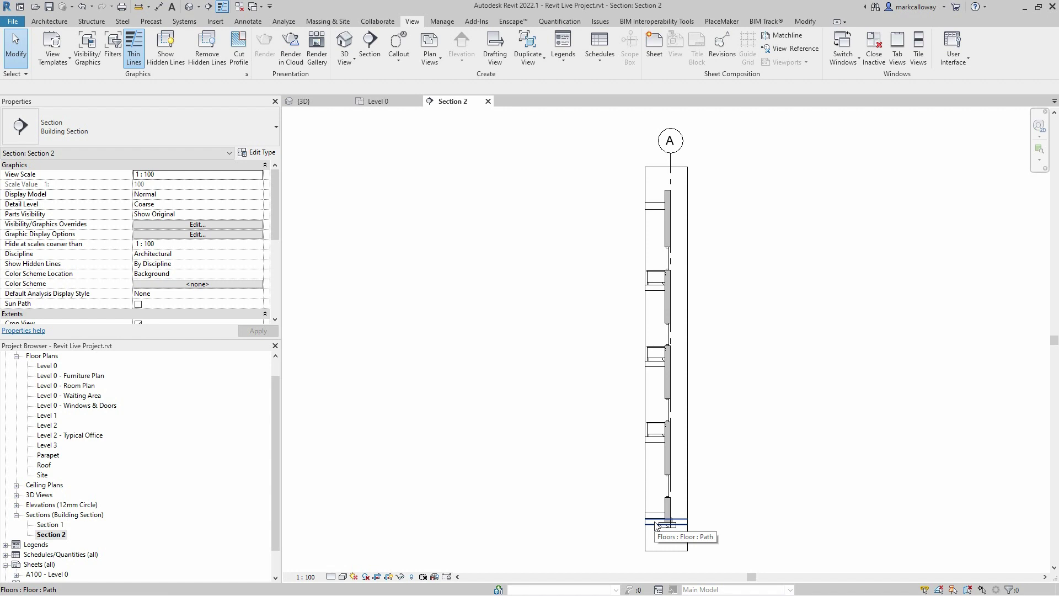
# Step: Create a rectangular callout in Section 2 around the lowest window, the wall beneath it and the foundation
pyautogui.scroll(5, 676, 536)
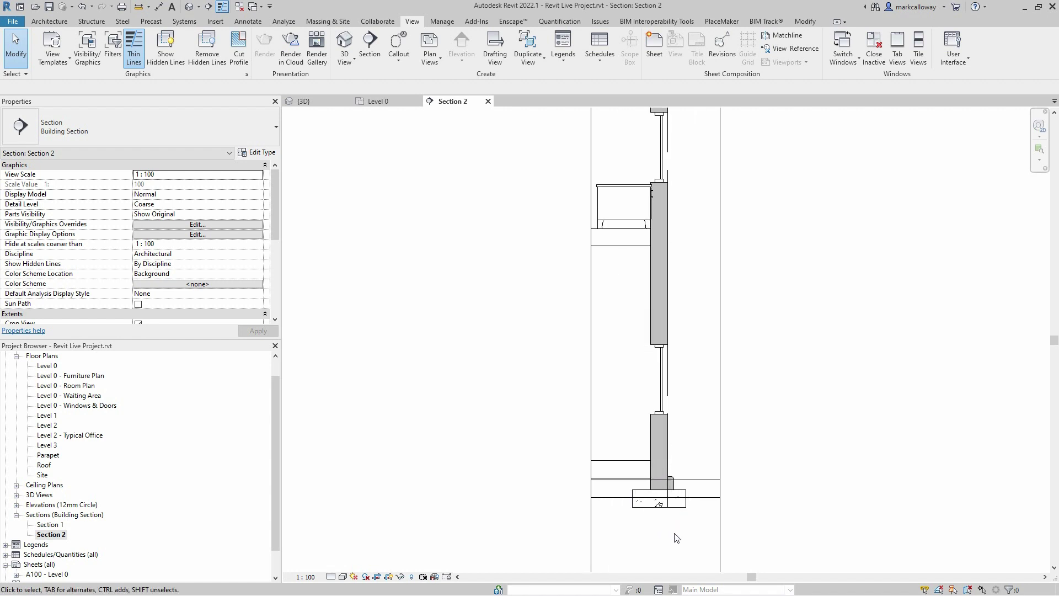
pyautogui.moveTo(681, 525); pyautogui.dragTo(627, 471, button='middle')
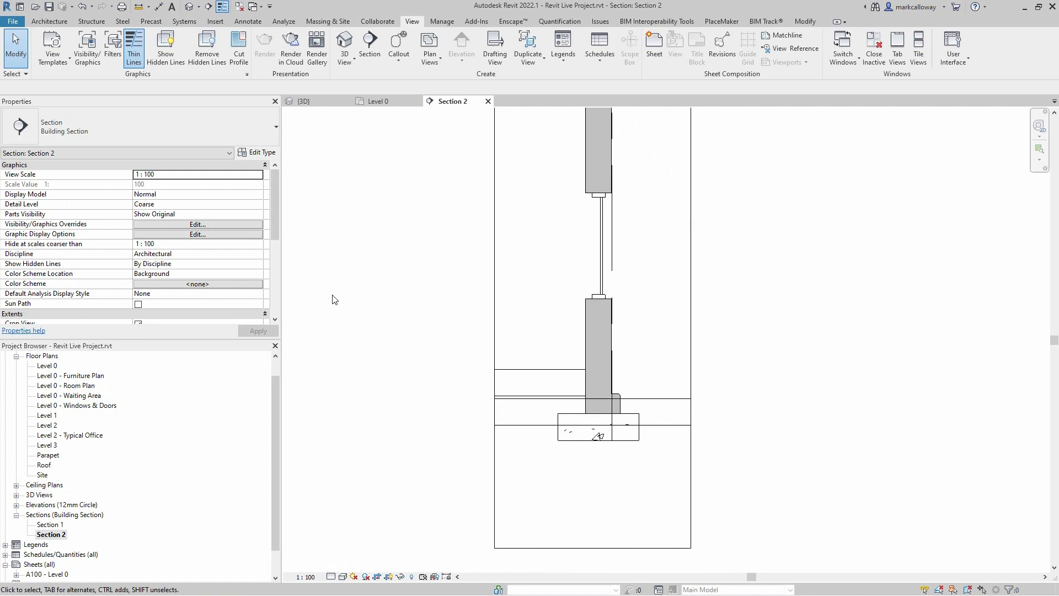
pyautogui.click(398, 44)
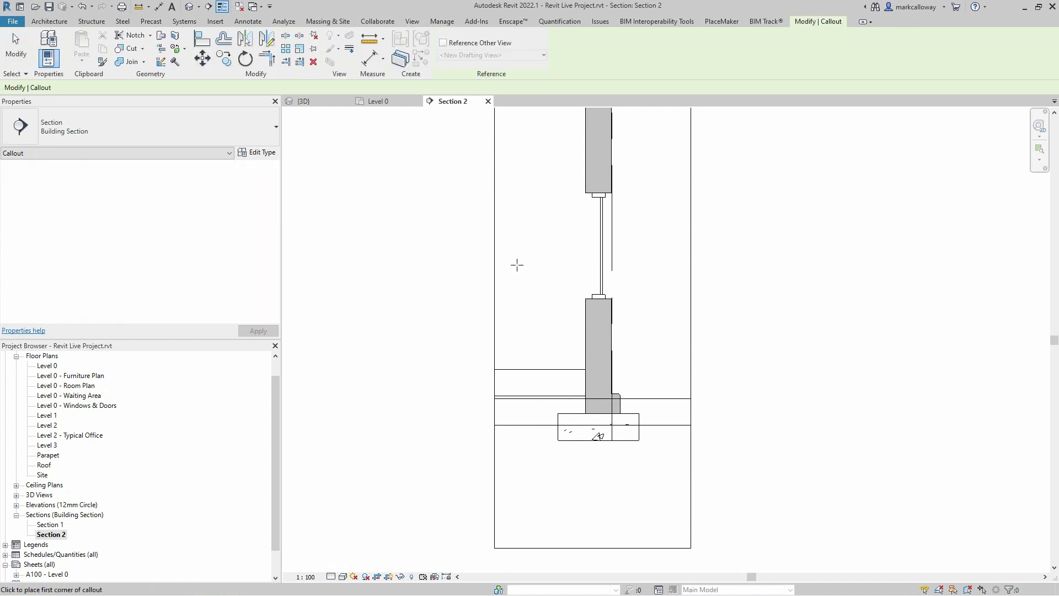
pyautogui.click(513, 144)
pyautogui.click(669, 485)
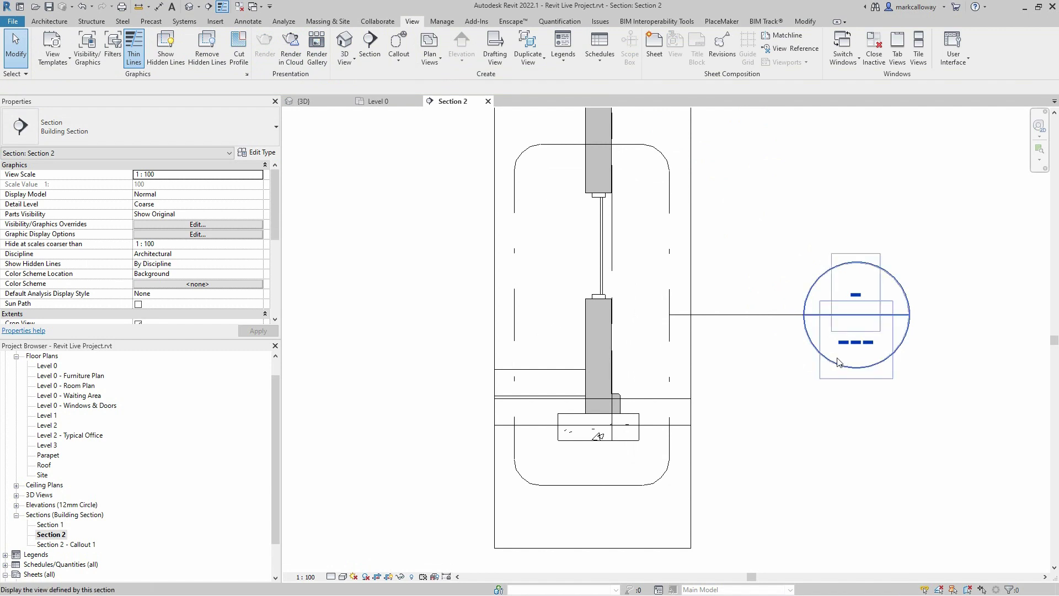
# Step: Open the Section 2 - Callout 1 view
pyautogui.click(769, 318)
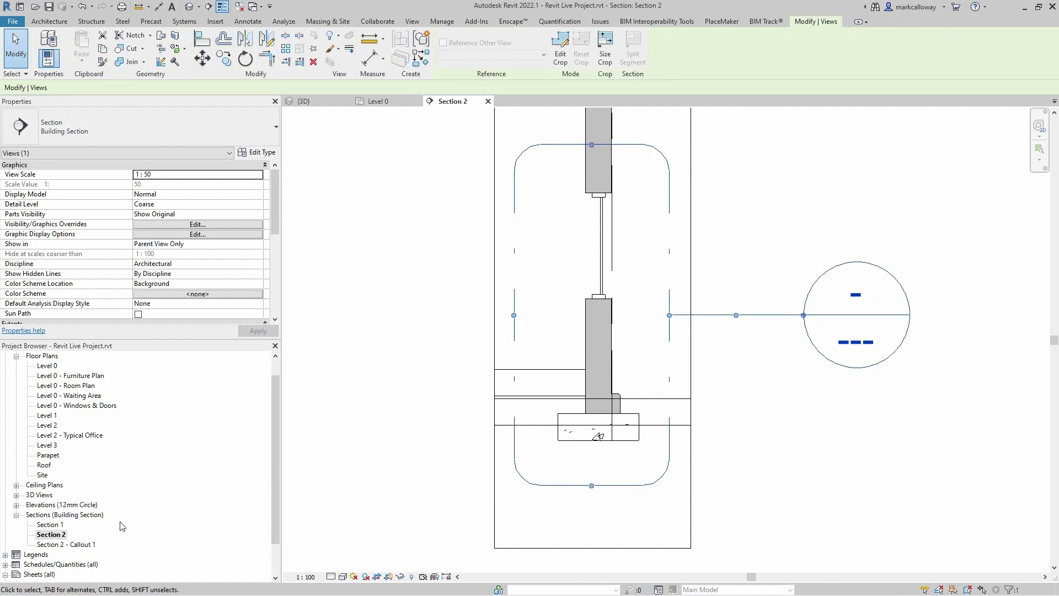
pyautogui.click(84, 544)
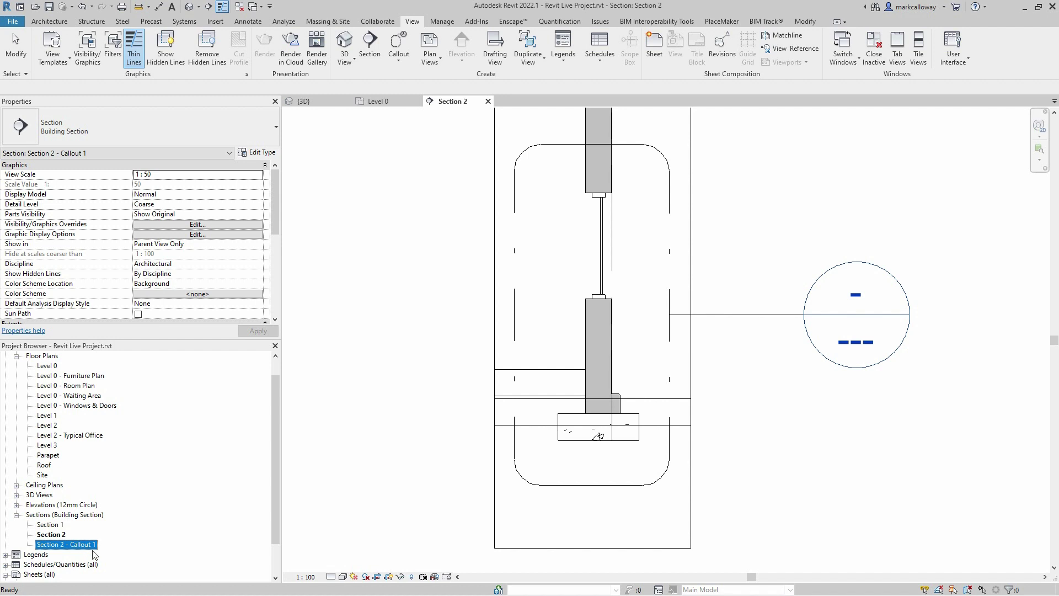
pyautogui.doubleClick(85, 547)
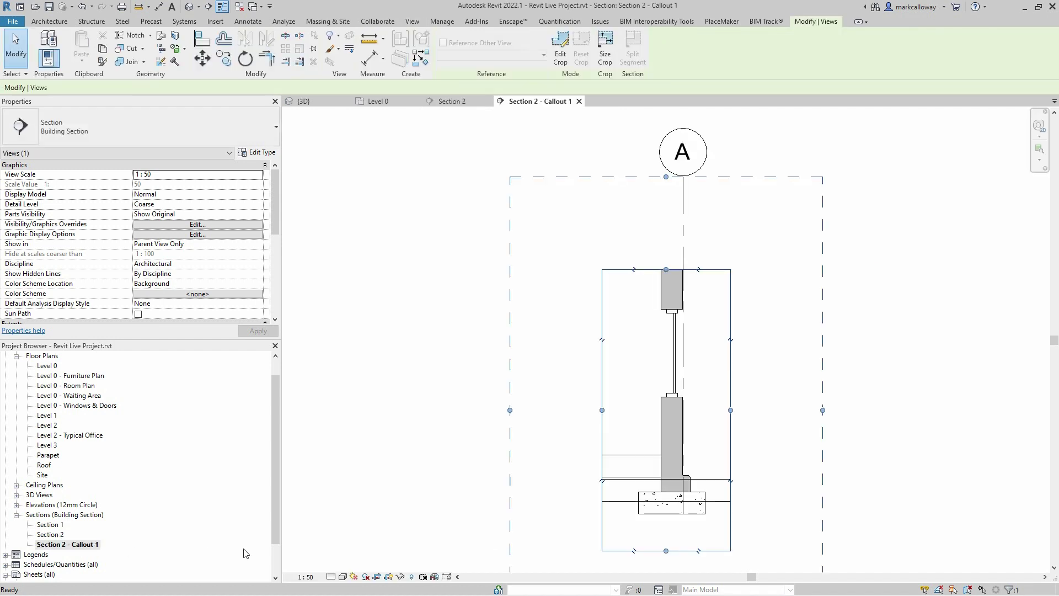
pyautogui.moveTo(426, 414); pyautogui.dragTo(365, 328, button='middle')
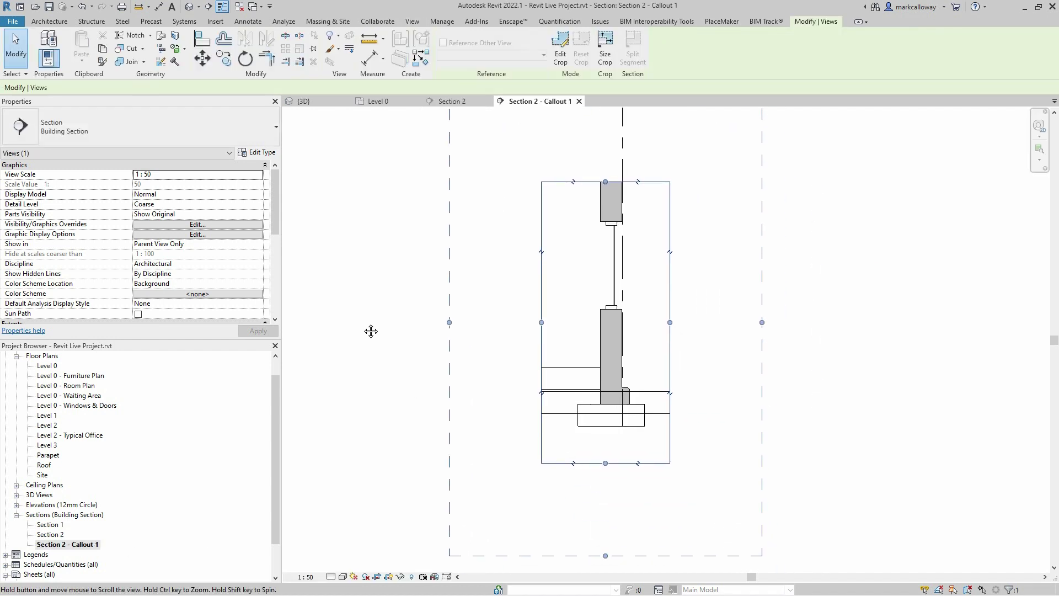
pyautogui.click(363, 328)
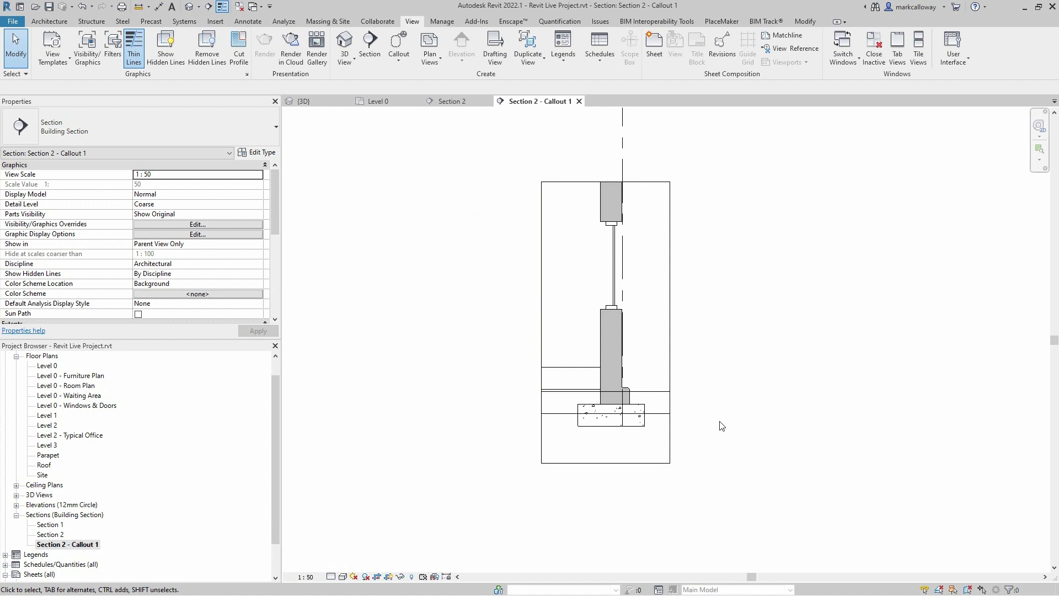
# Step: Inspect the crop region and annotation crop boundary of the callout view
pyautogui.click(673, 309)
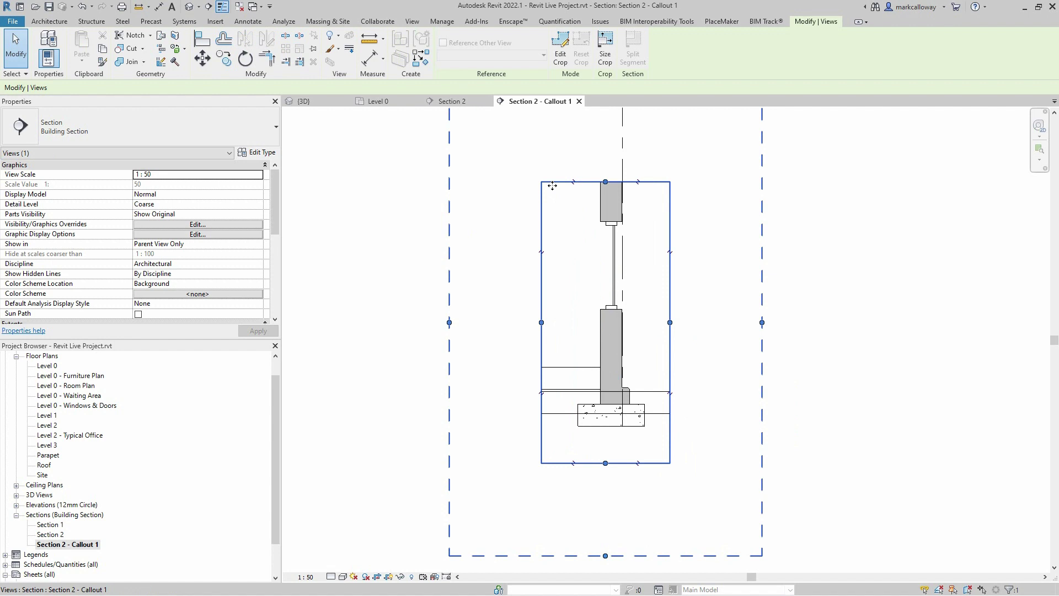
pyautogui.scroll(-3, 552, 186)
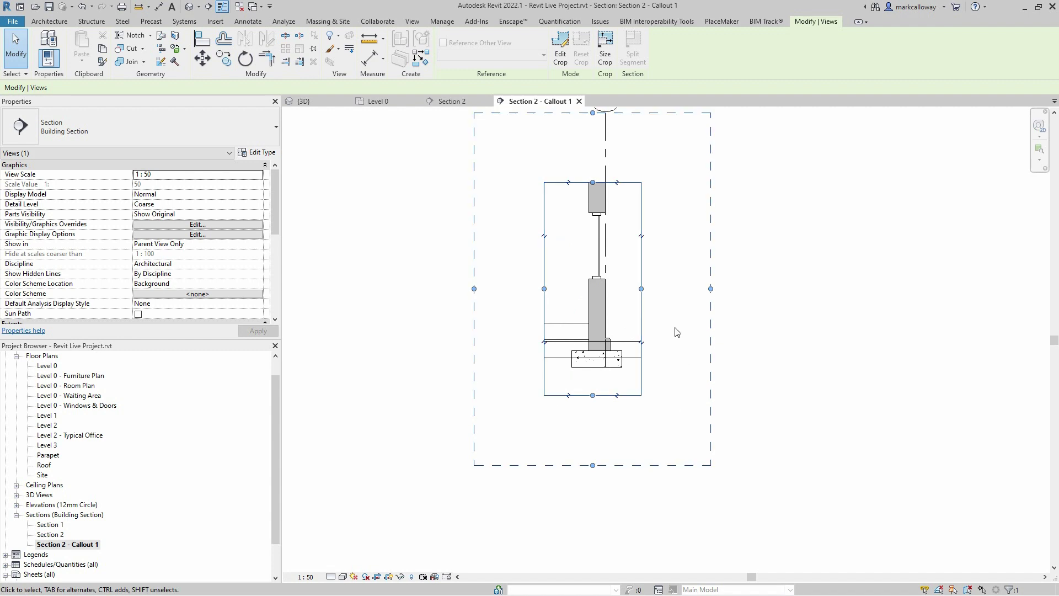
pyautogui.press('Escape')
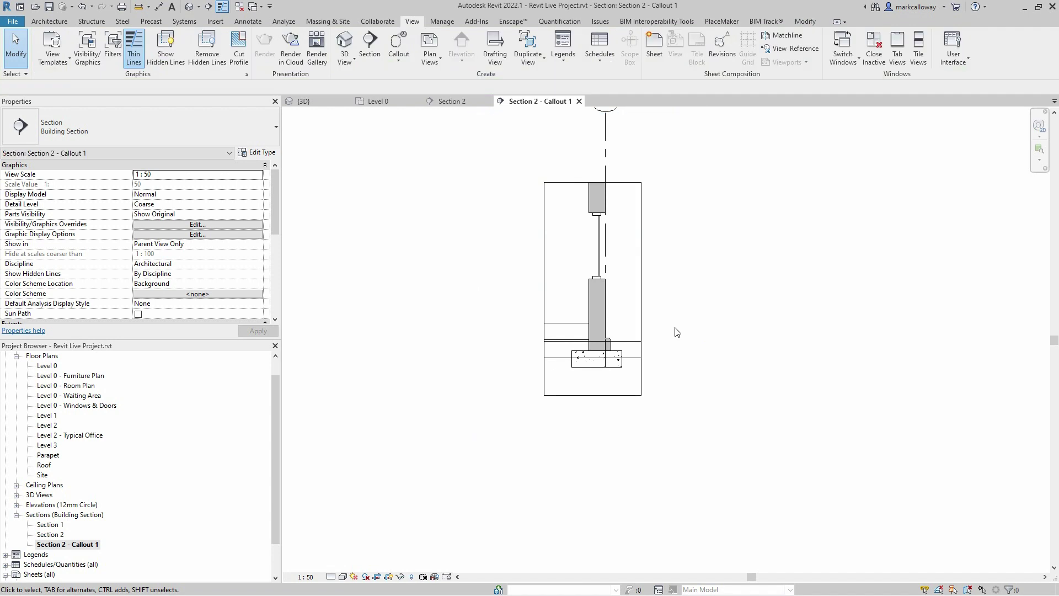
# Step: Set the callout view's detail level to Fine and its scale to 1:20
pyautogui.scroll(3, 626, 258)
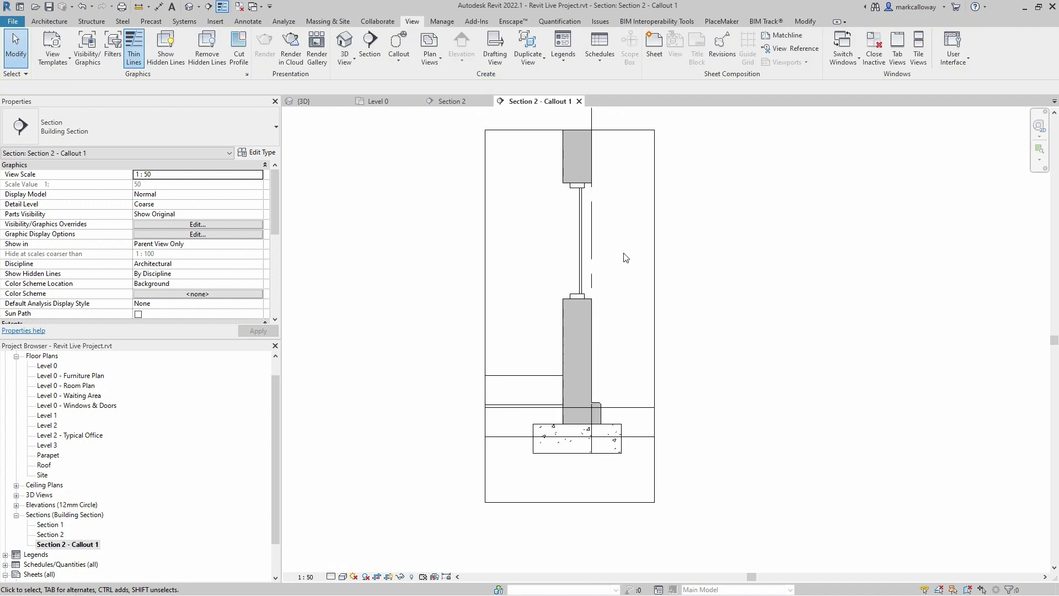
pyautogui.click(333, 578)
pyautogui.click(339, 569)
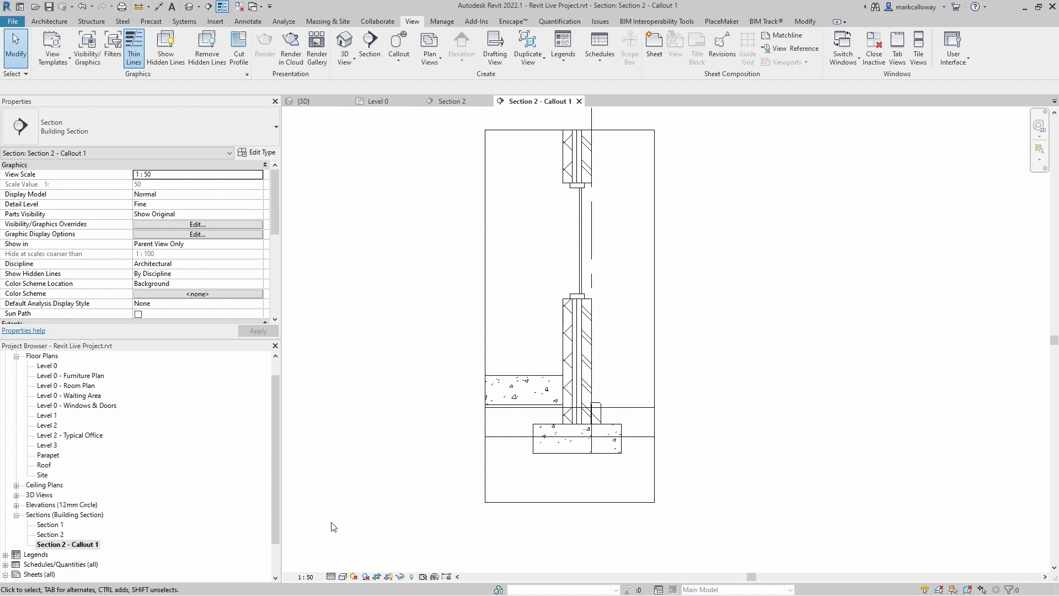
pyautogui.click(307, 577)
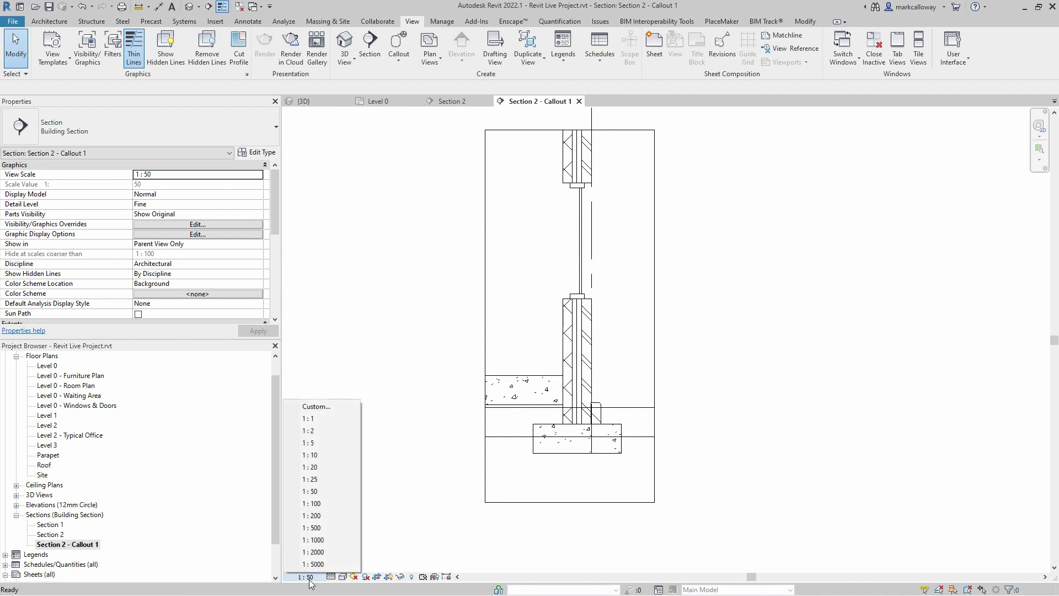
pyautogui.click(340, 467)
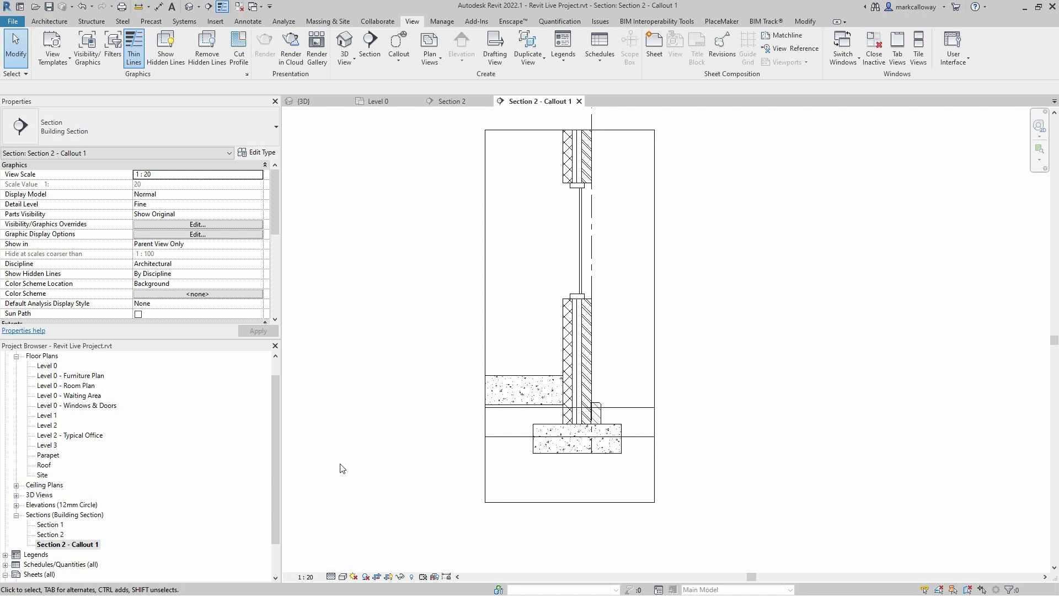
# Step: Override the graphics of grid A by category so that grids are not visible in the callout view
pyautogui.click(593, 239)
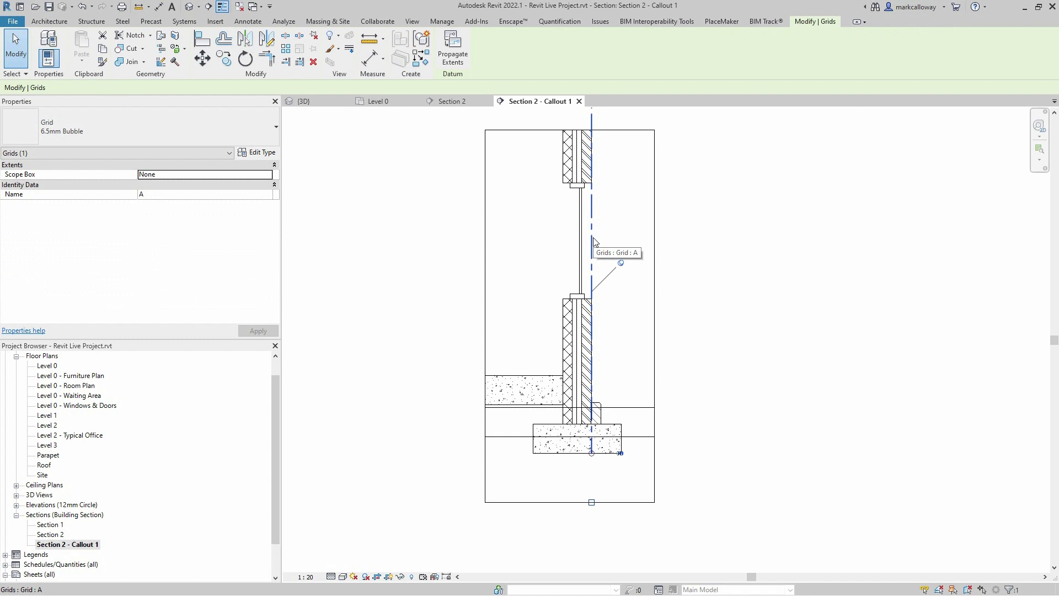
pyautogui.rightClick(594, 241)
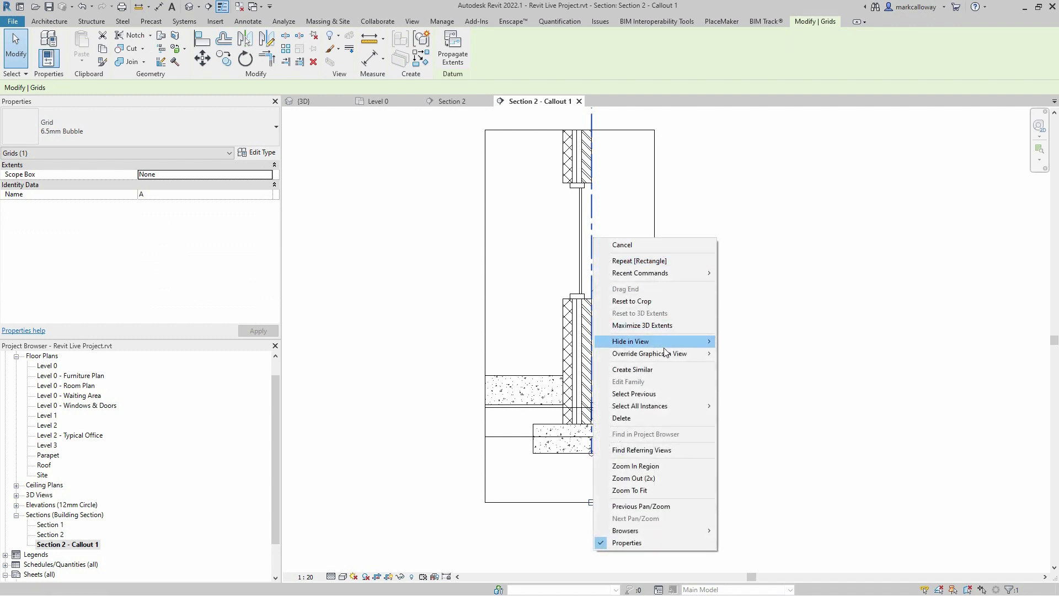
pyautogui.moveTo(664, 349)
pyautogui.click(778, 361)
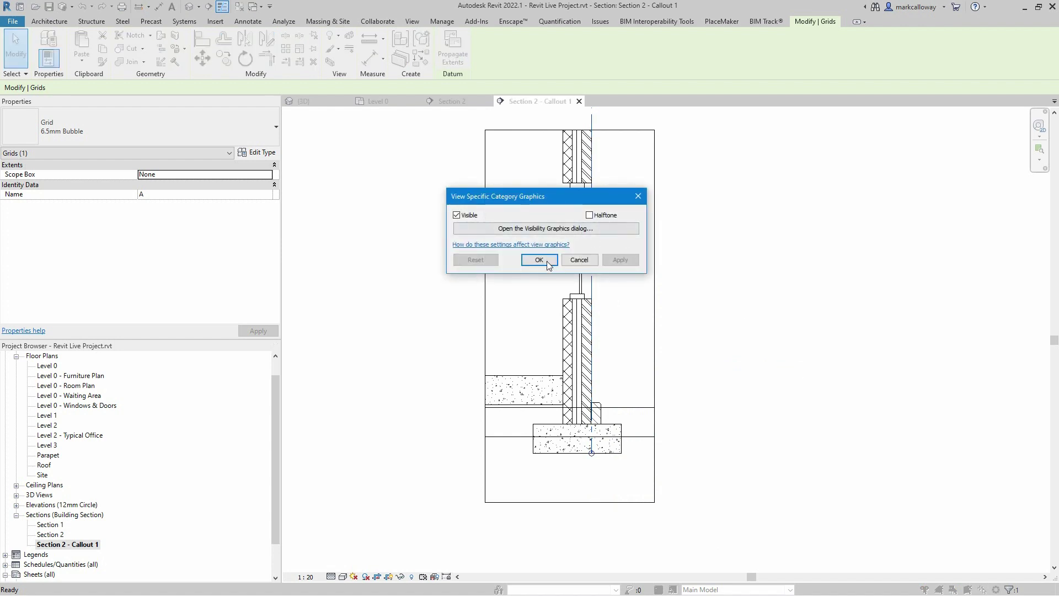
pyautogui.click(457, 215)
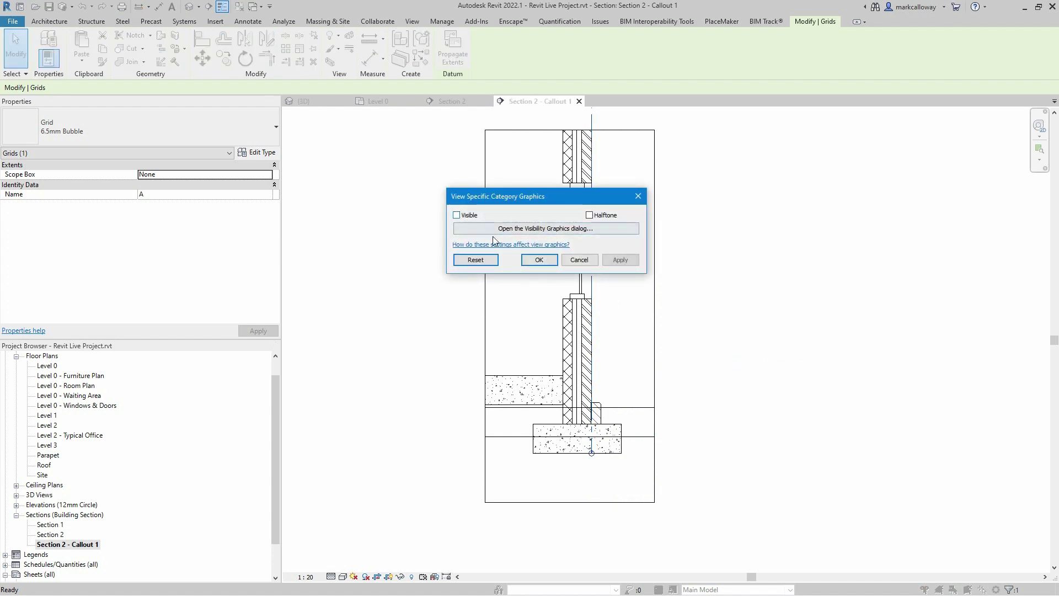
pyautogui.click(539, 260)
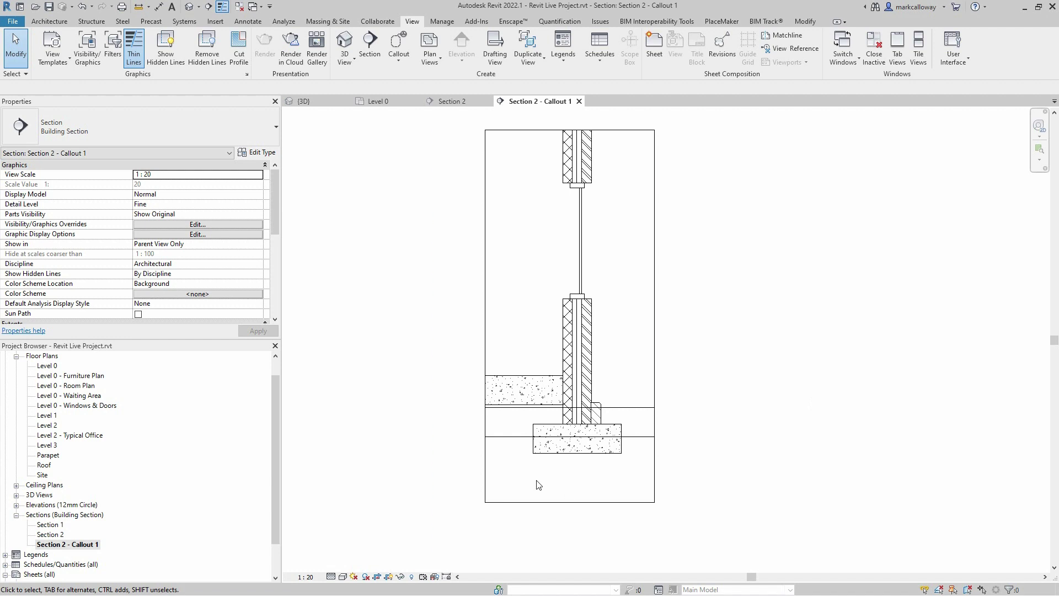
# Step: Check the Path floor that crosses the wall and foundation in the callout view
pyautogui.click(508, 443)
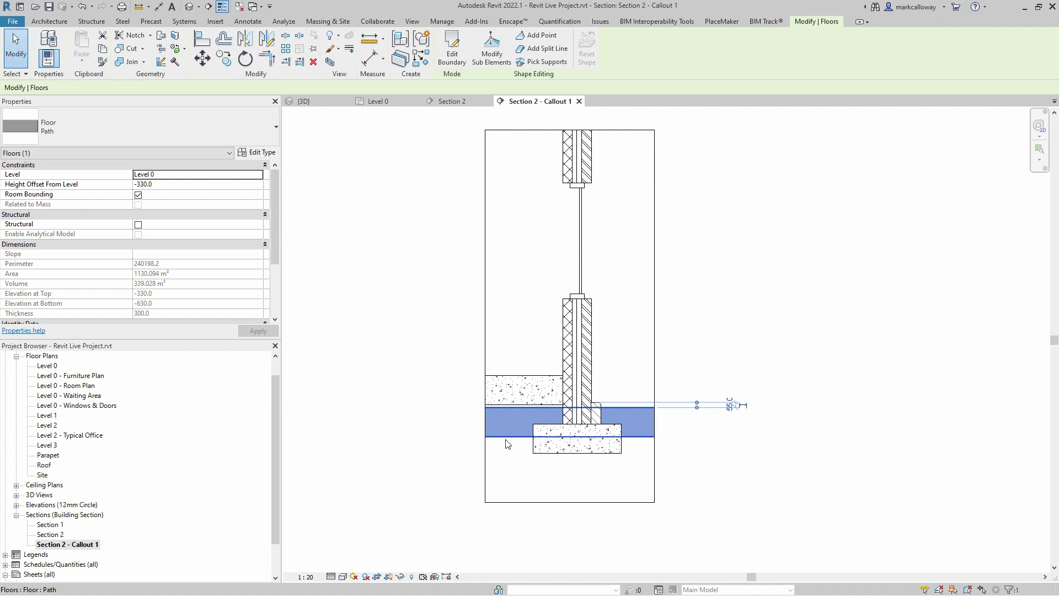
pyautogui.press('Escape')
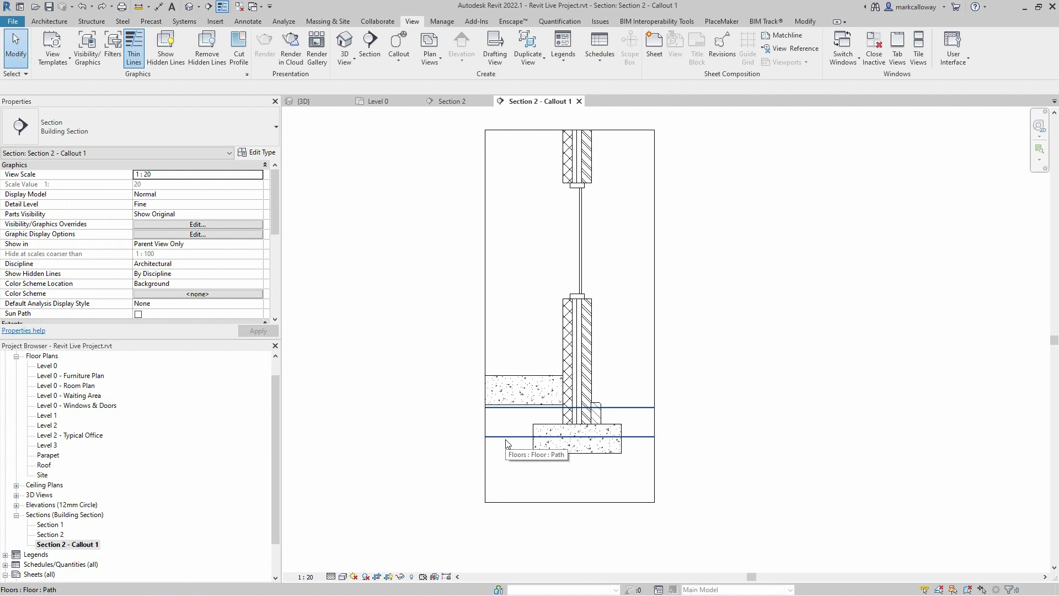
# Step: Hide the Path floor element that crosses the wall and foundation in the callout view
pyautogui.click(507, 442)
pyautogui.rightClick(507, 440)
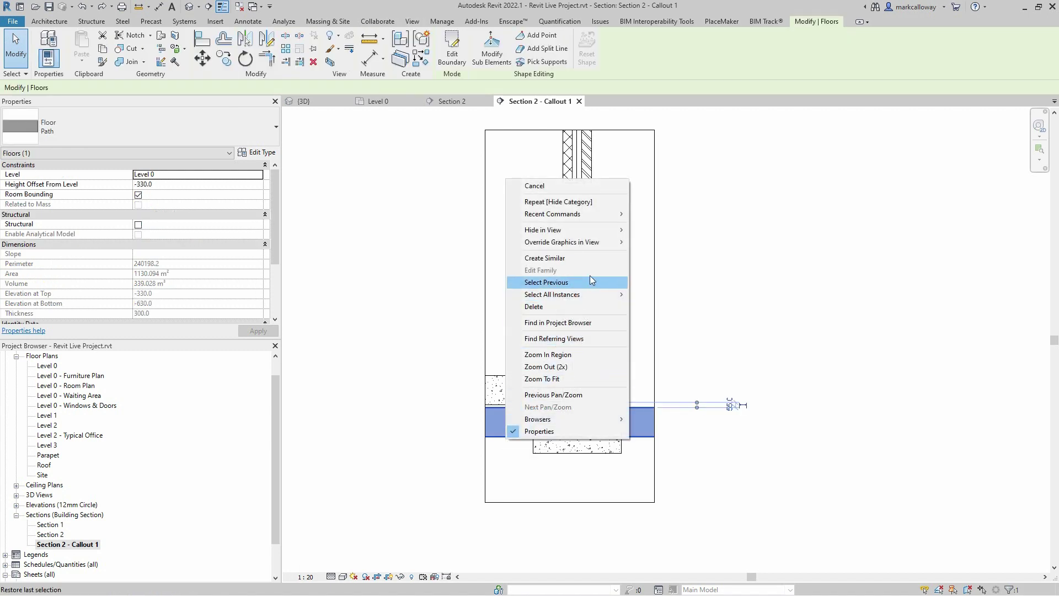
pyautogui.moveTo(598, 230)
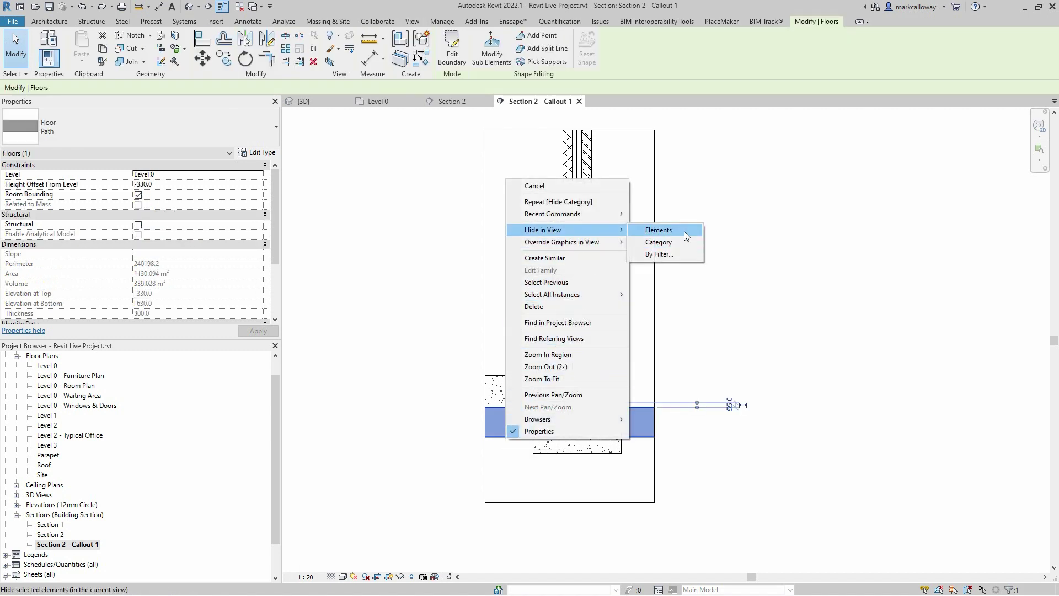
pyautogui.click(684, 230)
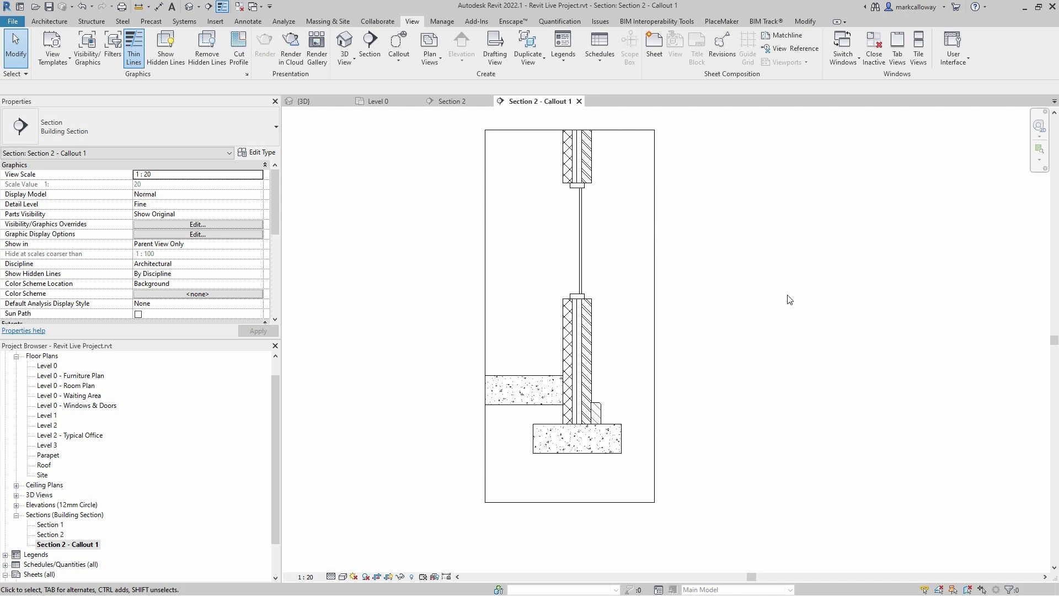
# Step: Place one Detail_Items_Brick_Standard Running_Section detail component in the outer brick leaf, directly above the foundation
pyautogui.scroll(3, 601, 332)
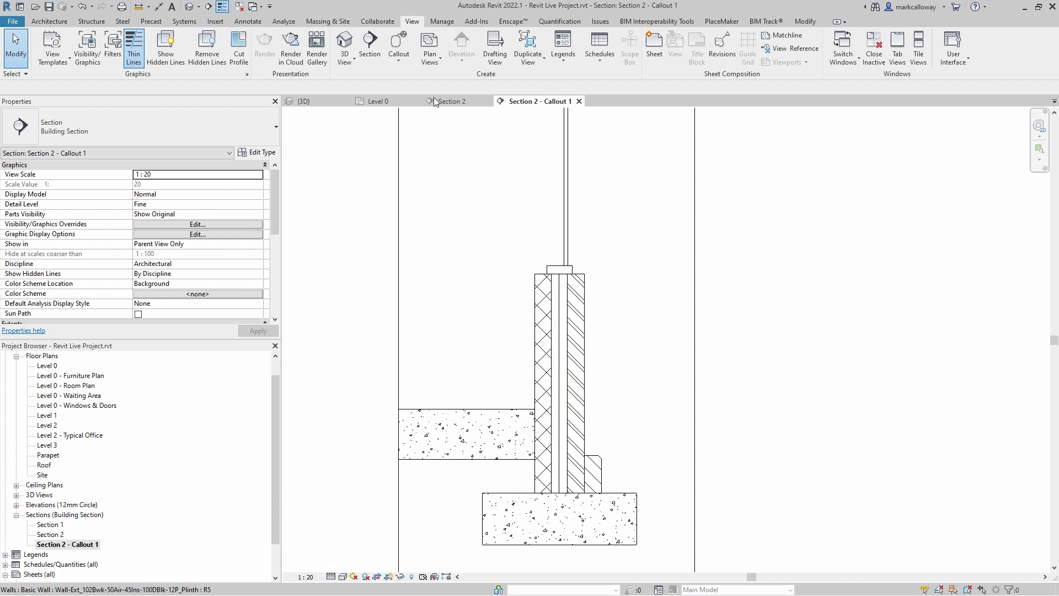
pyautogui.click(257, 22)
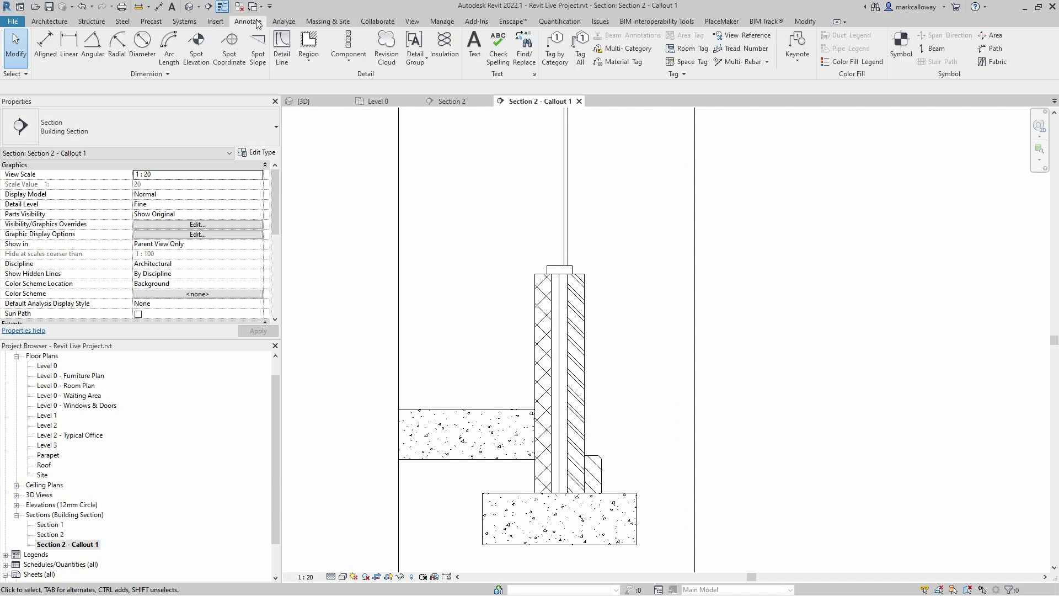
pyautogui.click(349, 61)
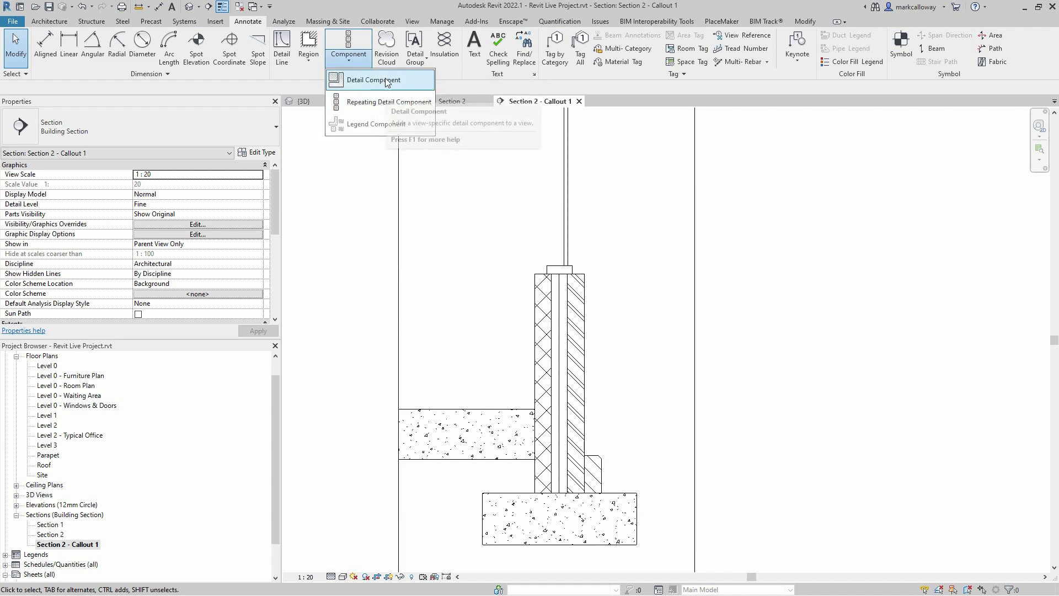
pyautogui.click(385, 77)
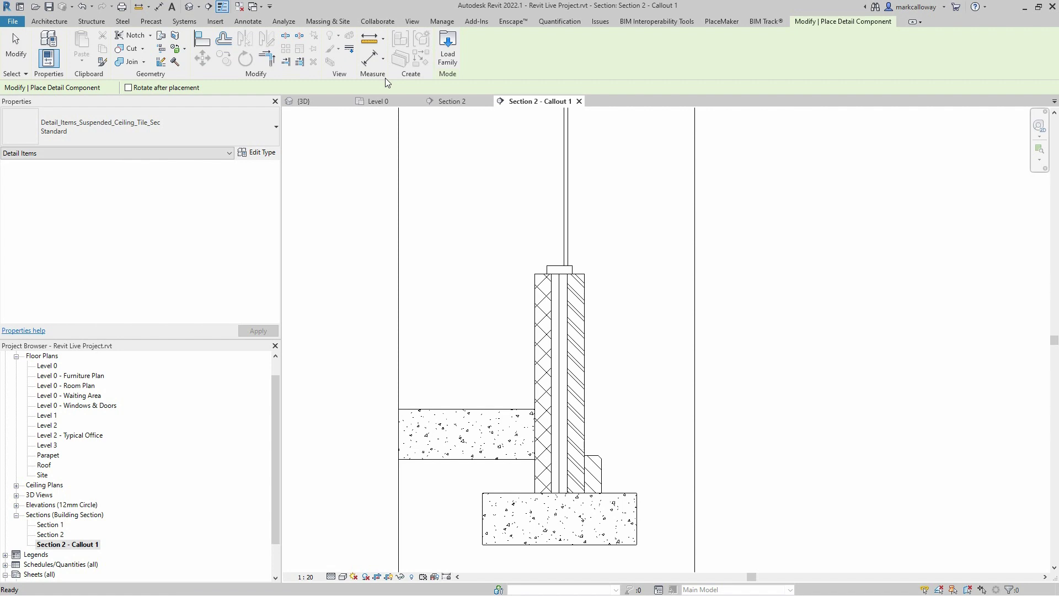
pyautogui.click(236, 128)
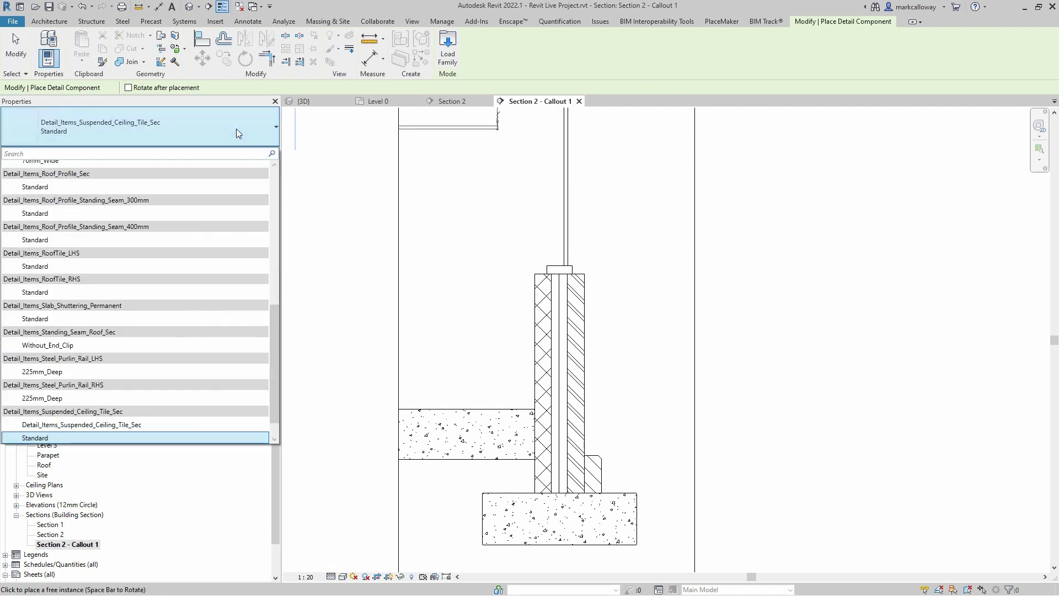
pyautogui.moveTo(273, 360); pyautogui.dragTo(286, 236)
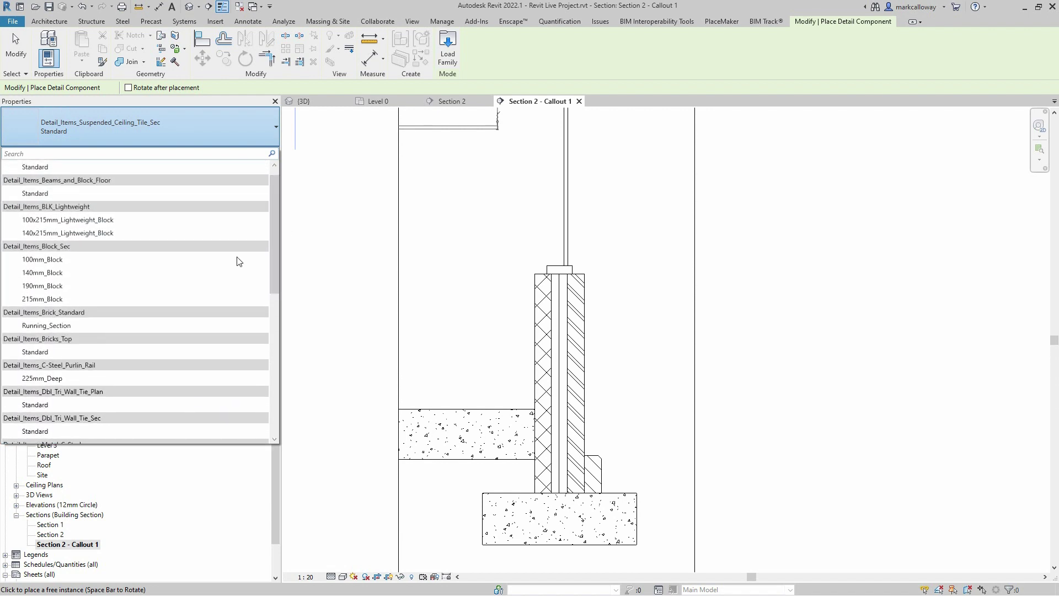
pyautogui.click(104, 325)
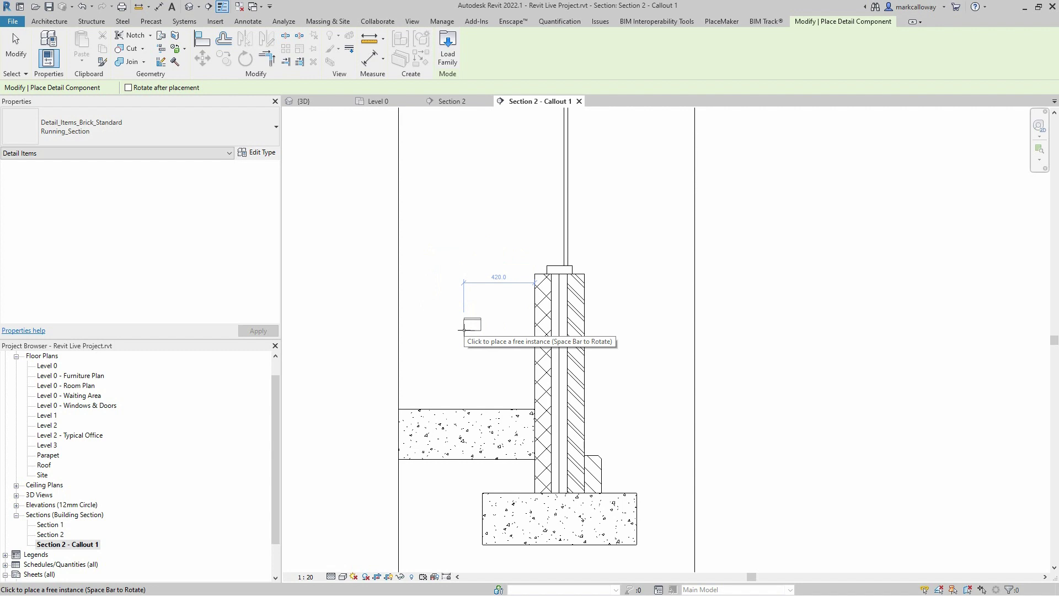
pyautogui.scroll(5, 569, 471)
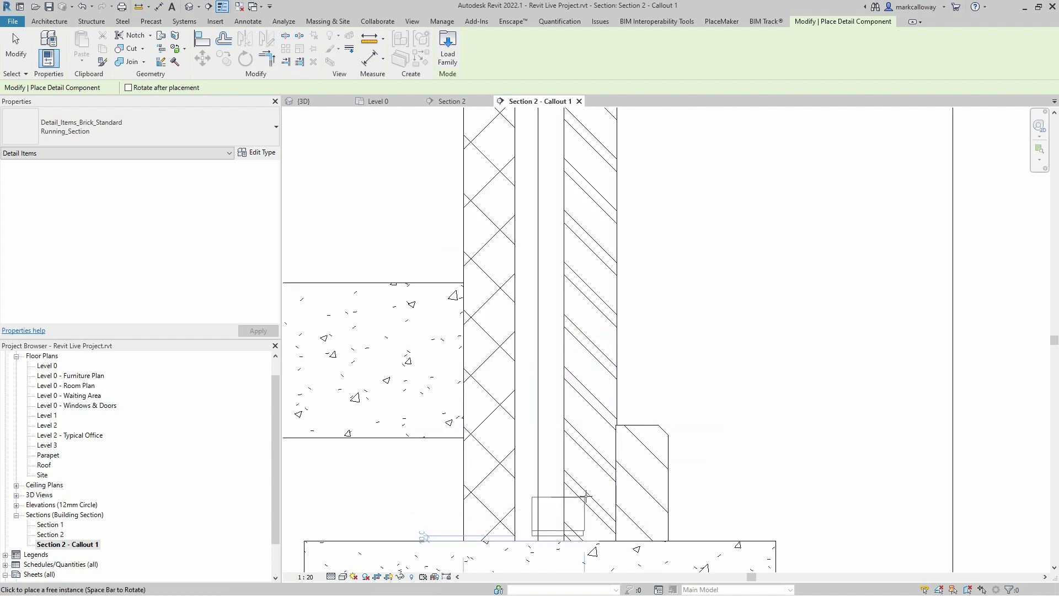
pyautogui.click(614, 501)
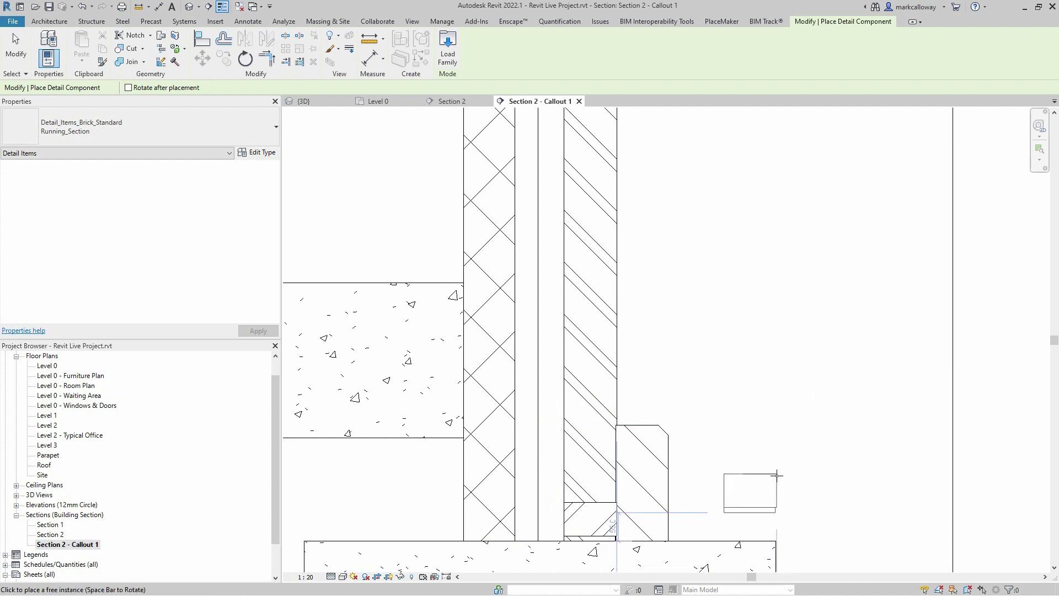
pyautogui.press('Escape')
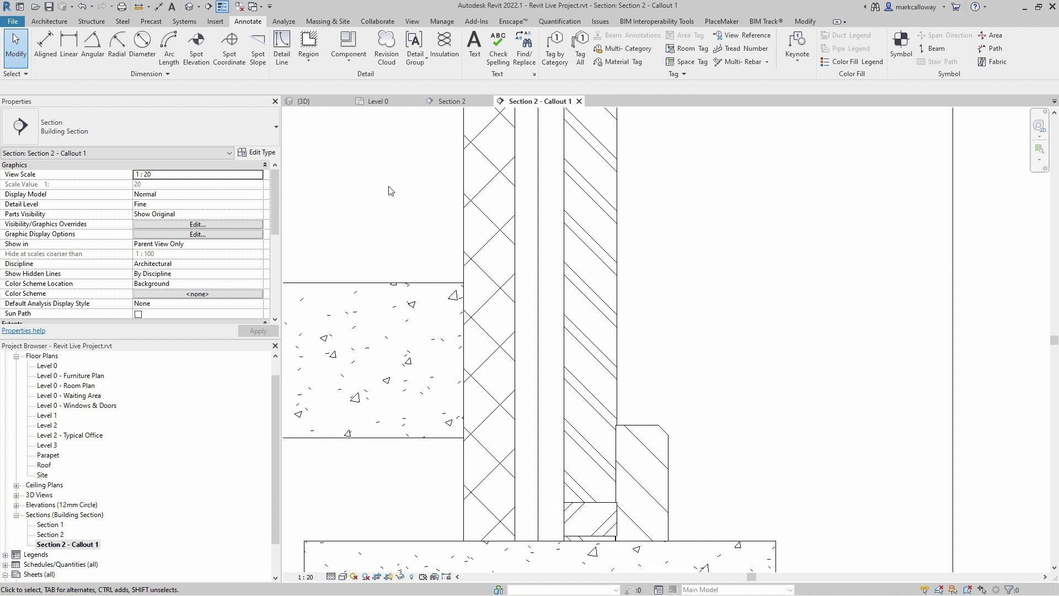
# Step: Create a similar brick detail component and stack it on top of the first one in the outer leaf
pyautogui.click(605, 498)
pyautogui.rightClick(602, 500)
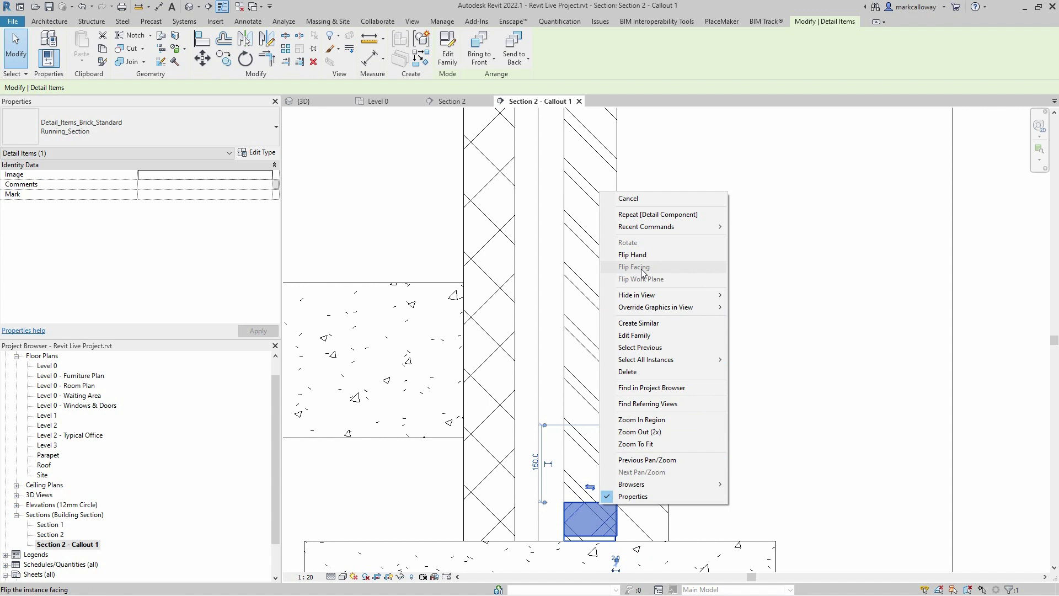
pyautogui.click(651, 323)
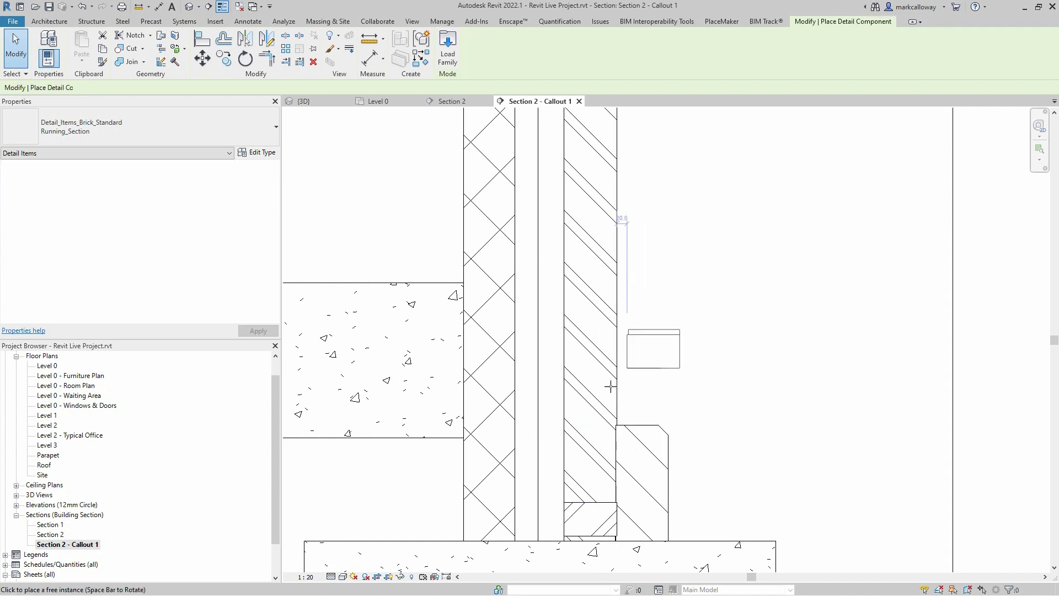
pyautogui.click(563, 501)
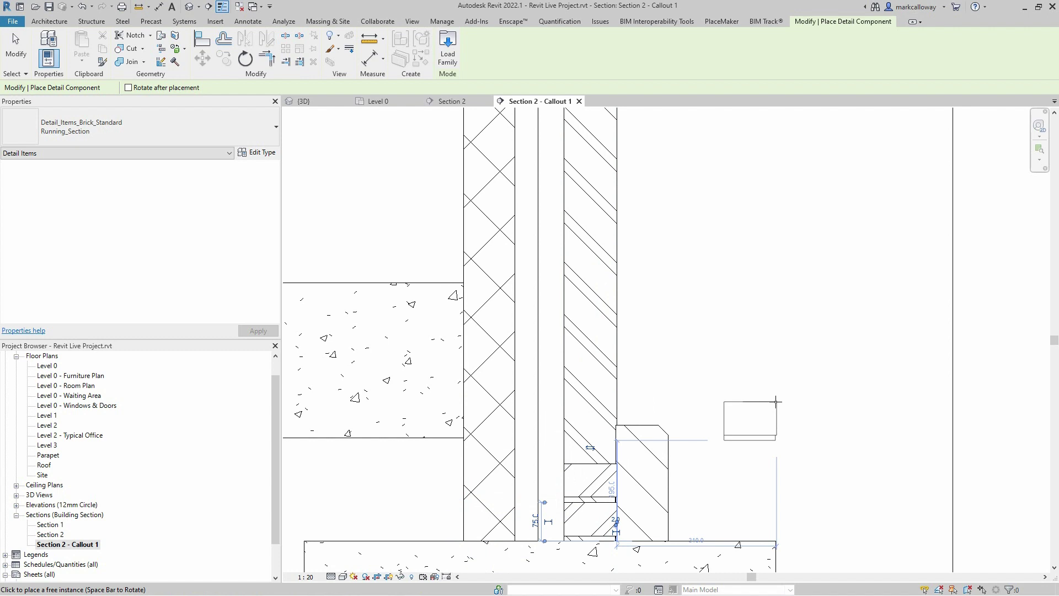
pyautogui.press('Escape')
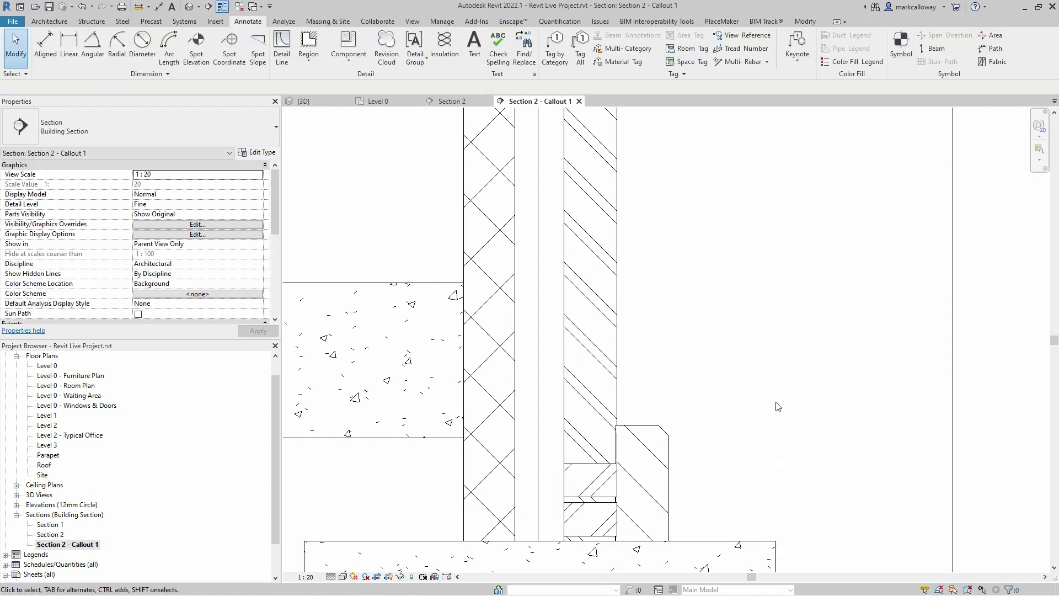
# Step: Delete the two individually placed brick detail components from the outer leaf
pyautogui.click(598, 481)
pyautogui.press('Delete')
pyautogui.click(607, 519)
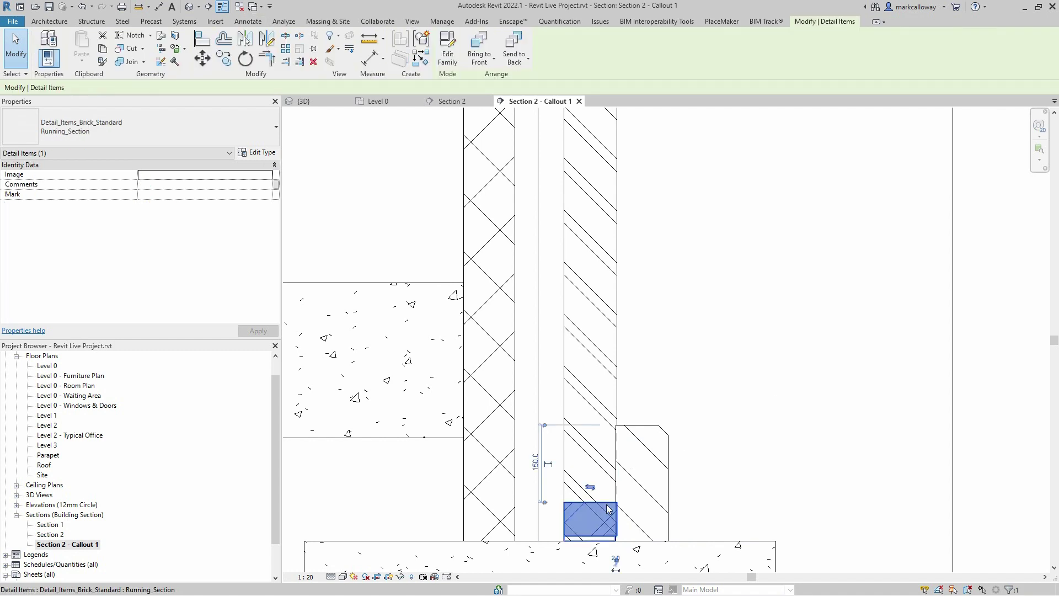
pyautogui.press('Delete')
# Step: Start a repeating detail component and review the detail, layout and spacing in the Brickwork - Section type properties
pyautogui.scroll(-2, 752, 358)
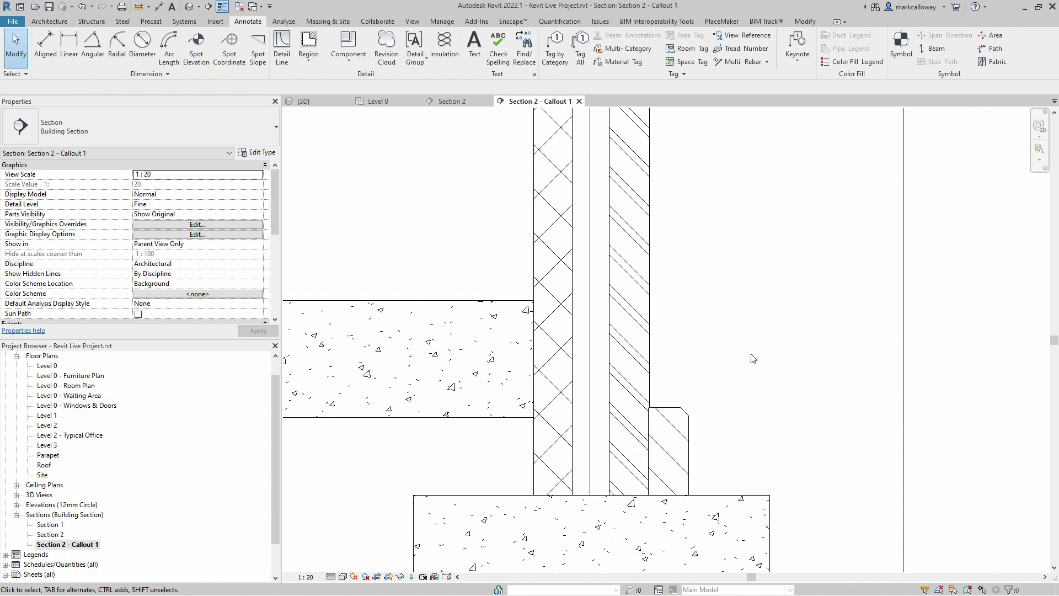
pyautogui.click(350, 59)
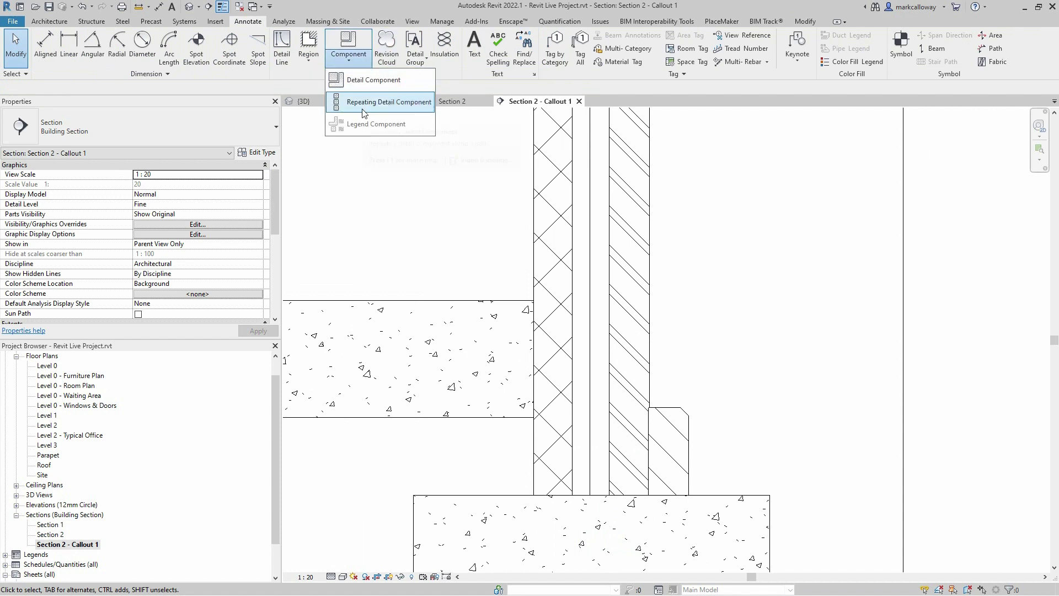
pyautogui.click(363, 103)
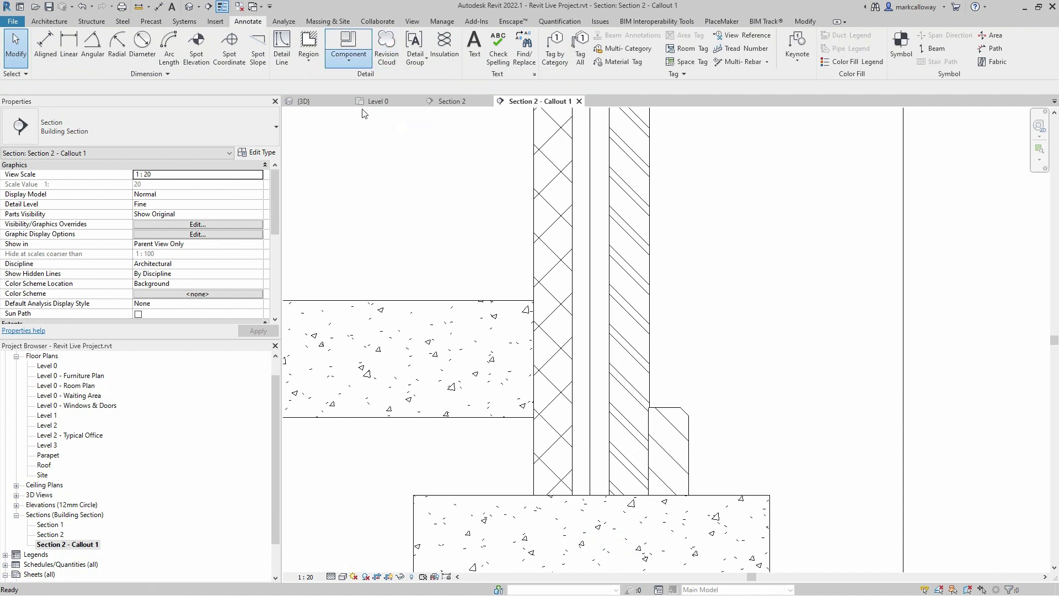
pyautogui.click(262, 152)
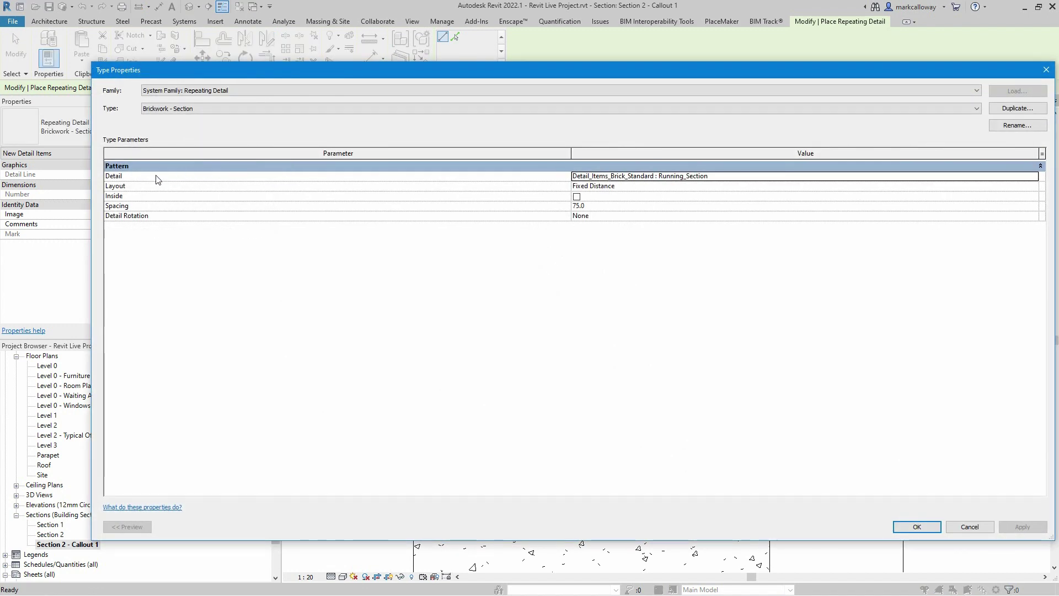
pyautogui.click(613, 186)
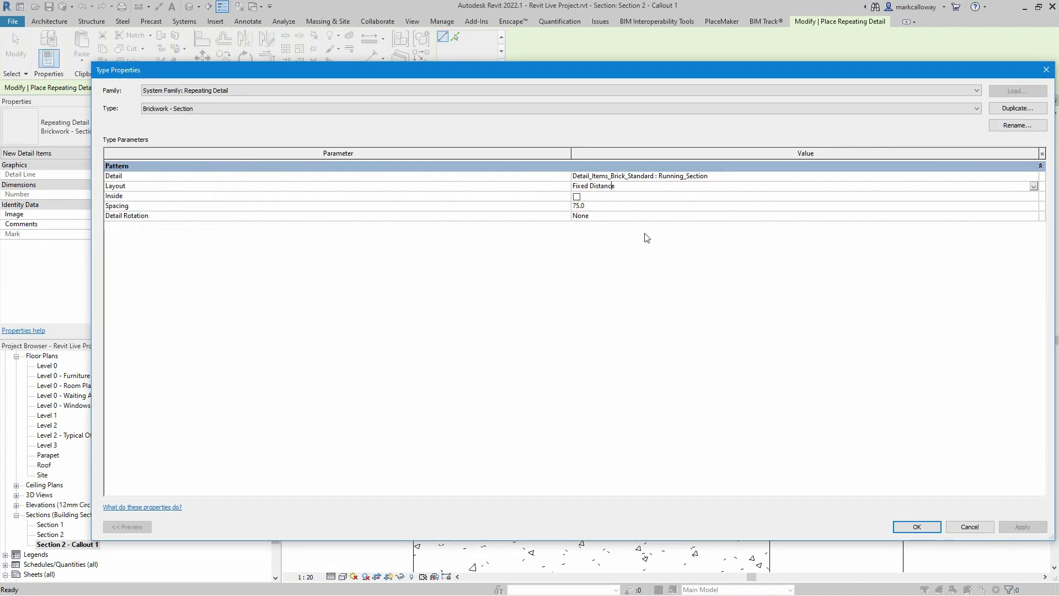
pyautogui.click(607, 207)
pyautogui.click(970, 527)
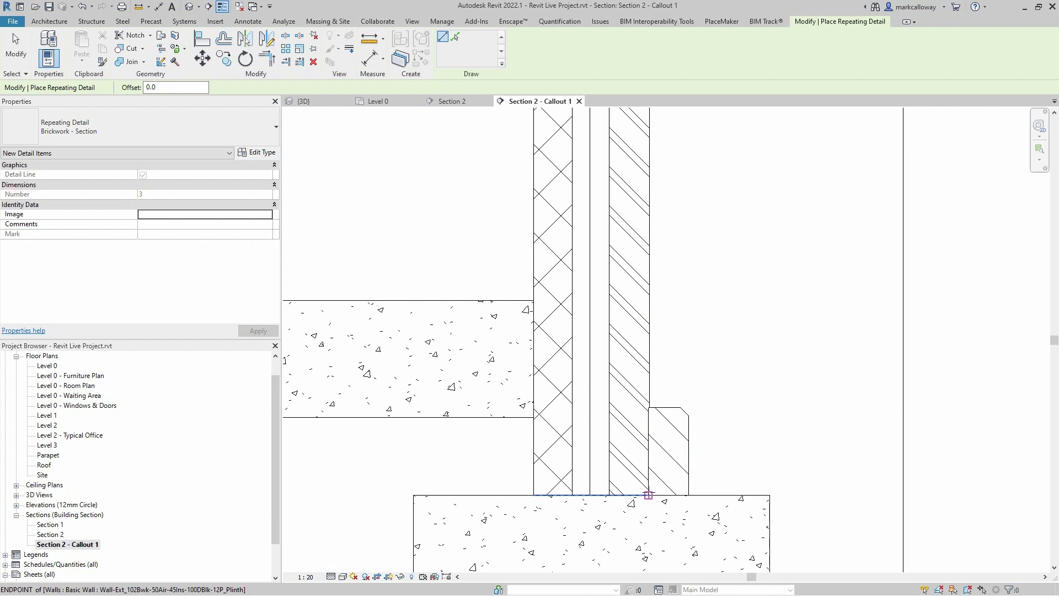
# Step: Place the Brickwork - Section repeating detail along the outer leaf, from the top of the foundation up to the underside of the window sill
pyautogui.click(649, 495)
pyautogui.click(649, 440)
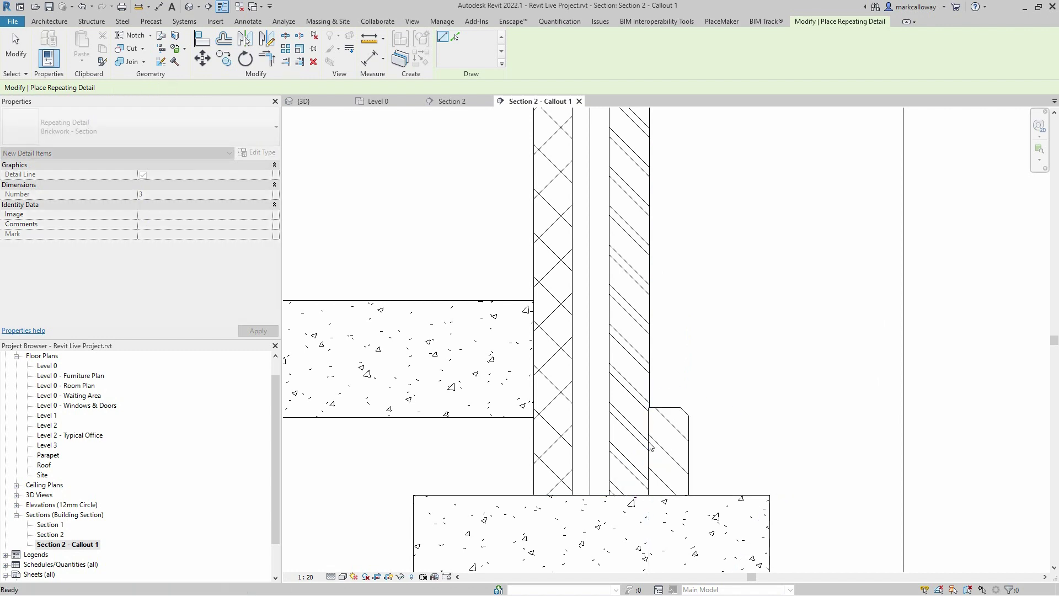
pyautogui.click(610, 495)
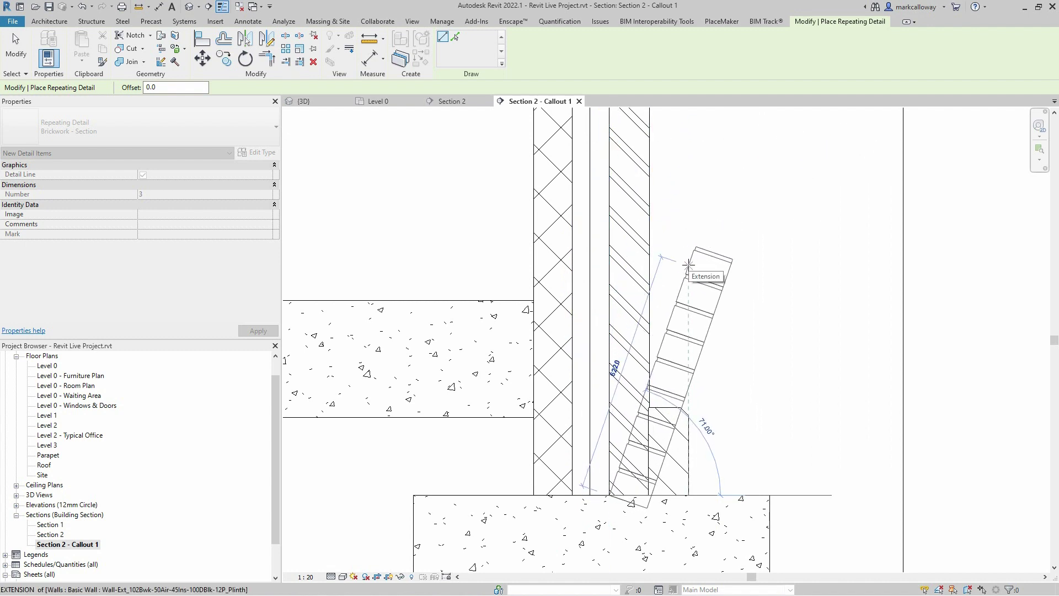
pyautogui.scroll(-4, 689, 265)
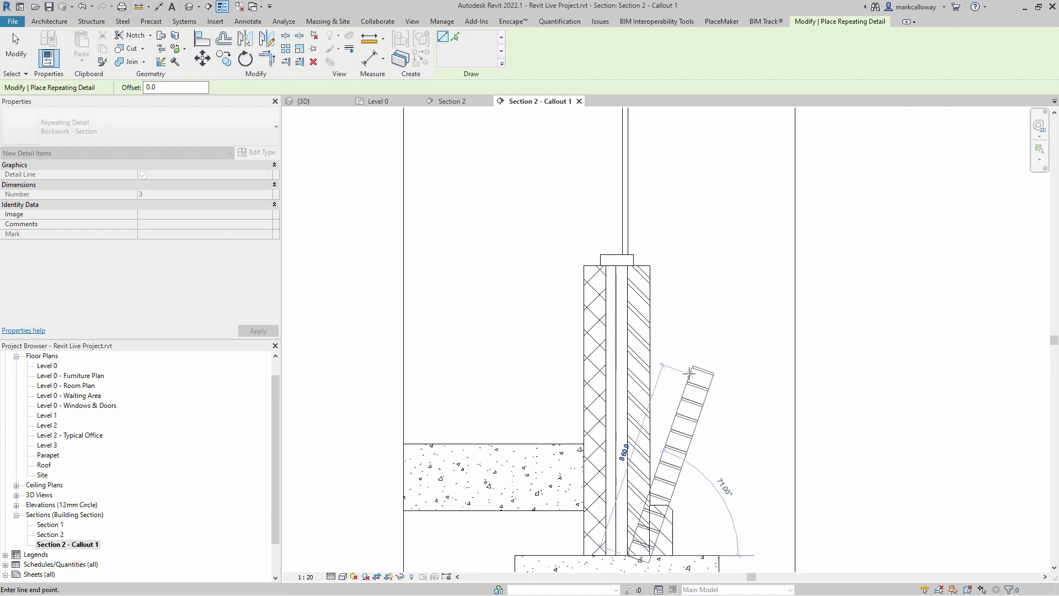
pyautogui.click(627, 267)
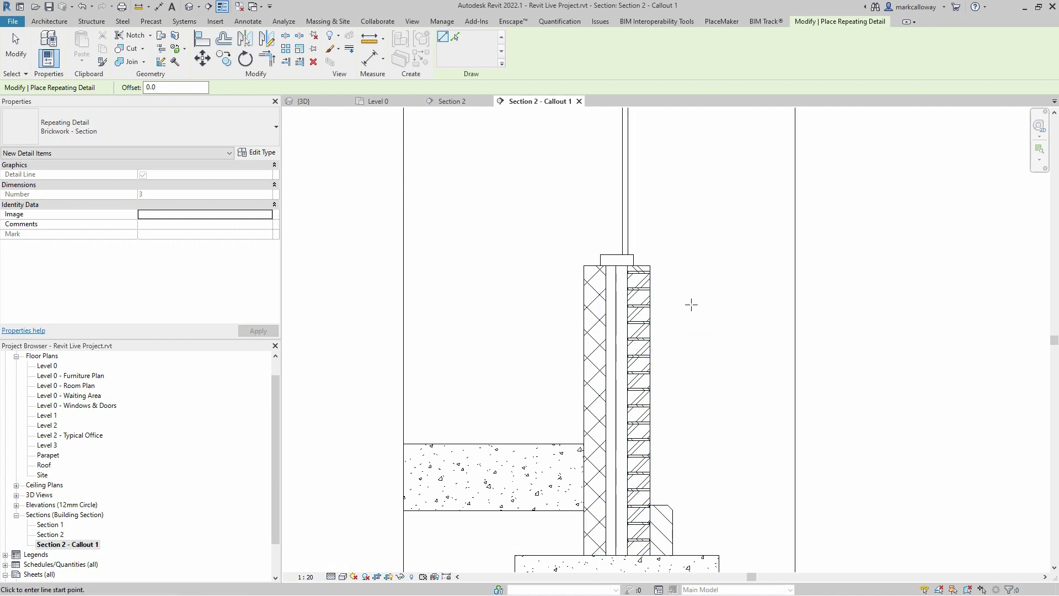
pyautogui.press('Escape')
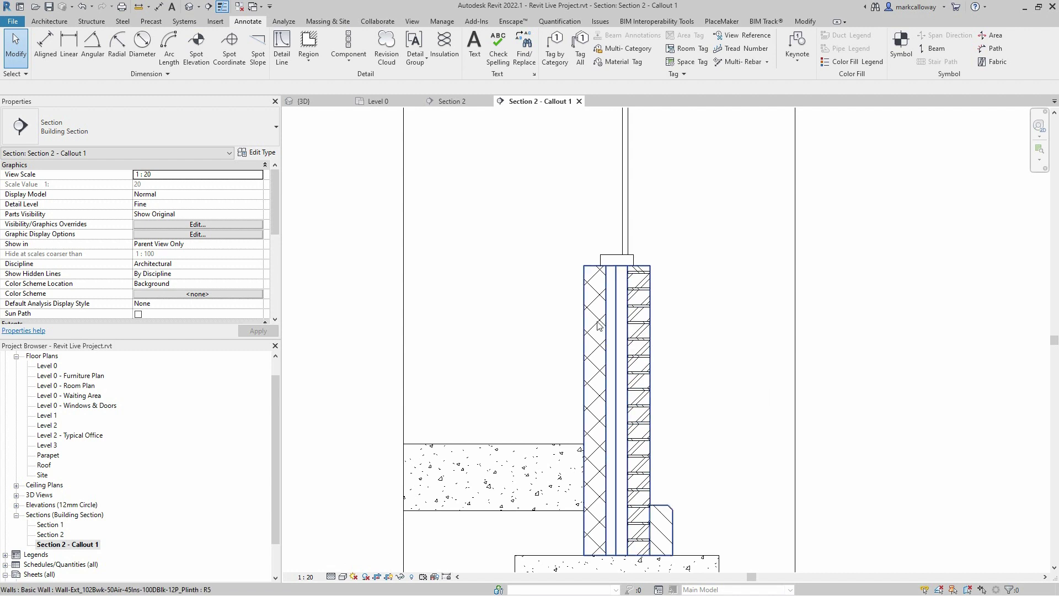
# Step: Place the Blockwork - 100mmTk repeating detail along the inner leaf, running 1120 mm up from the top of the foundation
pyautogui.click(349, 59)
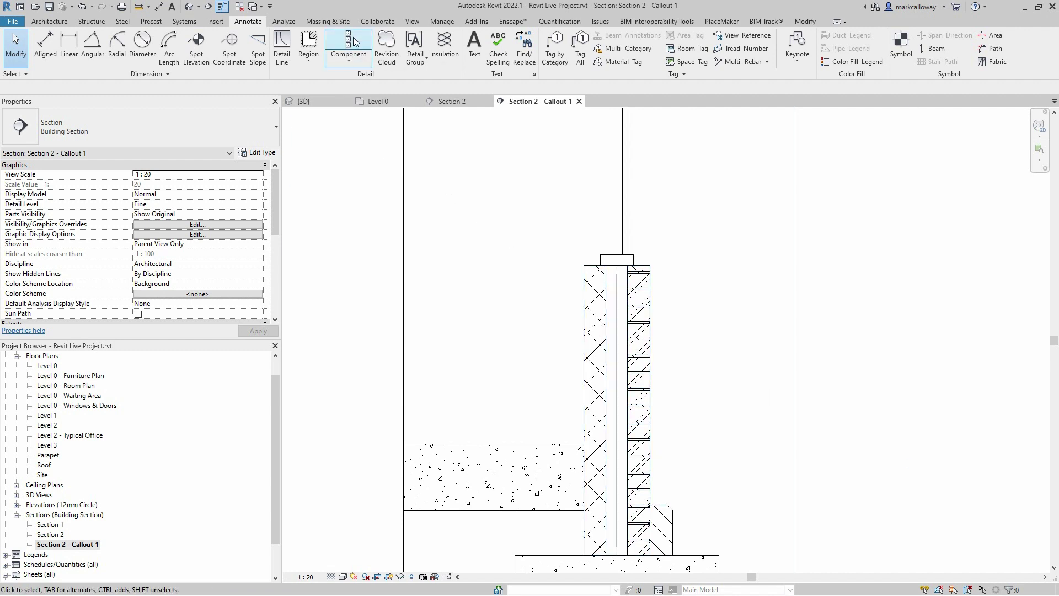
pyautogui.click(364, 95)
pyautogui.click(242, 123)
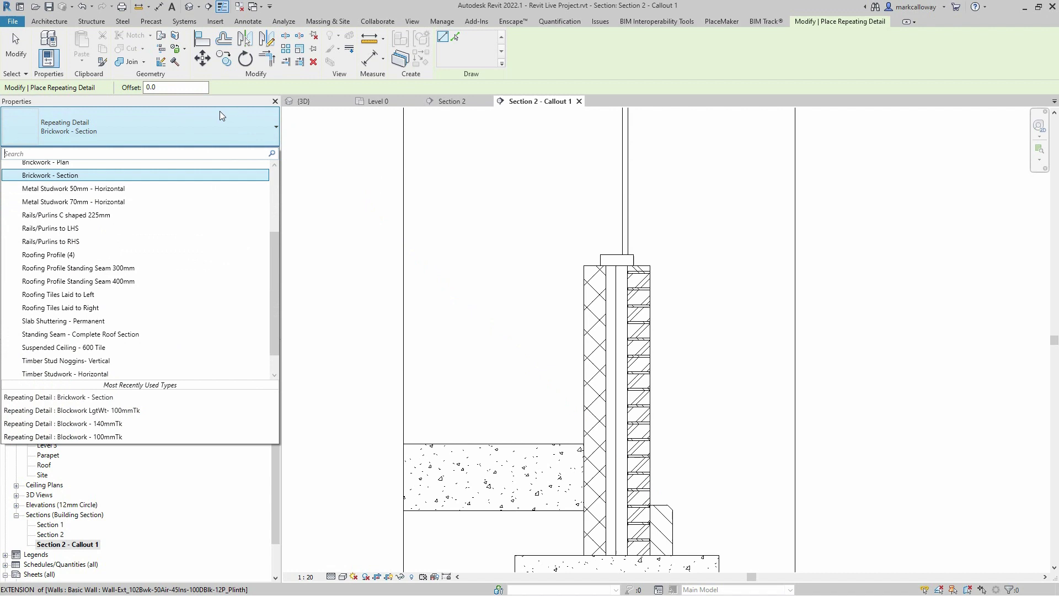
pyautogui.scroll(2, 201, 227)
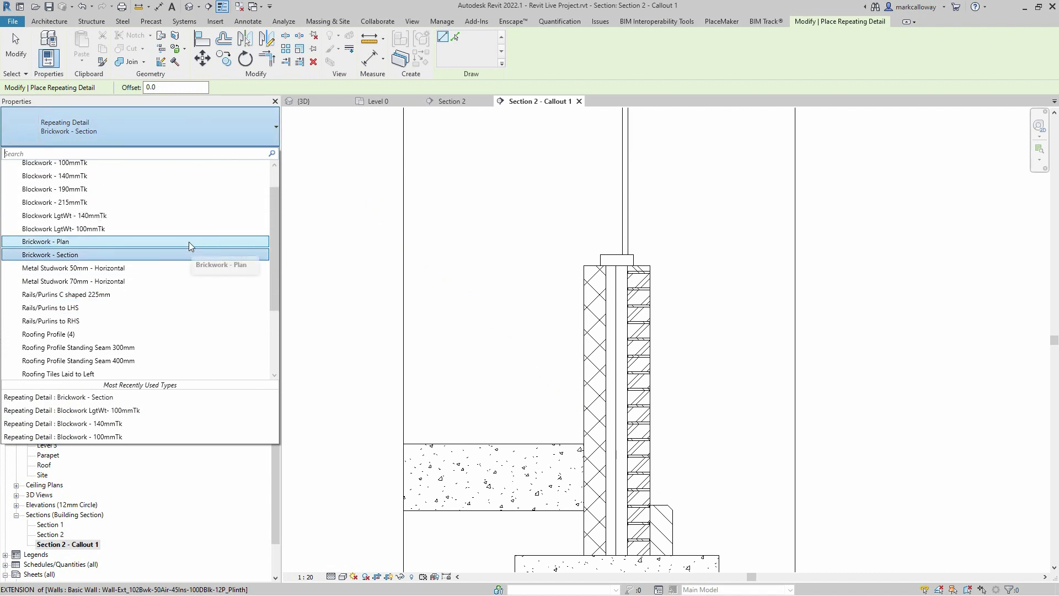
pyautogui.scroll(2, 189, 243)
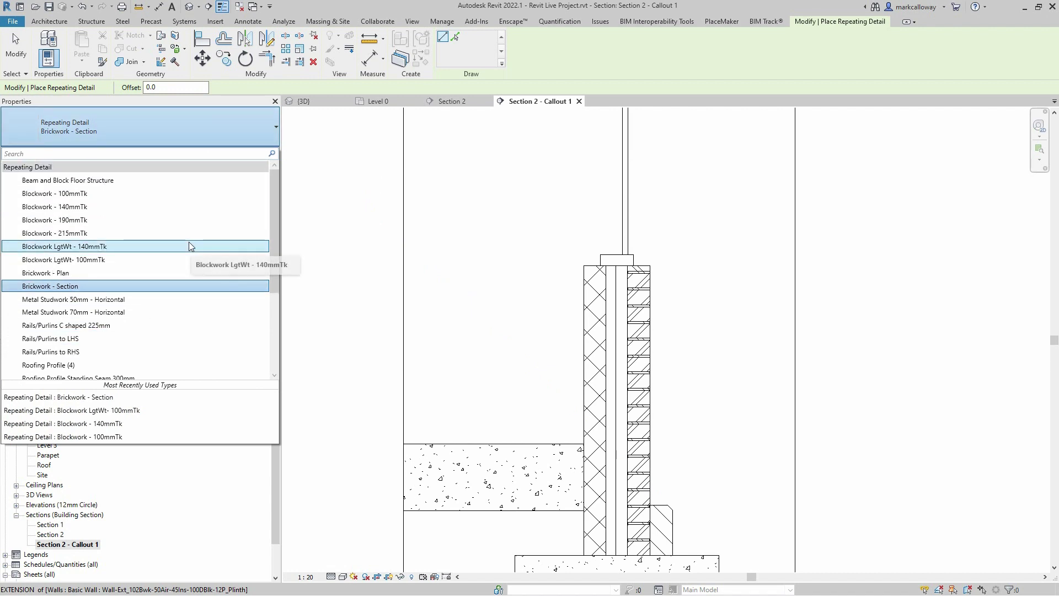
pyautogui.click(94, 191)
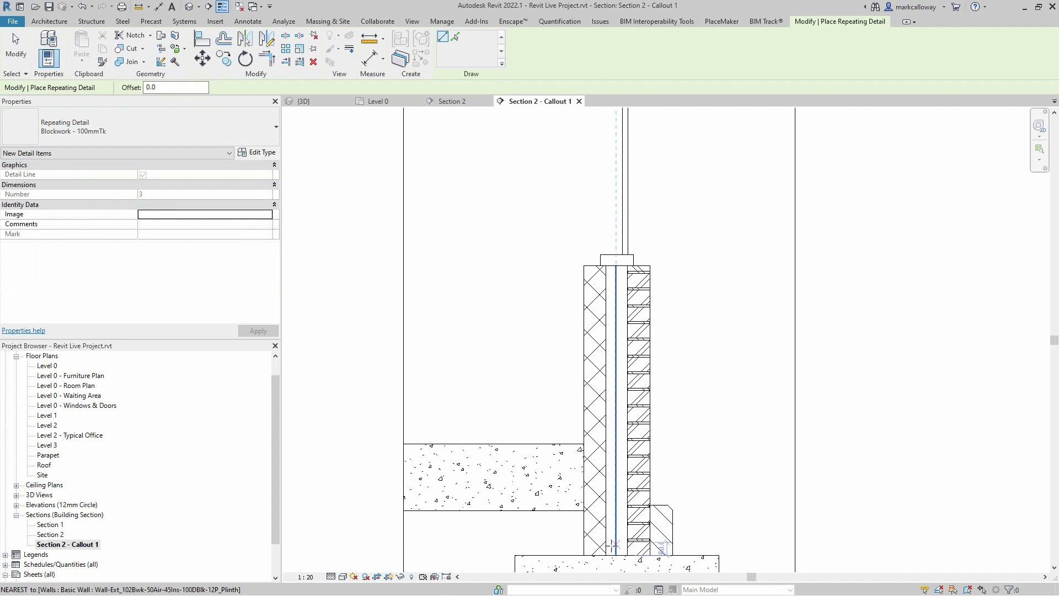
pyautogui.click(584, 555)
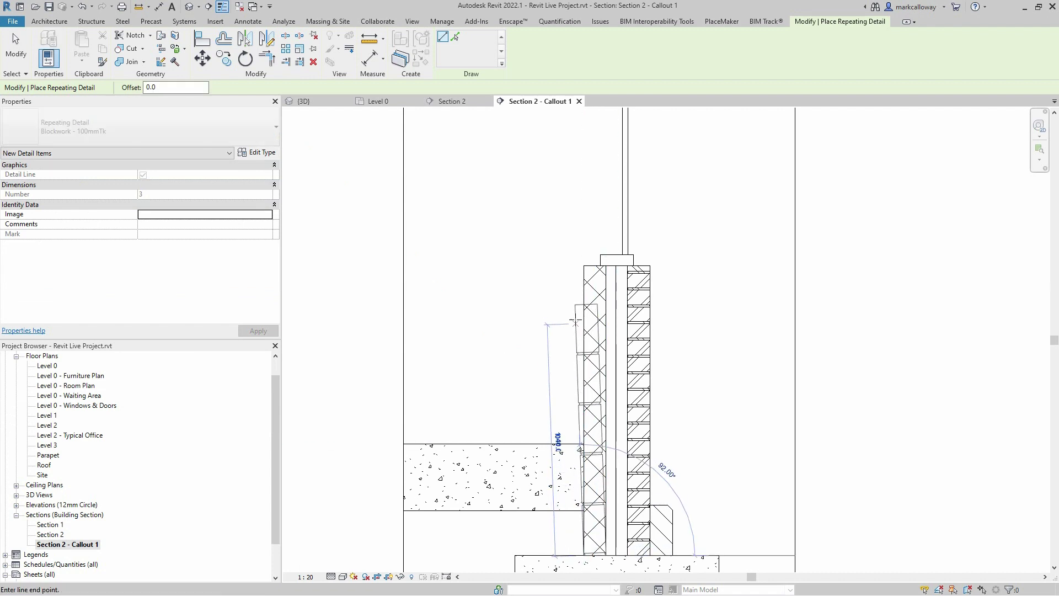
pyautogui.click(584, 305)
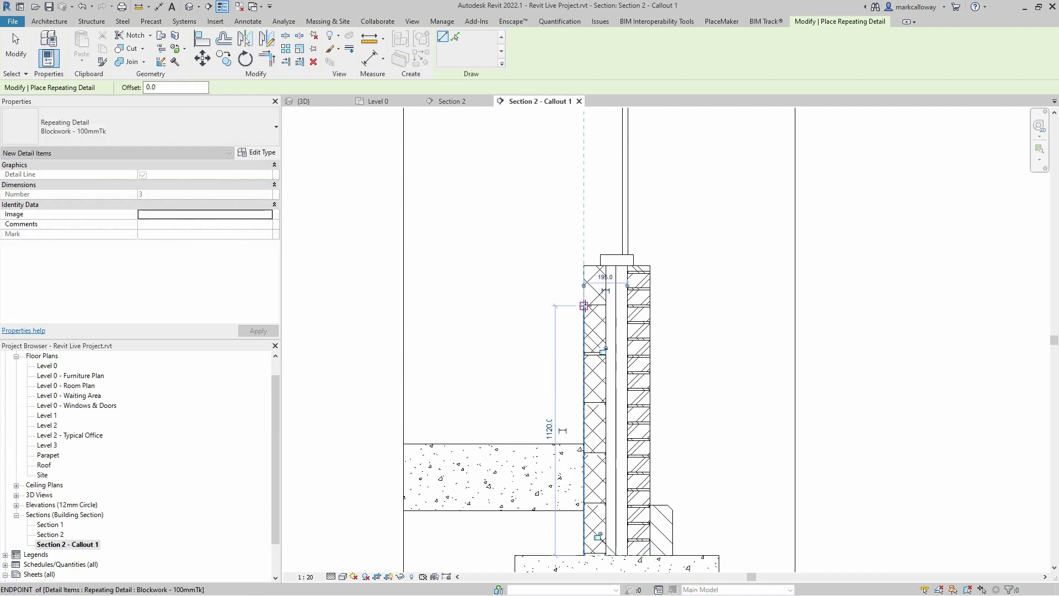
pyautogui.press('Escape')
pyautogui.press('Escape')
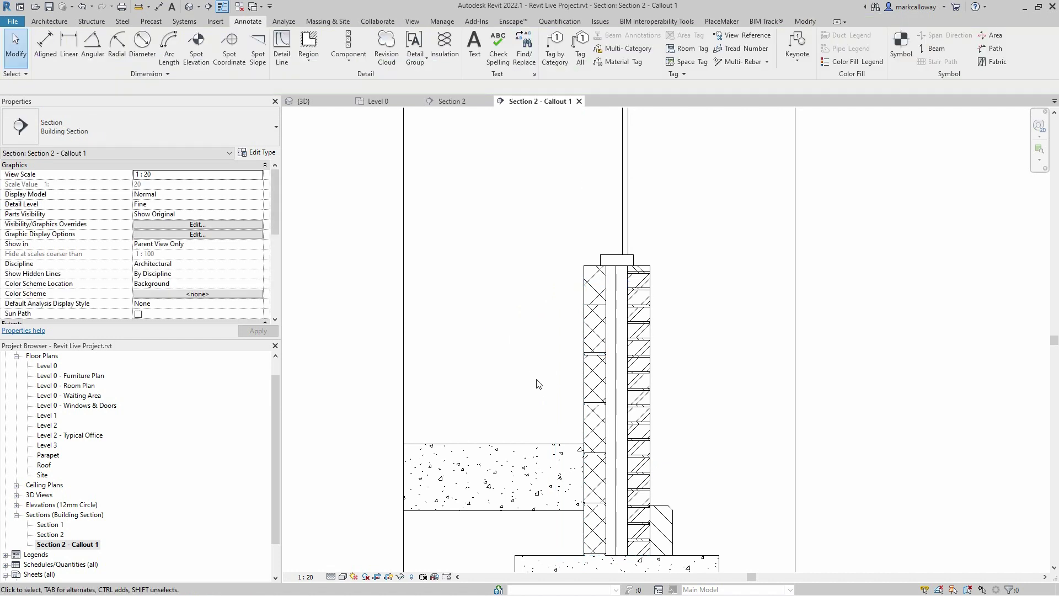
# Step: Hide the two 50x150mm mullion elements at the head and sill of the window in this view
pyautogui.scroll(3, 540, 376)
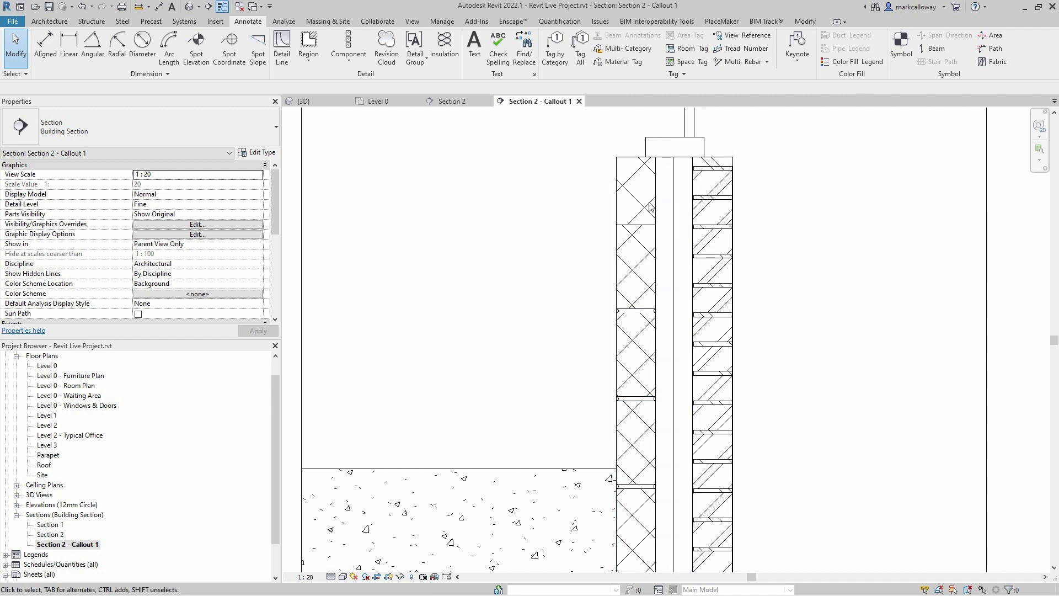
pyautogui.scroll(-5, 556, 278)
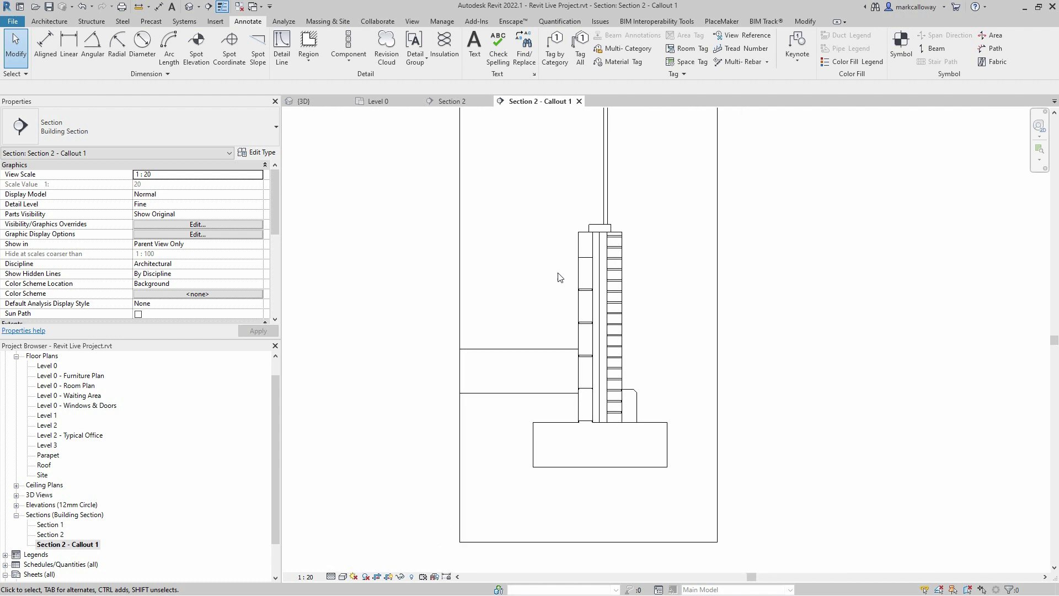
pyautogui.moveTo(701, 261); pyautogui.dragTo(662, 408, button='middle')
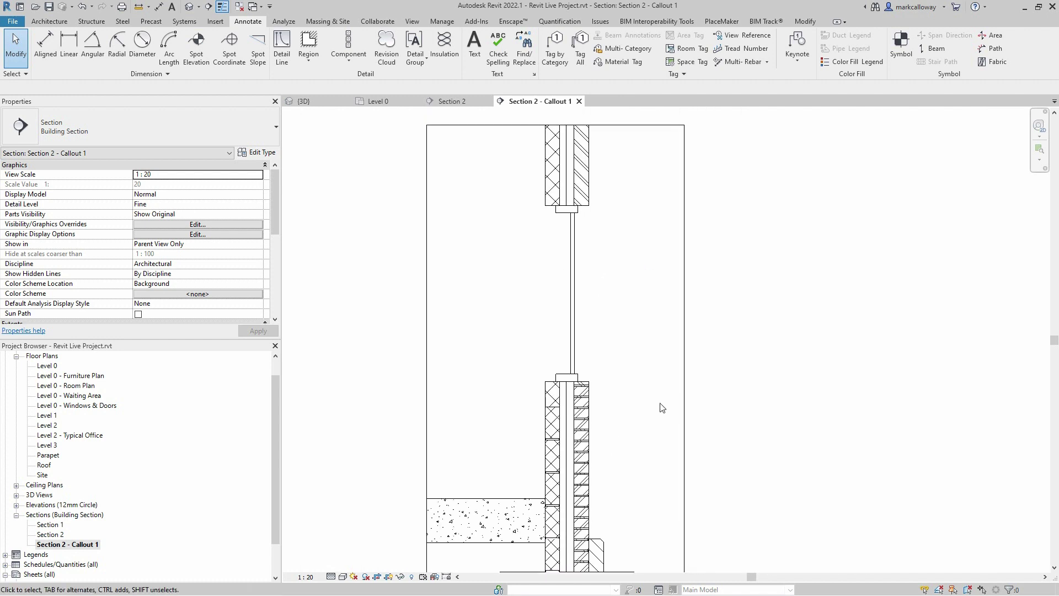
pyautogui.click(563, 217)
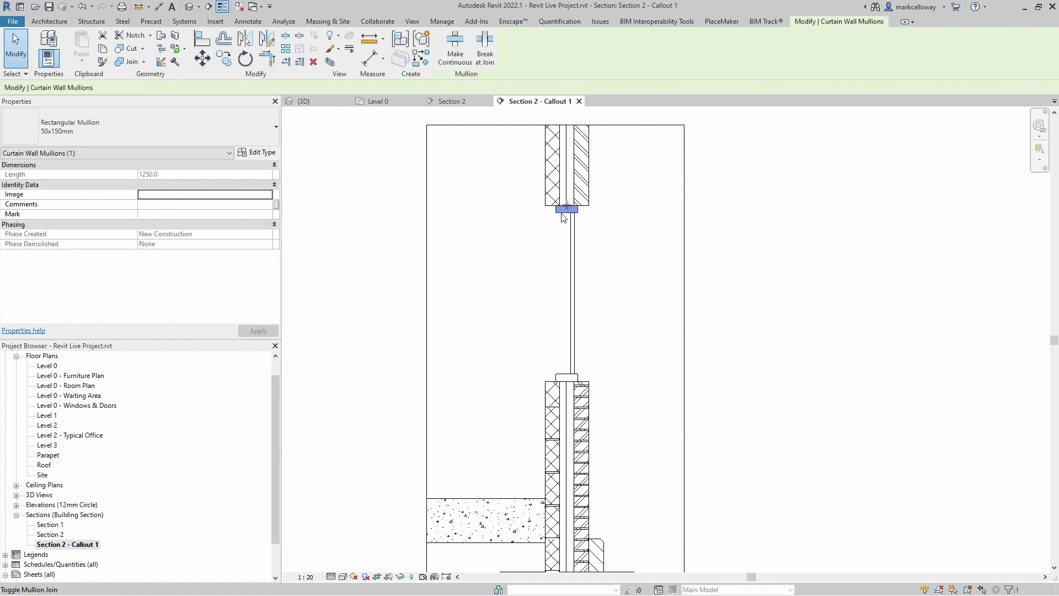
pyautogui.rightClick(563, 217)
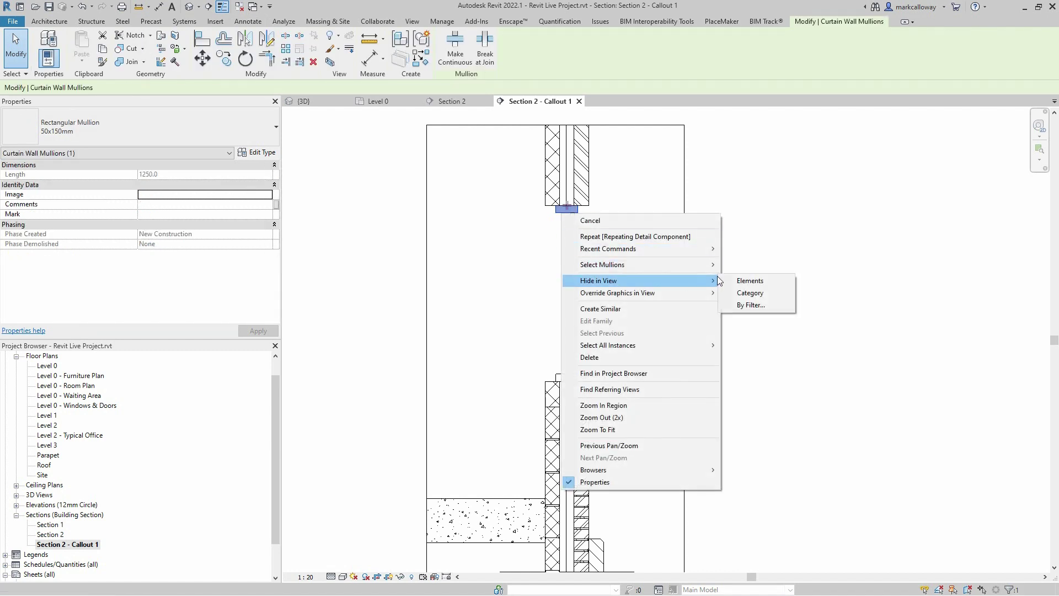
pyautogui.click(749, 280)
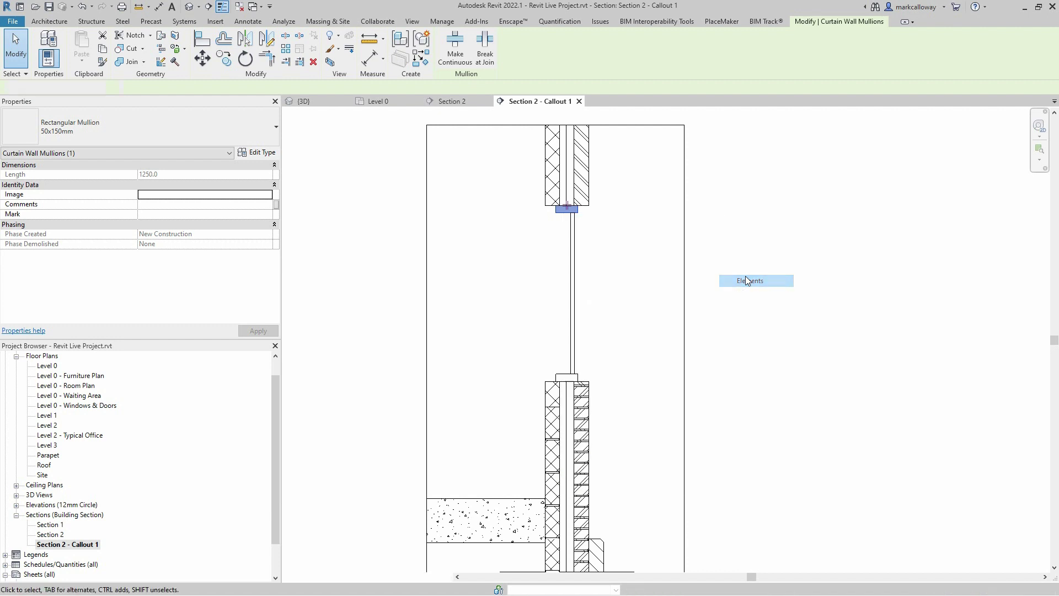
pyautogui.click(560, 379)
pyautogui.rightClick(559, 380)
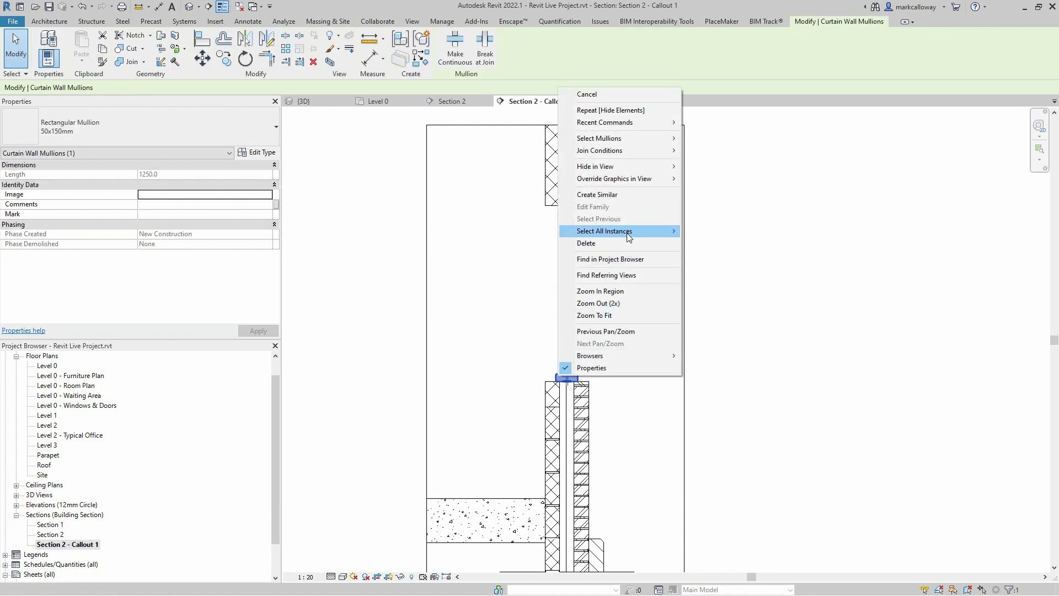
pyautogui.moveTo(642, 166)
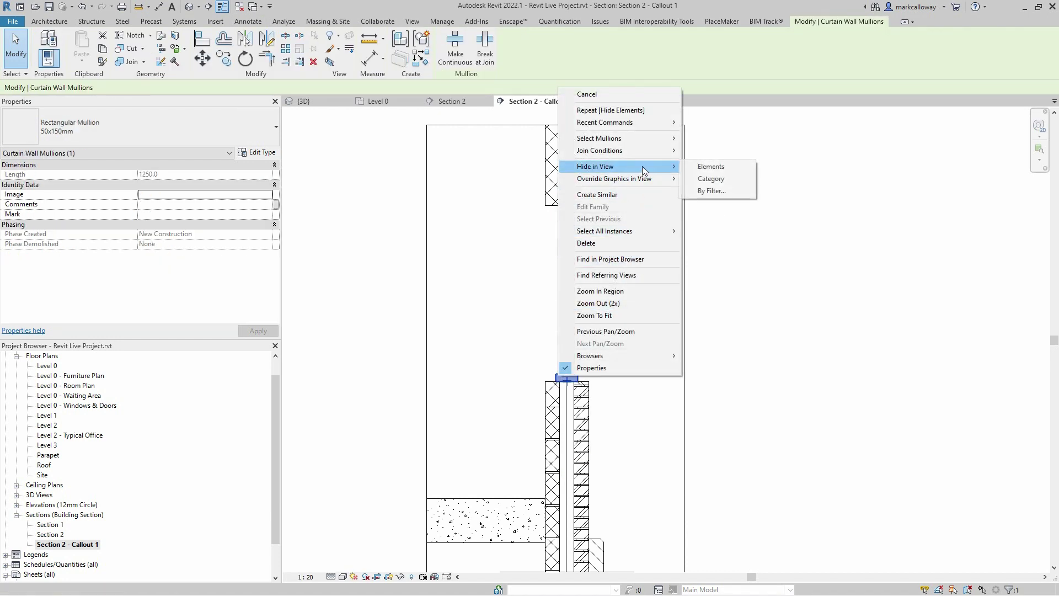
pyautogui.click(733, 166)
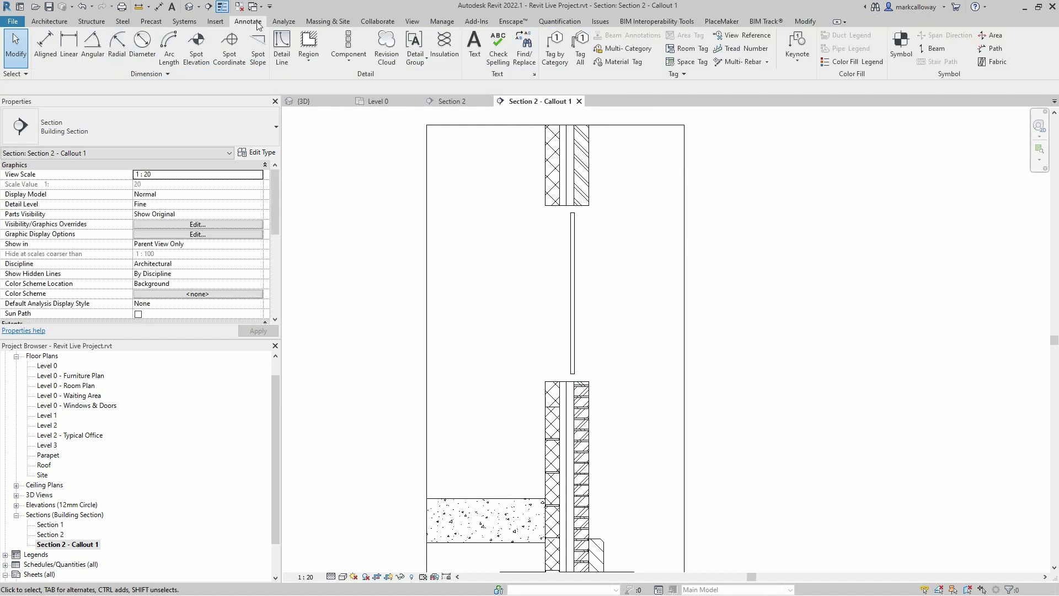
# Step: Draw <Thin Lines> detail lines for the sill's underside, 360 mm across the wall top with a 25 mm drop at the outer end
pyautogui.click(286, 65)
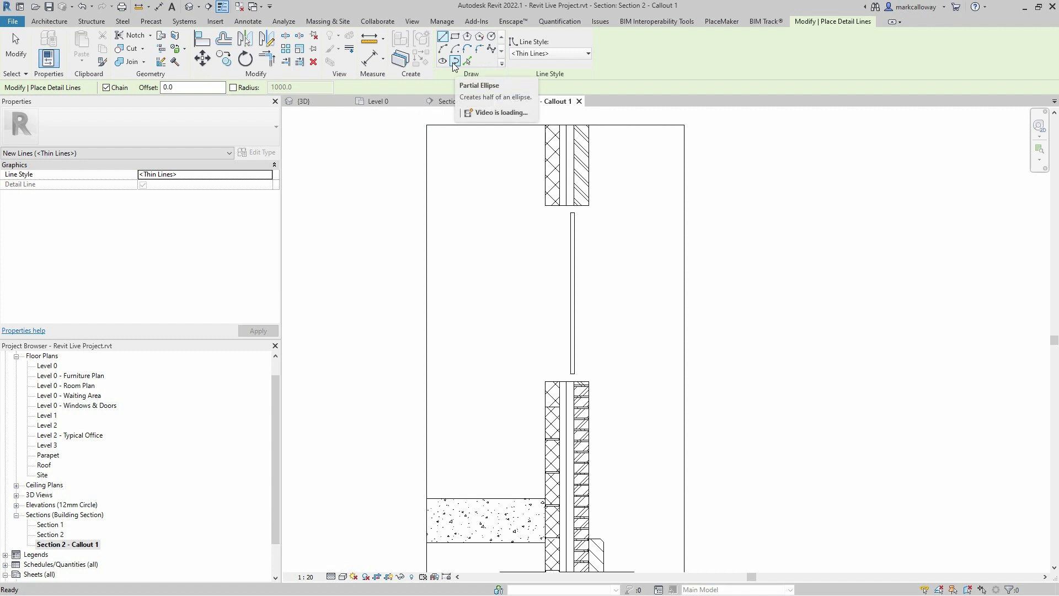
pyautogui.click(555, 53)
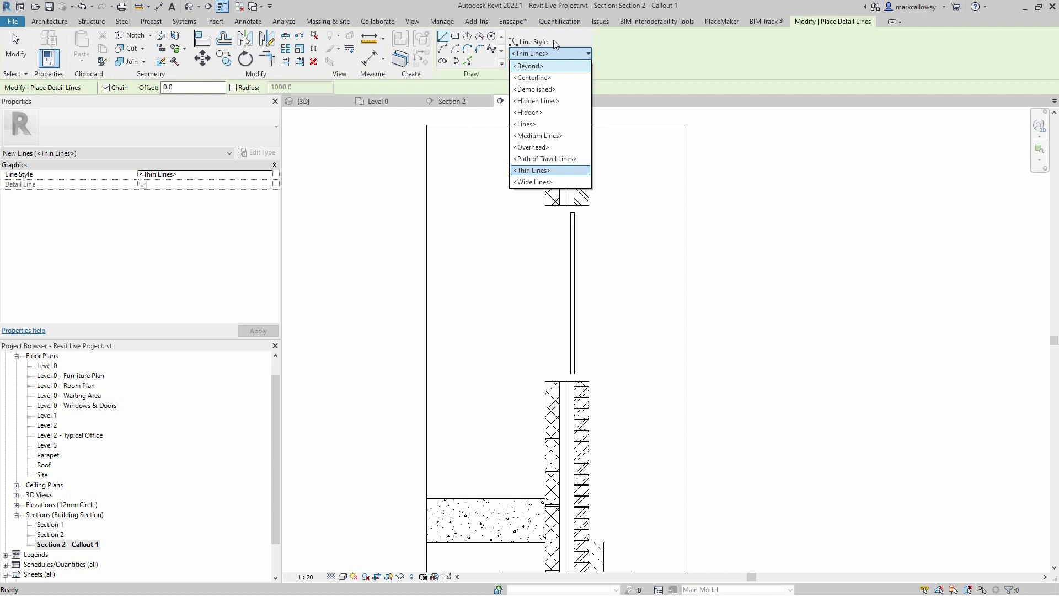
pyautogui.click(555, 175)
pyautogui.scroll(3, 557, 375)
pyautogui.scroll(2, 560, 371)
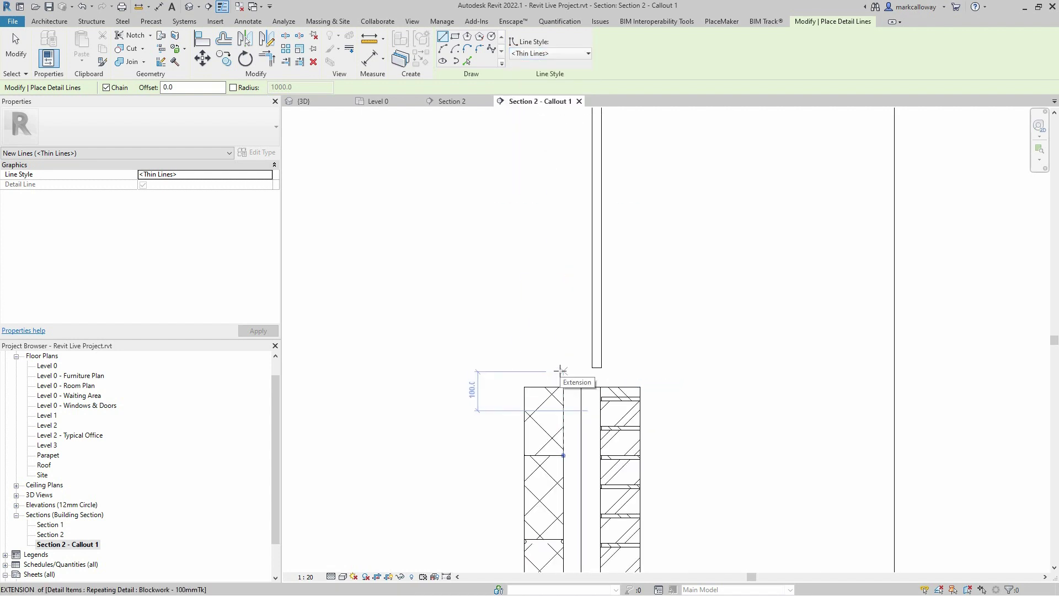
pyautogui.click(517, 386)
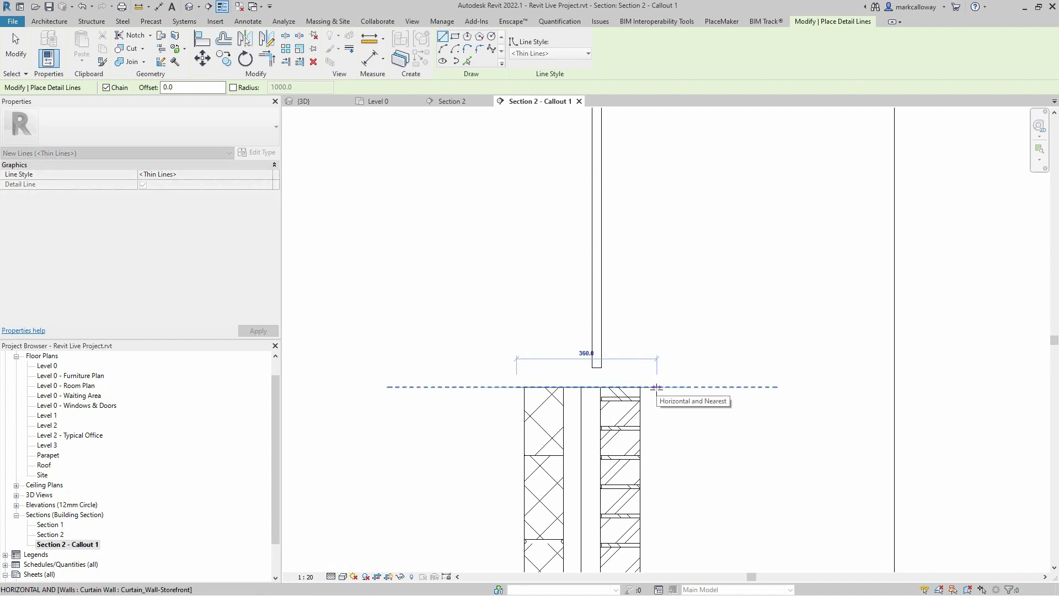
pyautogui.click(657, 387)
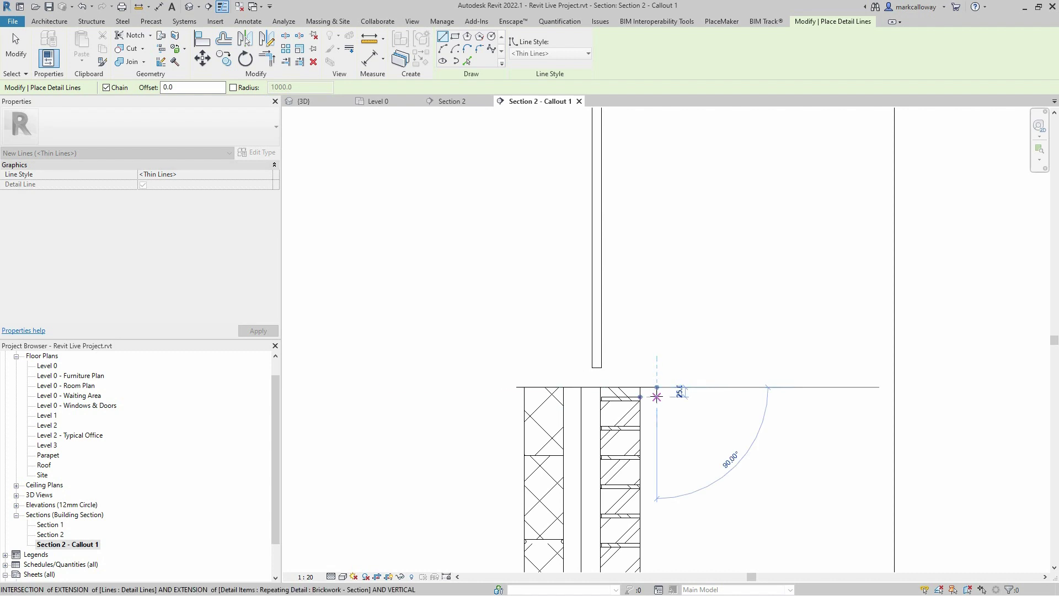
pyautogui.click(657, 396)
pyautogui.press('Escape')
pyautogui.press('Escape')
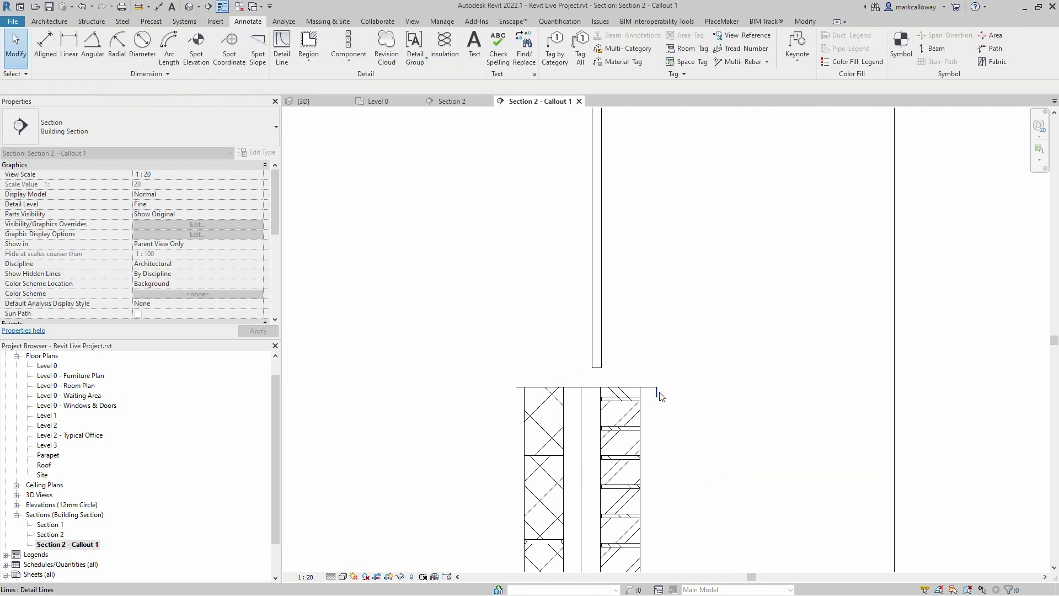
# Step: Complete the sill outline from the bottom of the outer drop, with a 365 mm top line and a closing line at the inner end
pyautogui.click(282, 50)
pyautogui.scroll(5, 662, 394)
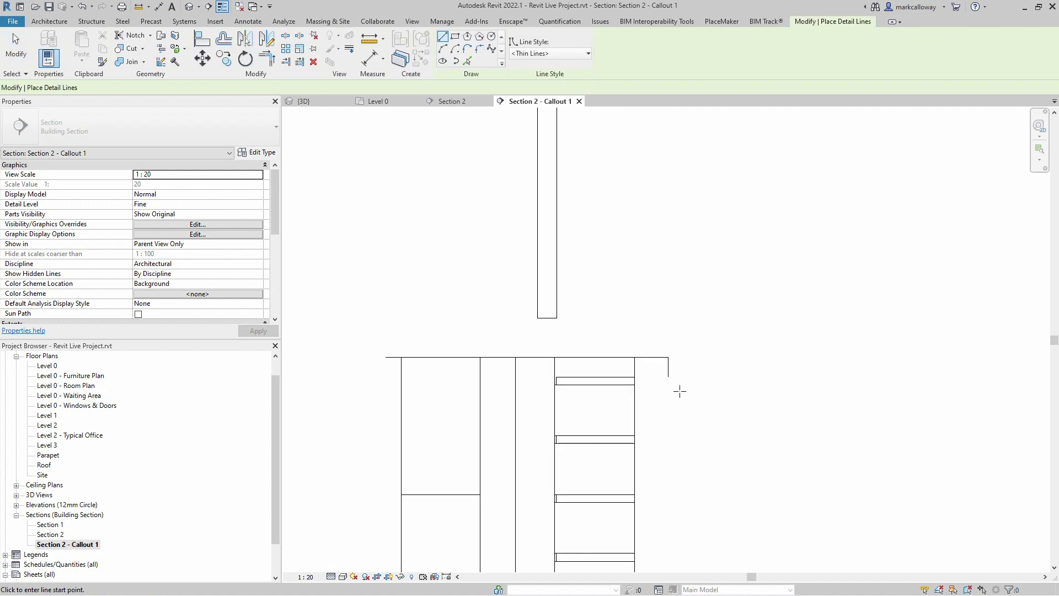
pyautogui.click(668, 366)
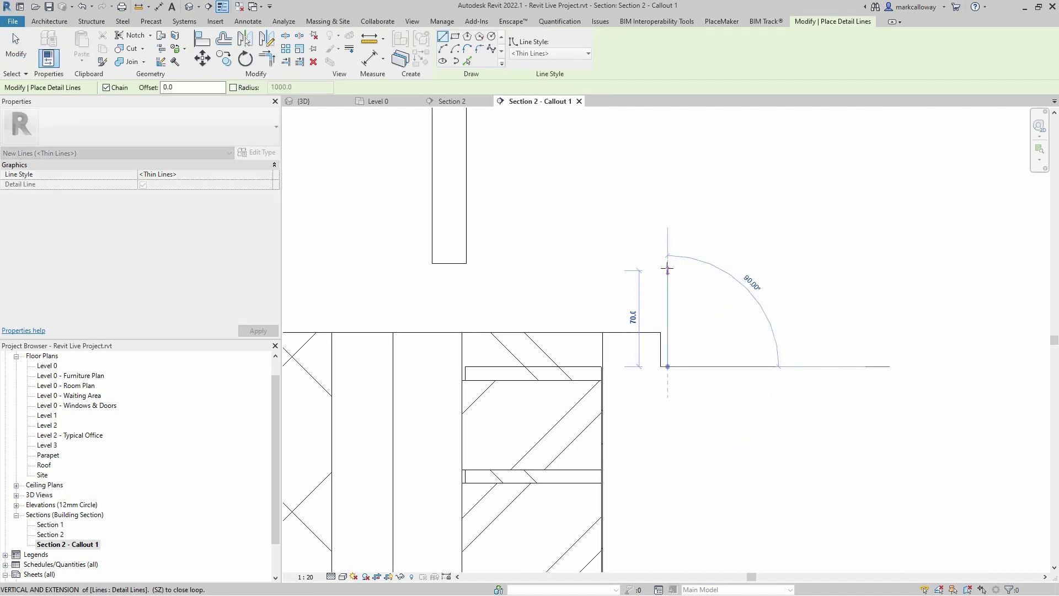
pyautogui.click(667, 277)
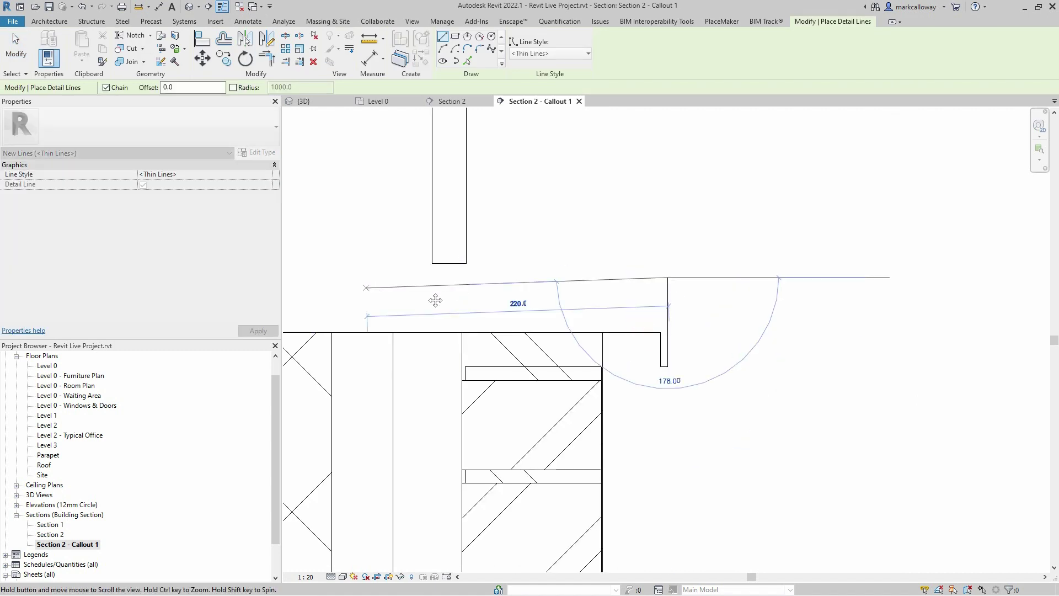
pyautogui.moveTo(353, 287); pyautogui.dragTo(601, 282, button='middle')
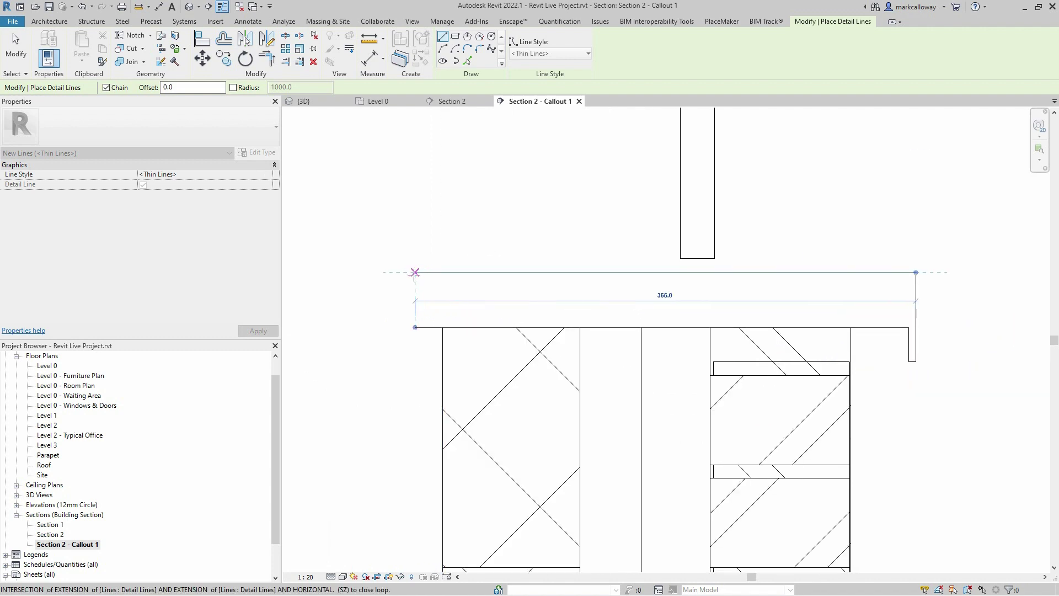
pyautogui.click(414, 273)
pyautogui.click(415, 327)
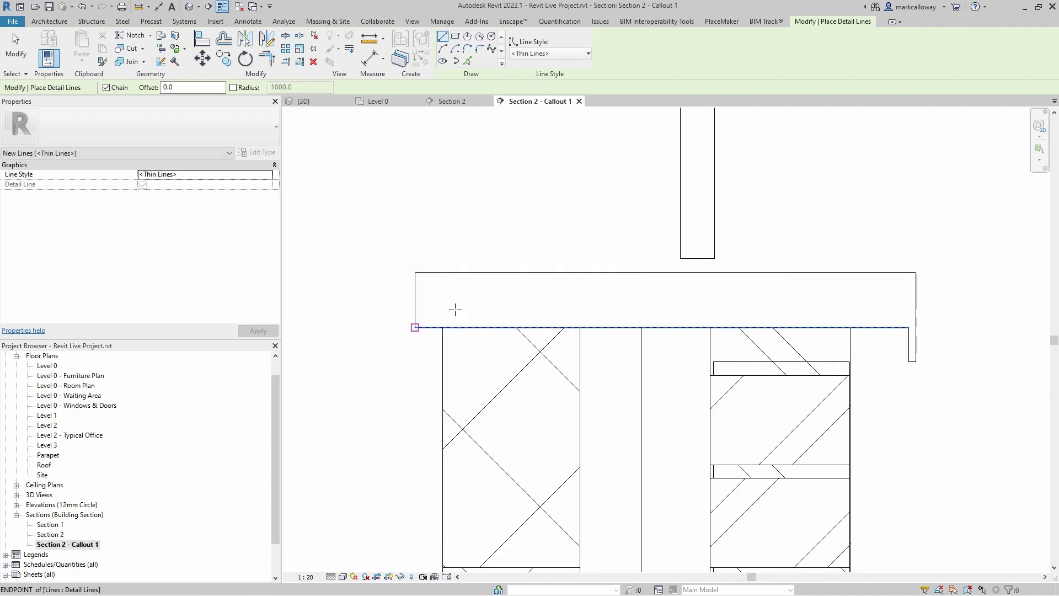
pyautogui.press('Escape')
pyautogui.press('Escape')
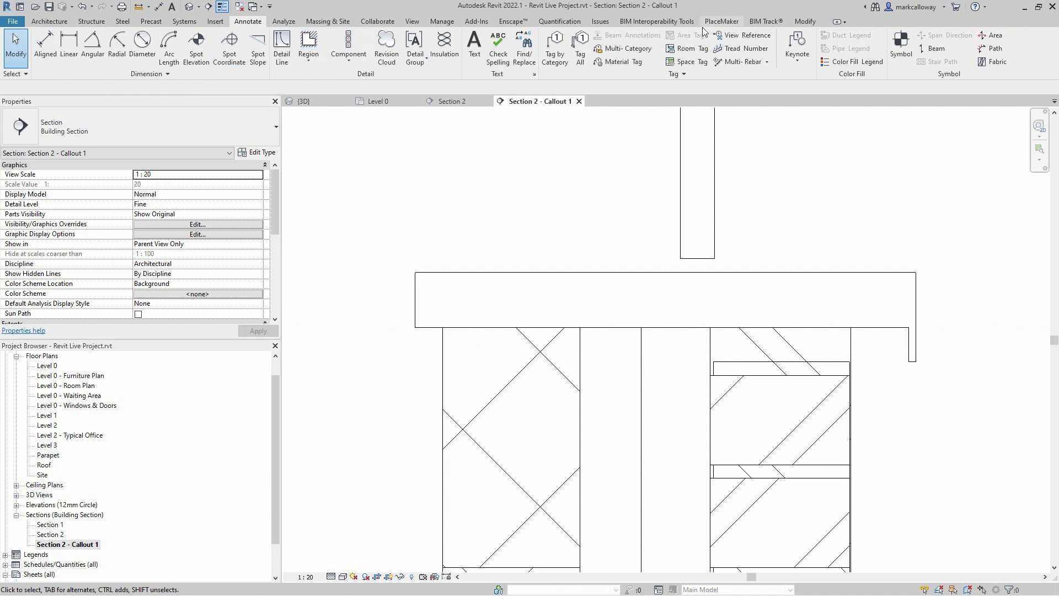
# Step: Start an Align using the bottom edge of the glazed panel above the sill as the reference
pyautogui.click(798, 21)
pyautogui.click(202, 38)
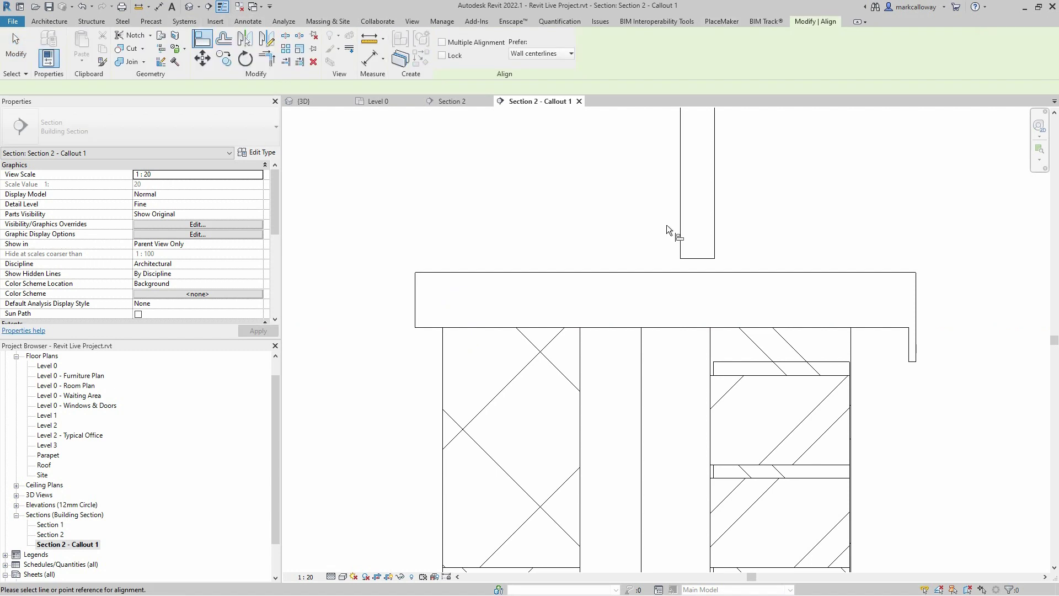
pyautogui.click(699, 259)
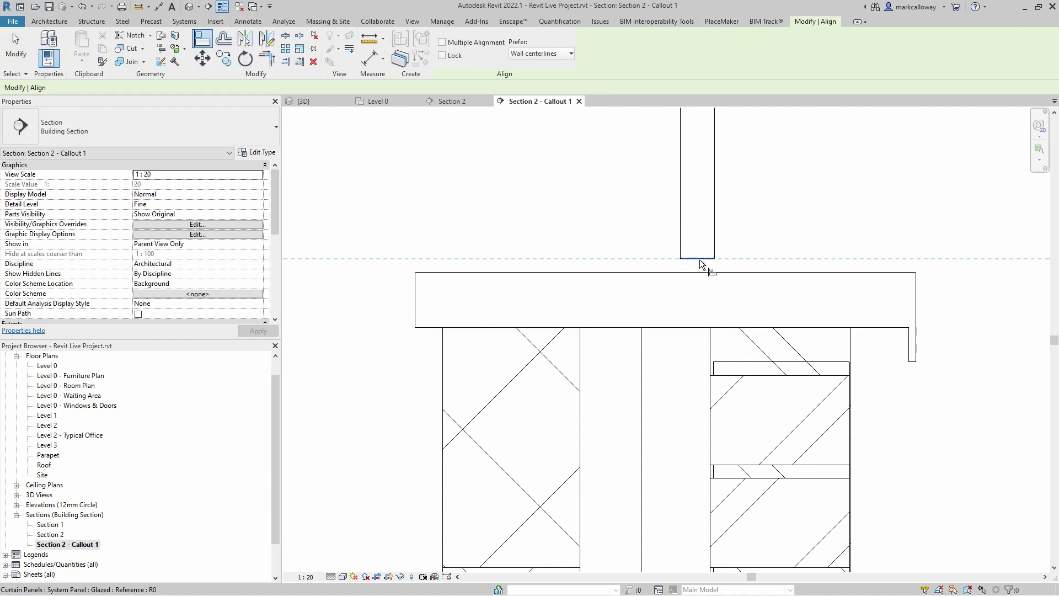
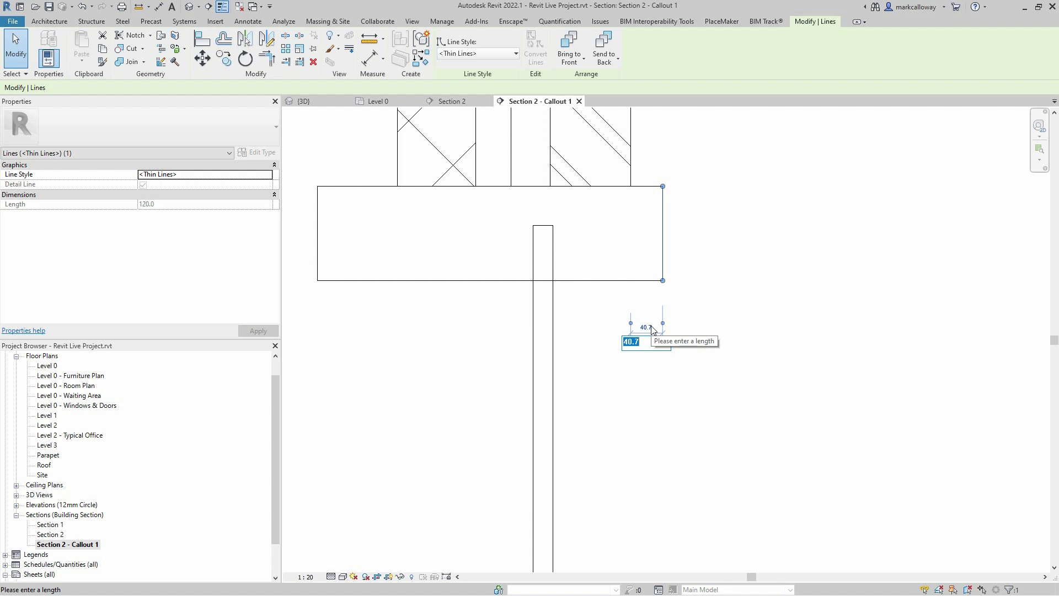
# Step: Align the two end lines of the window head outline with the wall's inner and outer faces
pyautogui.press('Escape')
pyautogui.scroll(-2, 753, 287)
pyautogui.press('Escape')
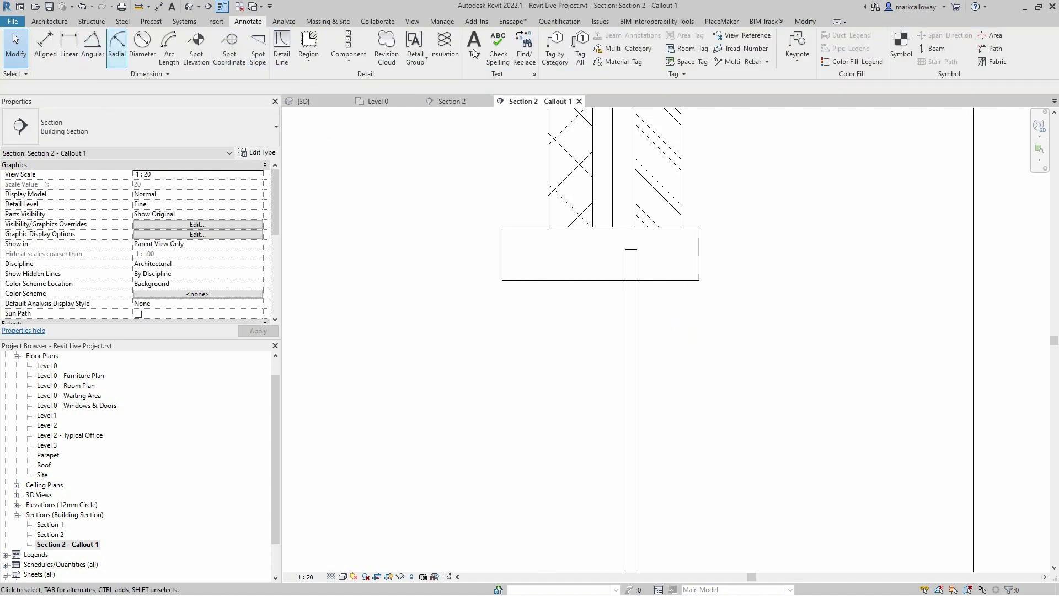
pyautogui.click(800, 18)
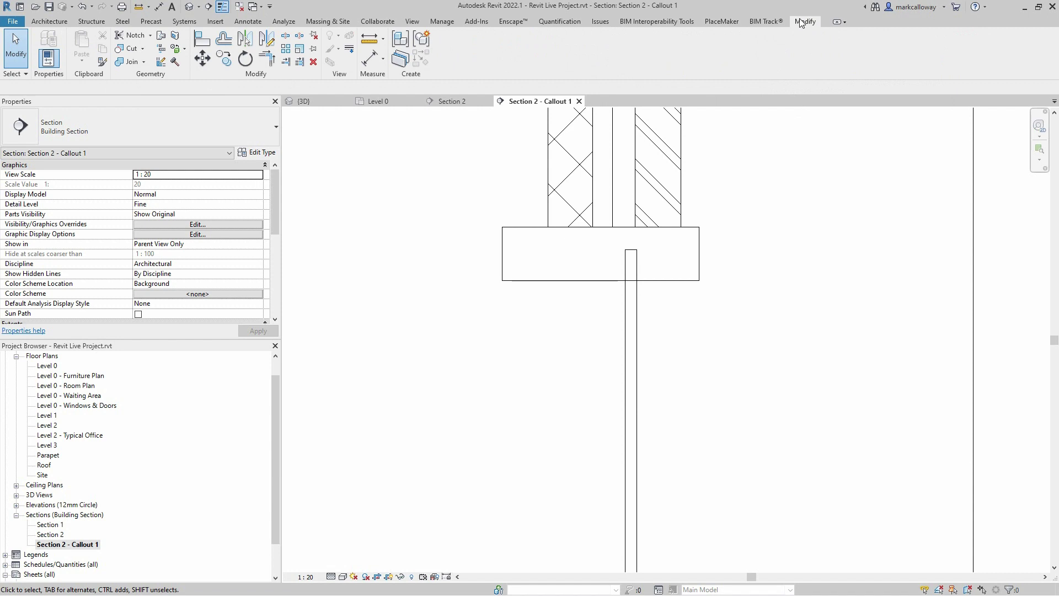
pyautogui.click(202, 38)
pyautogui.click(551, 161)
pyautogui.click(504, 252)
pyautogui.click(683, 170)
pyautogui.click(698, 252)
# Step: Align the head outline's bottom line with the top edge of the glazed panel
pyautogui.click(631, 250)
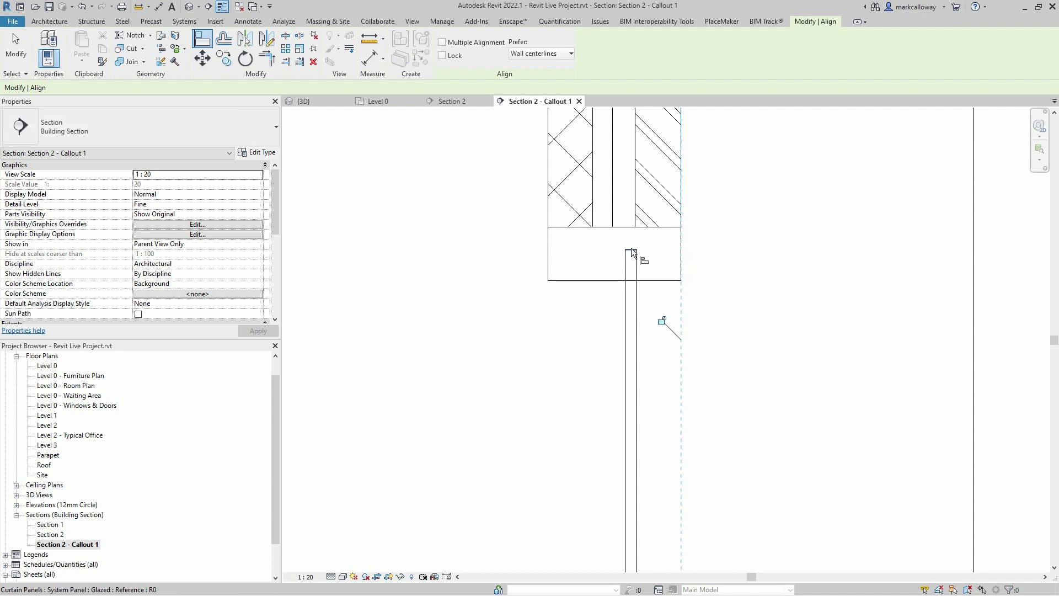
pyautogui.click(602, 275)
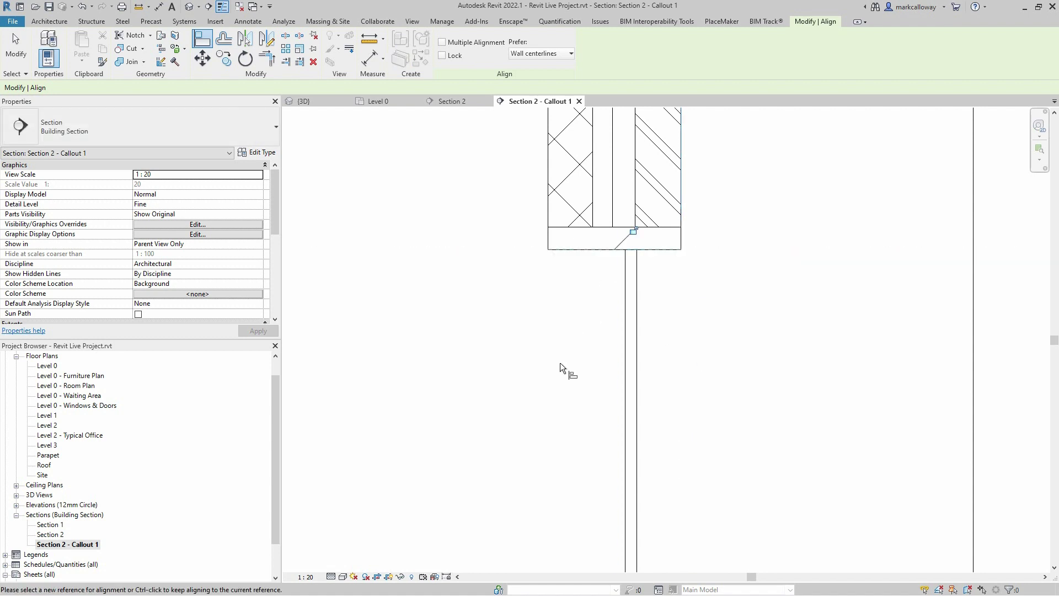
pyautogui.press('Escape')
pyautogui.press('Escape')
pyautogui.scroll(-3, 560, 362)
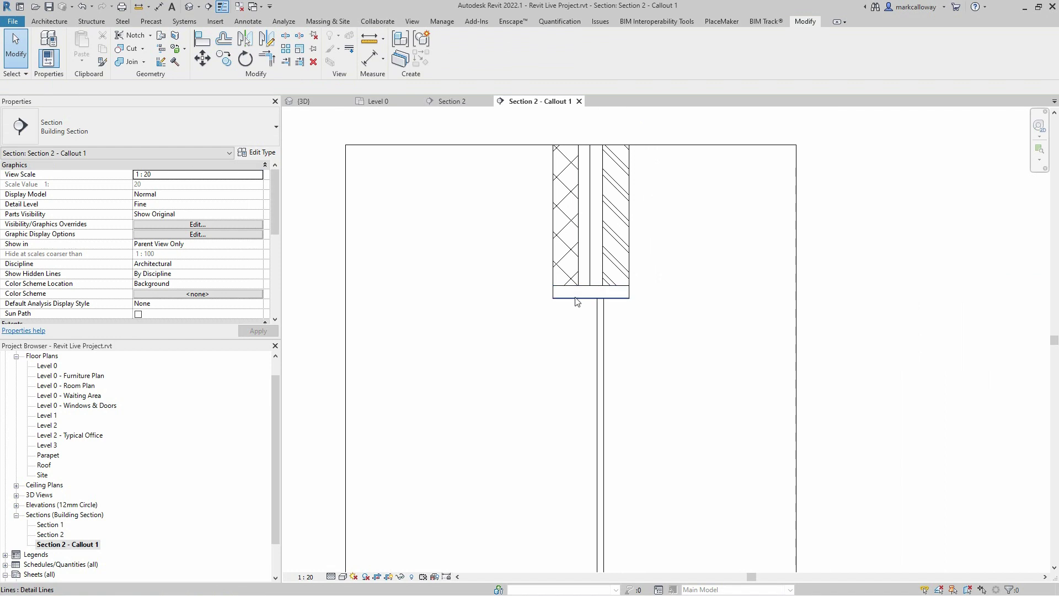
# Step: Place an aligned dimension string above the wall's top, across the blockwork, insulation, cavity and brick layer faces
pyautogui.scroll(-1, 651, 296)
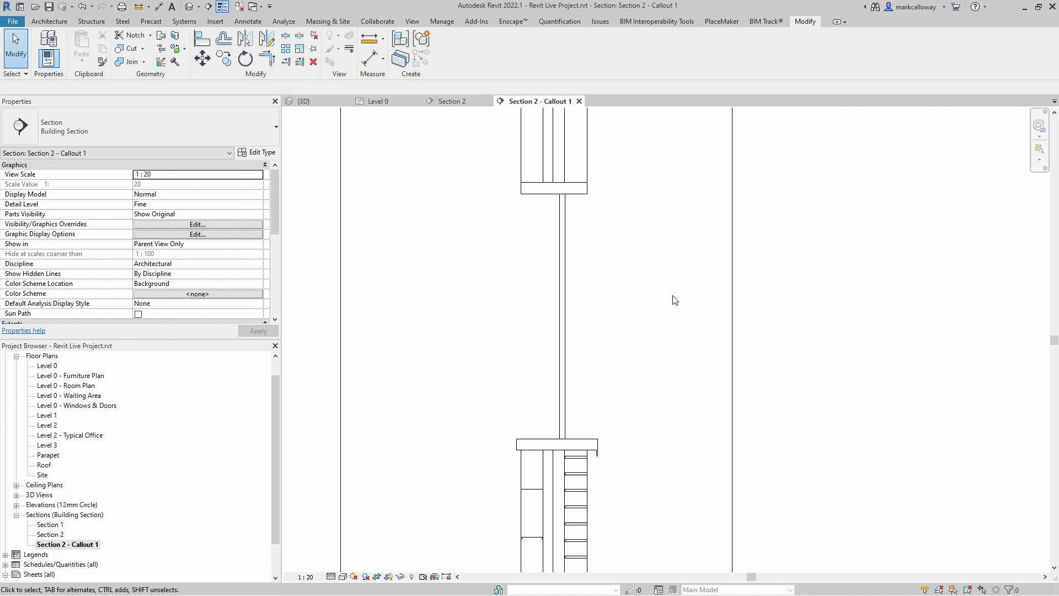
pyautogui.scroll(-1, 674, 299)
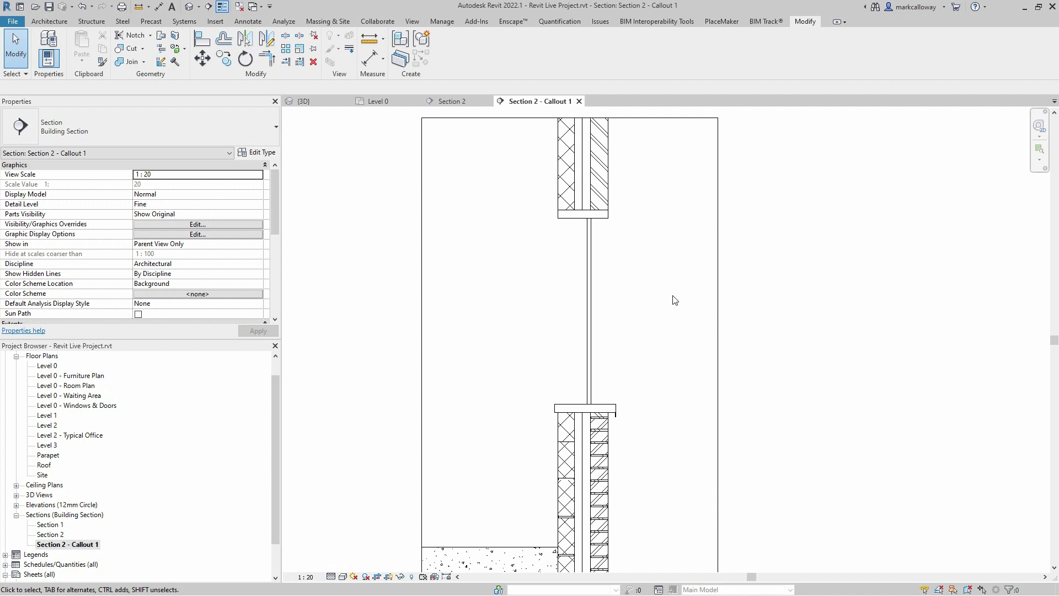
pyautogui.scroll(-1, 674, 299)
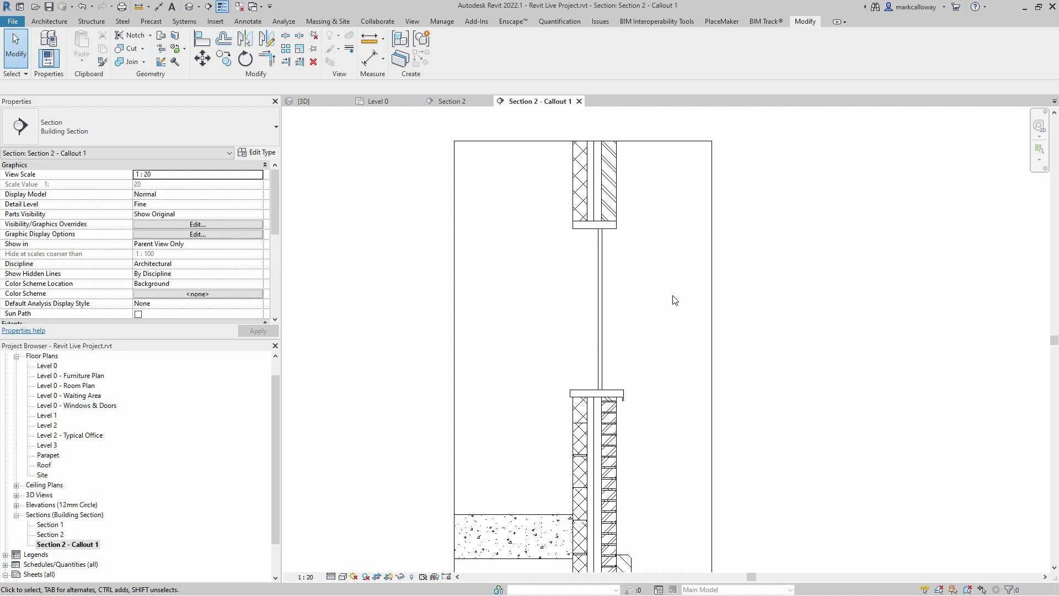
pyautogui.moveTo(642, 297); pyautogui.dragTo(605, 401, button='middle')
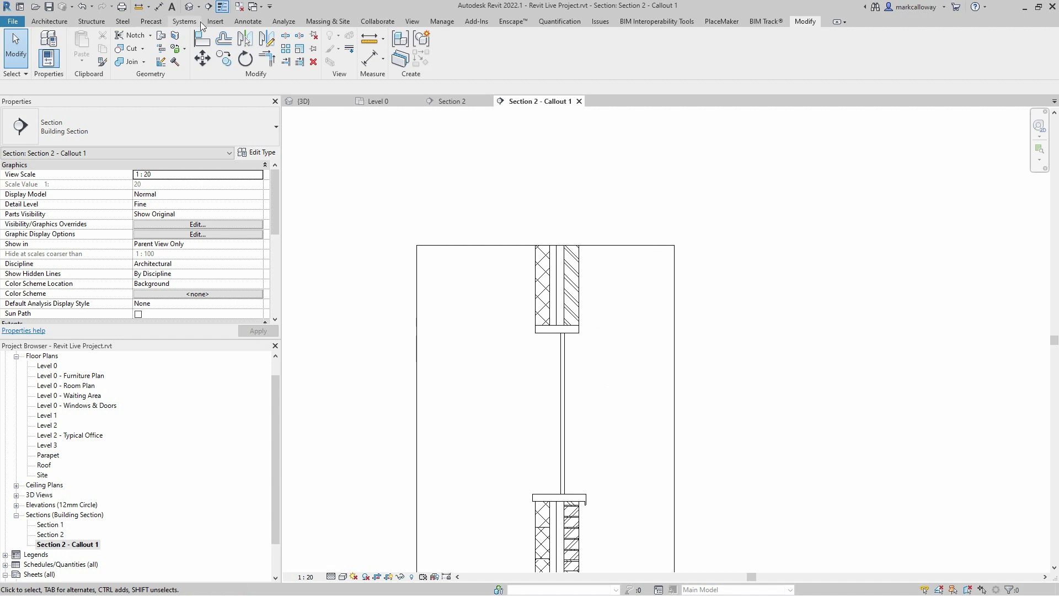
pyautogui.click(247, 22)
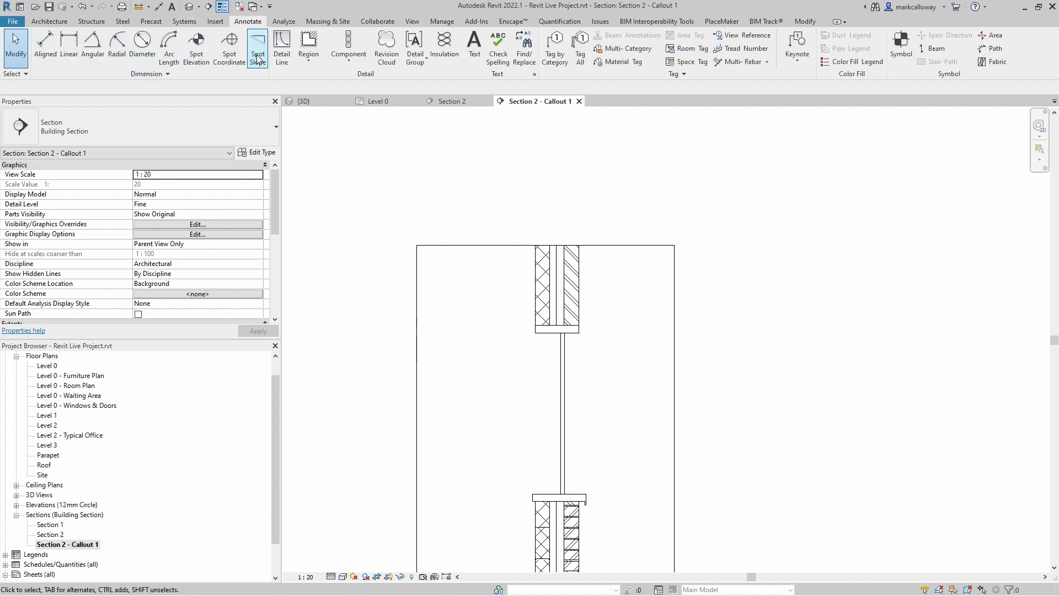
pyautogui.click(52, 56)
pyautogui.scroll(2, 530, 168)
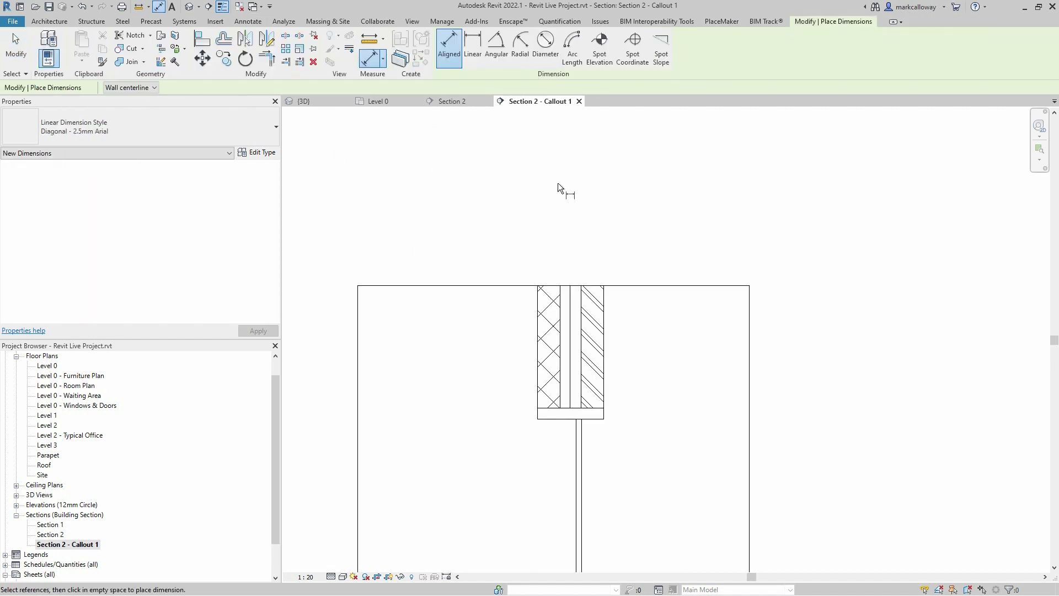
pyautogui.press('Tab')
pyautogui.click(538, 326)
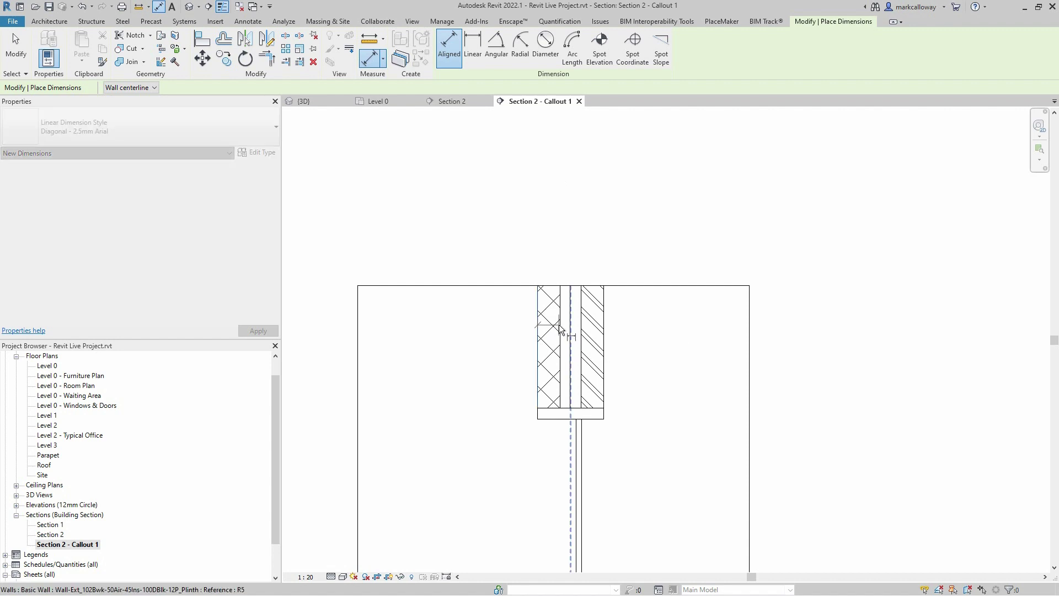
pyautogui.click(559, 324)
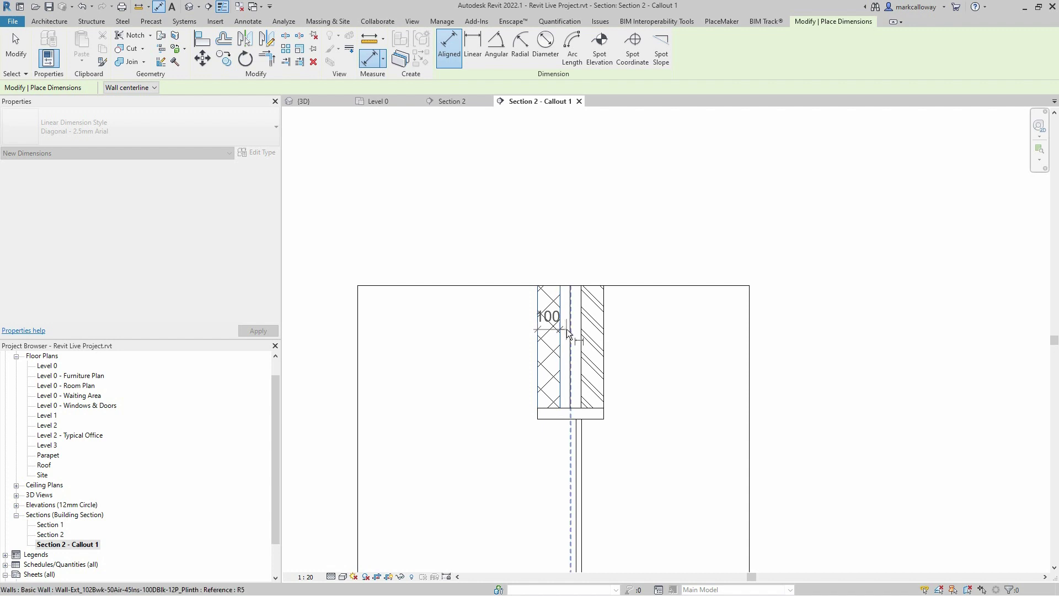
pyautogui.click(570, 329)
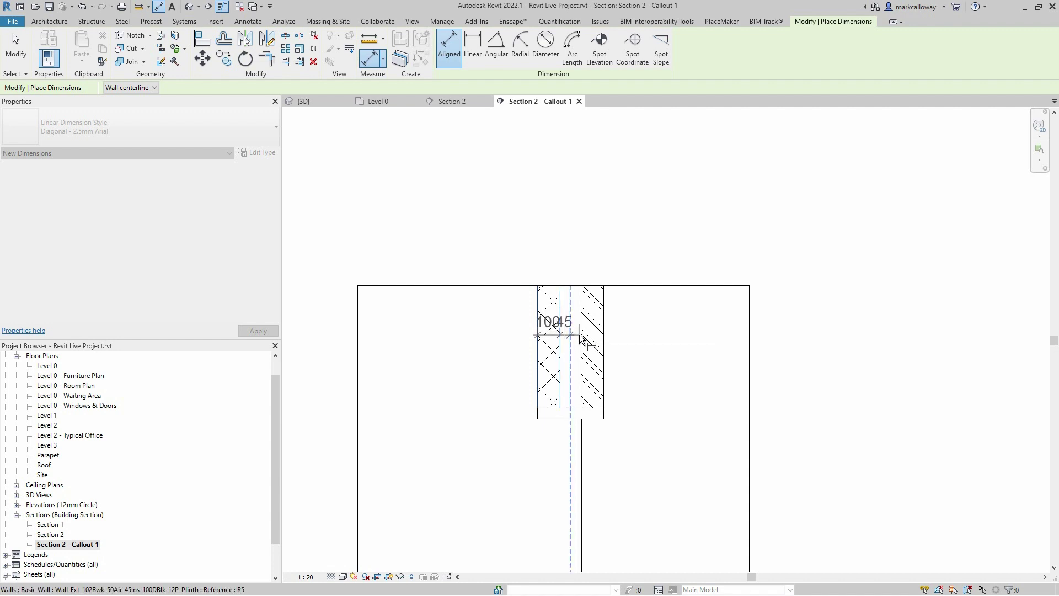
pyautogui.click(580, 335)
pyautogui.click(603, 331)
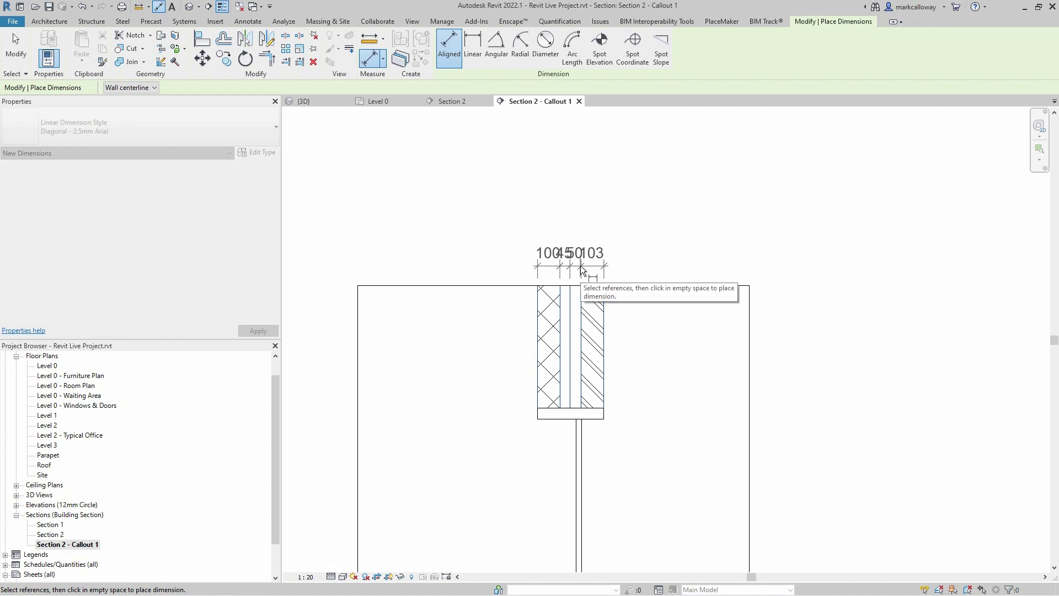
pyautogui.click(588, 266)
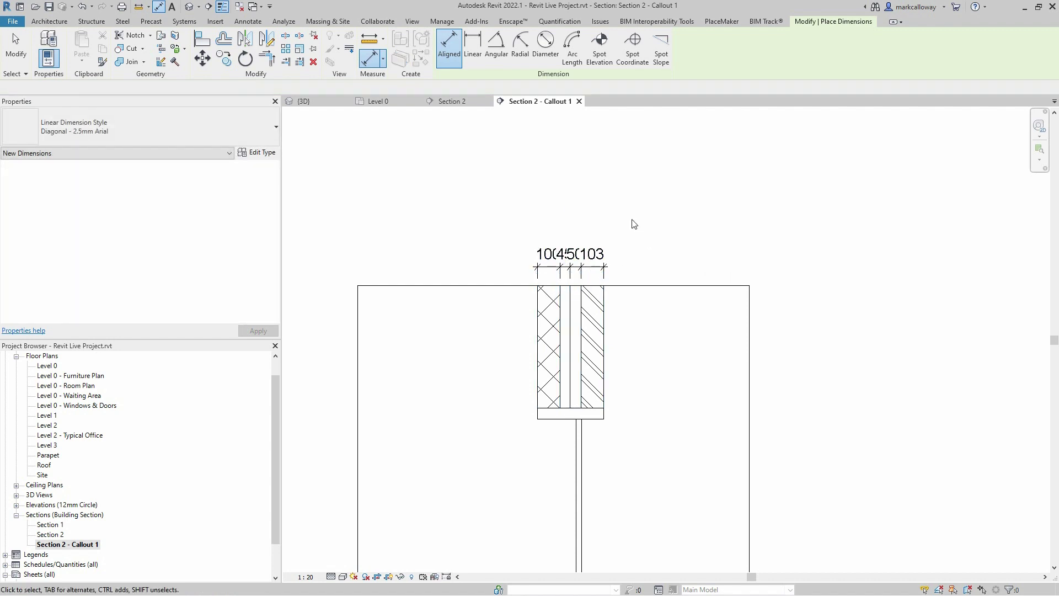
pyautogui.press('Escape')
# Step: Set the callout view's scale to 1:10
pyautogui.scroll(4, 594, 235)
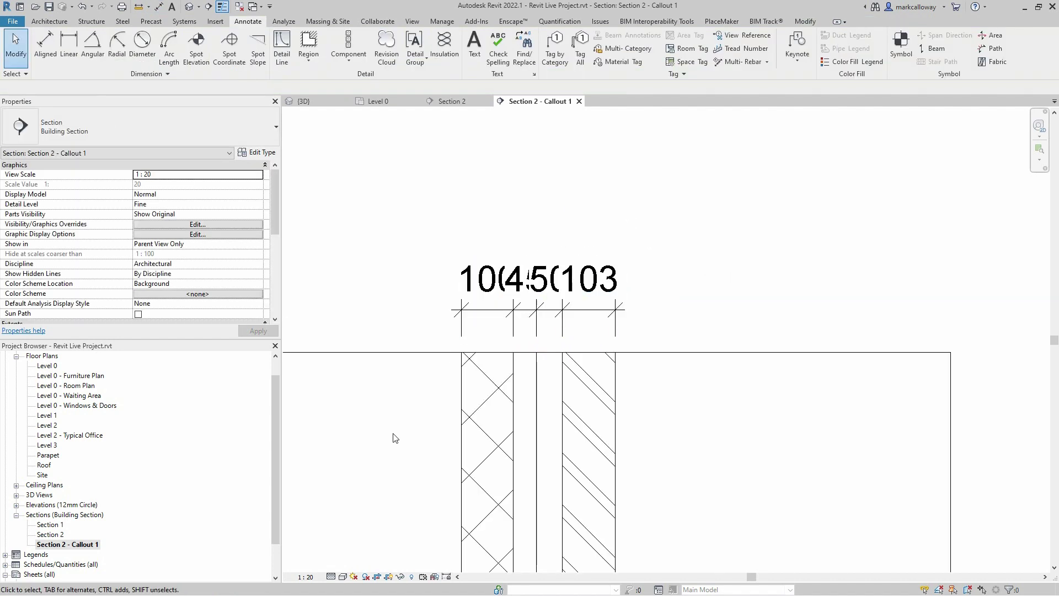
pyautogui.click(306, 577)
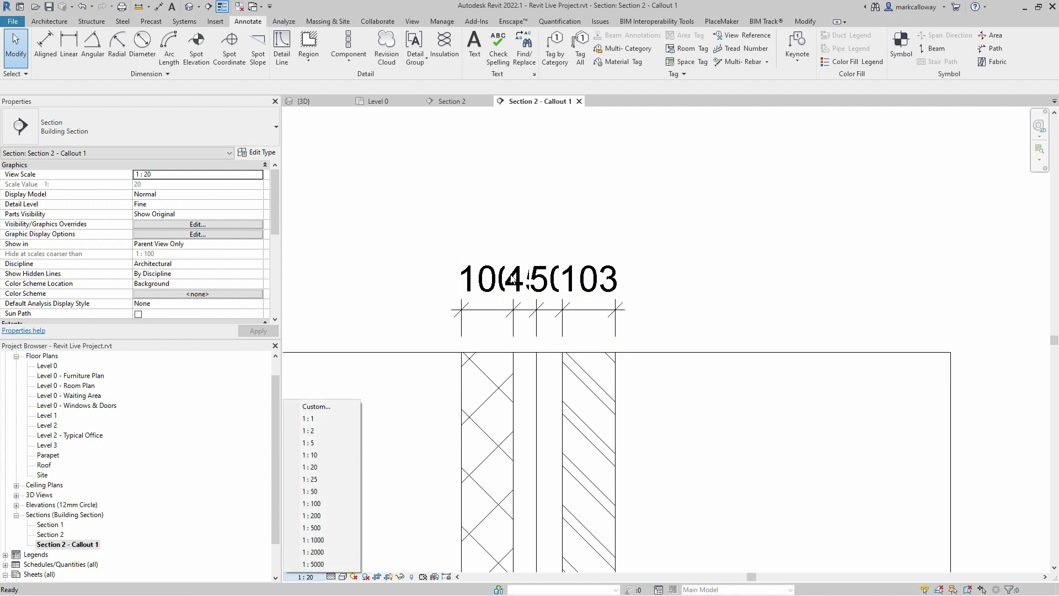
pyautogui.click(329, 454)
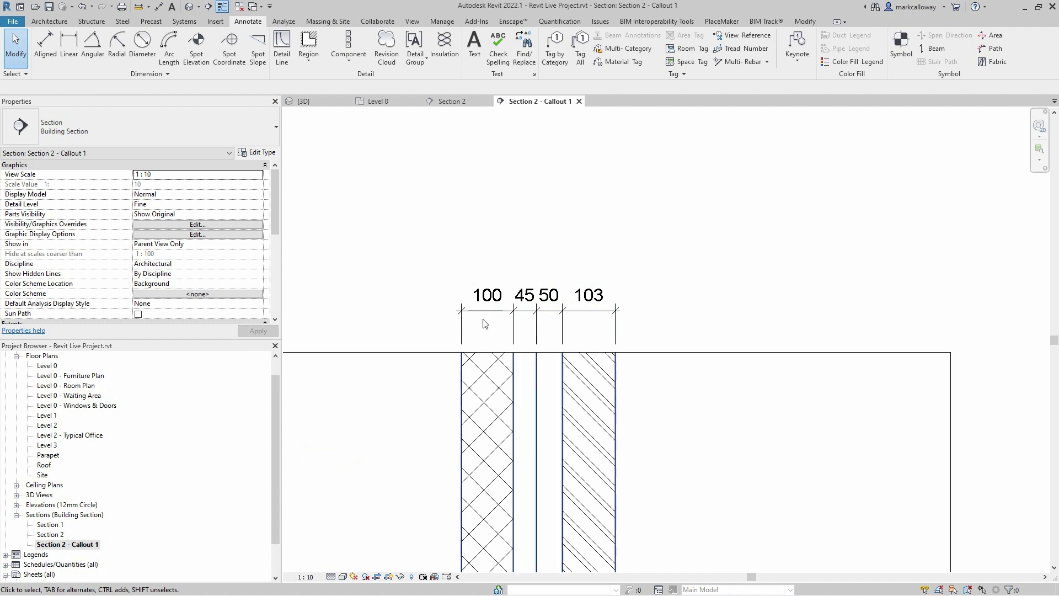
# Step: Move the insulation and cavity dimension texts above the string, one to each side, on curved leaders
pyautogui.click(608, 324)
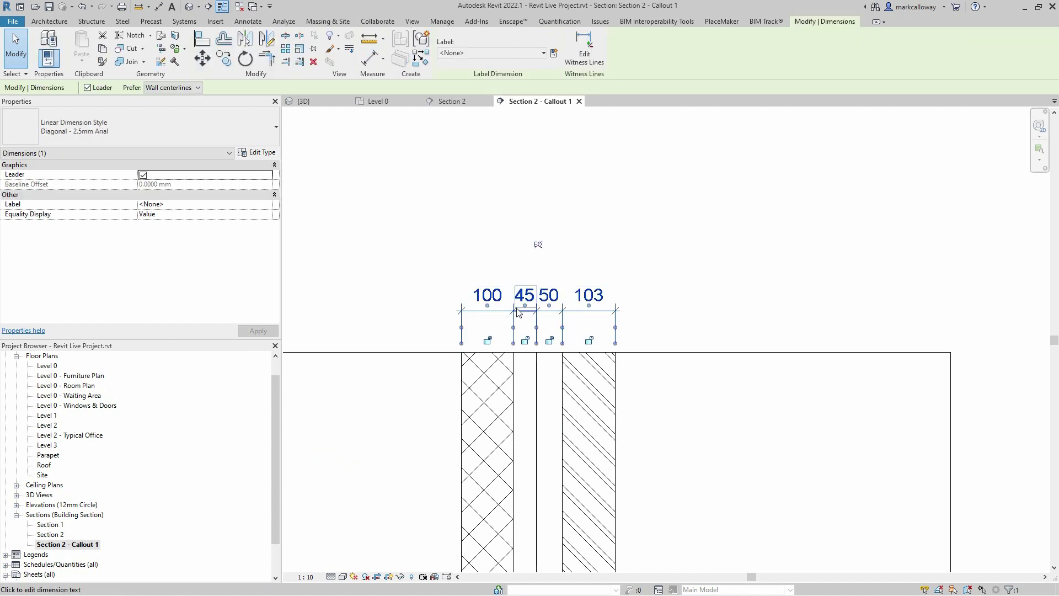
pyautogui.moveTo(524, 305); pyautogui.dragTo(493, 255)
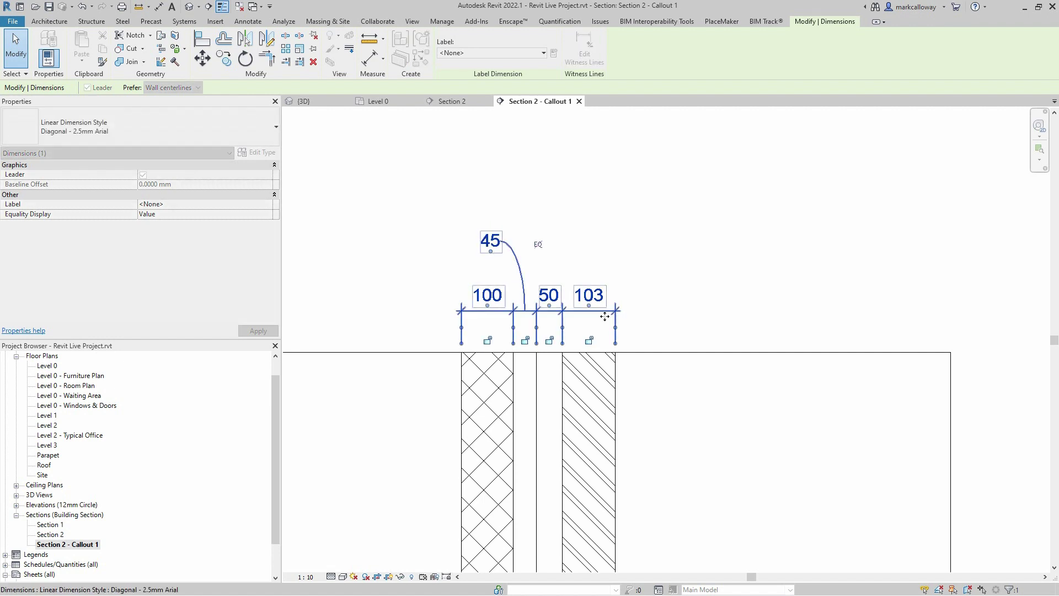
pyautogui.moveTo(549, 305); pyautogui.dragTo(611, 246)
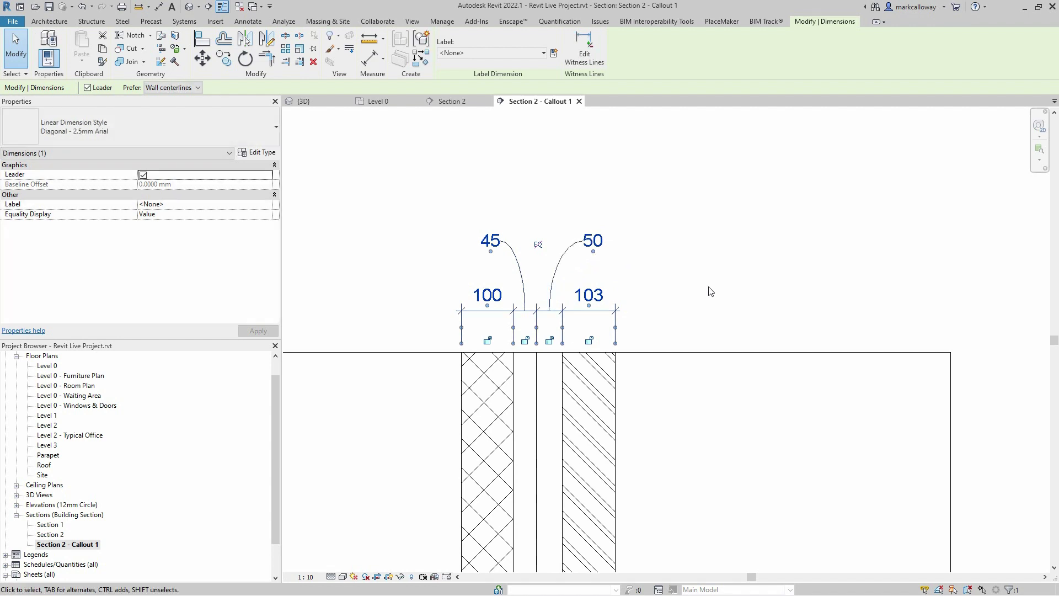
pyautogui.click(356, 430)
# Step: Add material tags with leaders for the brick outer leaf and the air cavity above the window, with text outside the wall
pyautogui.scroll(-4, 368, 428)
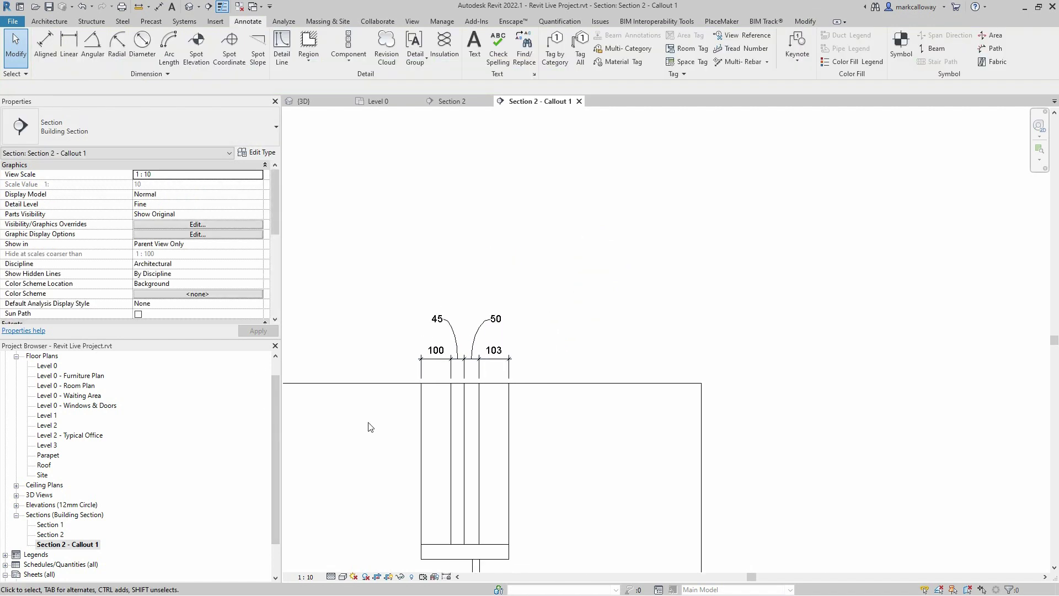
pyautogui.scroll(-1, 369, 428)
pyautogui.moveTo(374, 497)
pyautogui.mouseDown(button='middle')
pyautogui.moveTo(461, 345)
pyautogui.moveTo(442, 314)
pyautogui.mouseUp(button='middle')
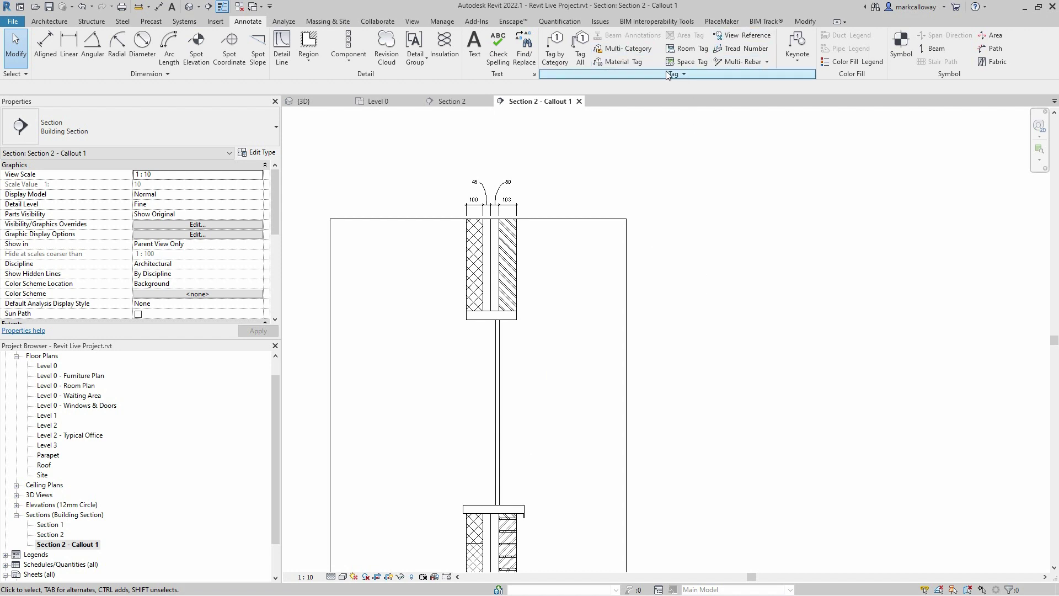
pyautogui.click(631, 62)
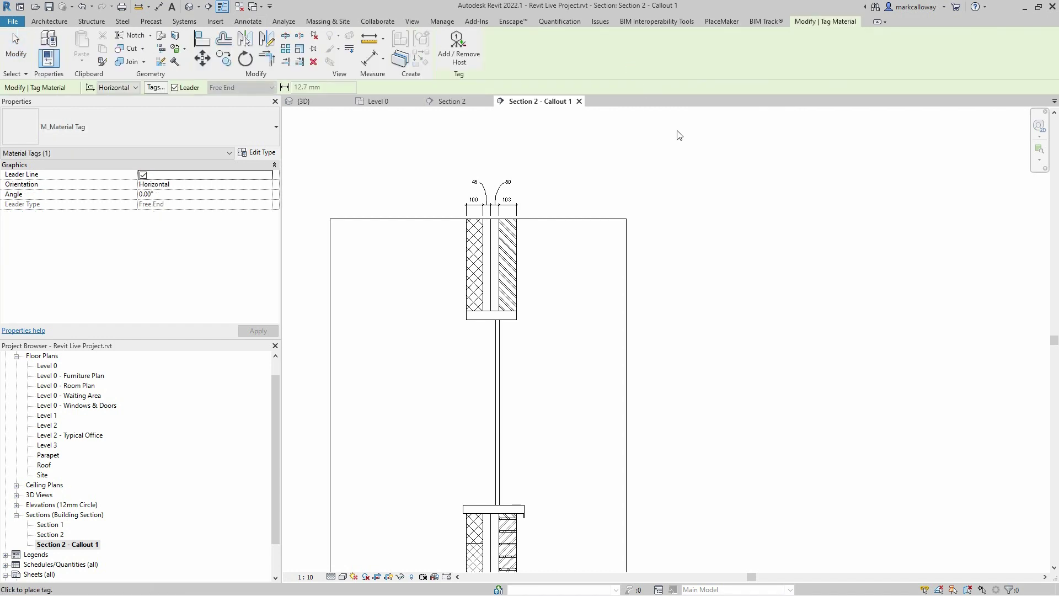
pyautogui.click(515, 255)
pyautogui.click(540, 194)
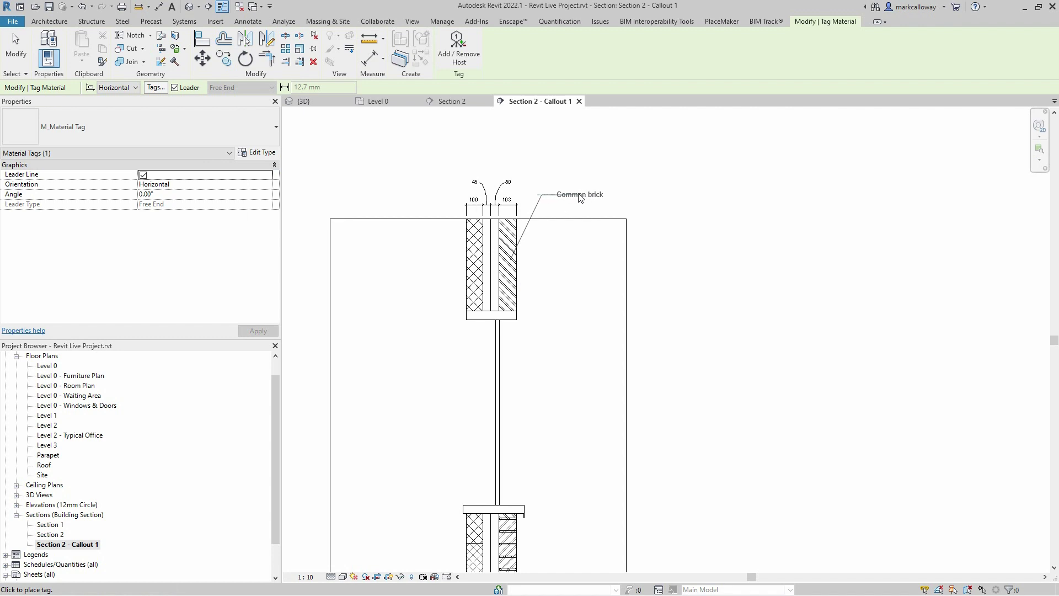
pyautogui.click(581, 197)
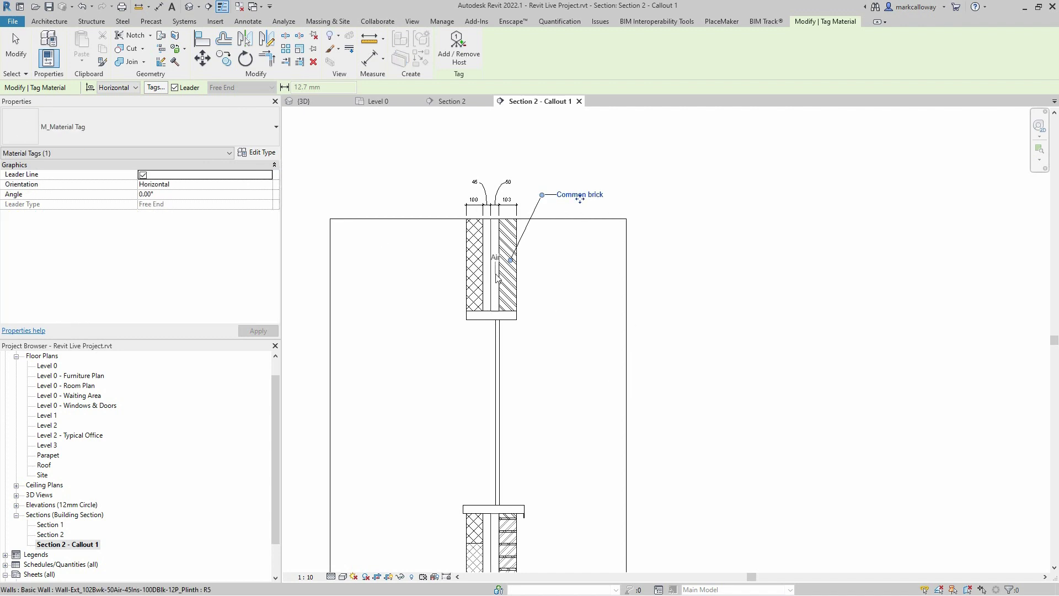
pyautogui.click(526, 293)
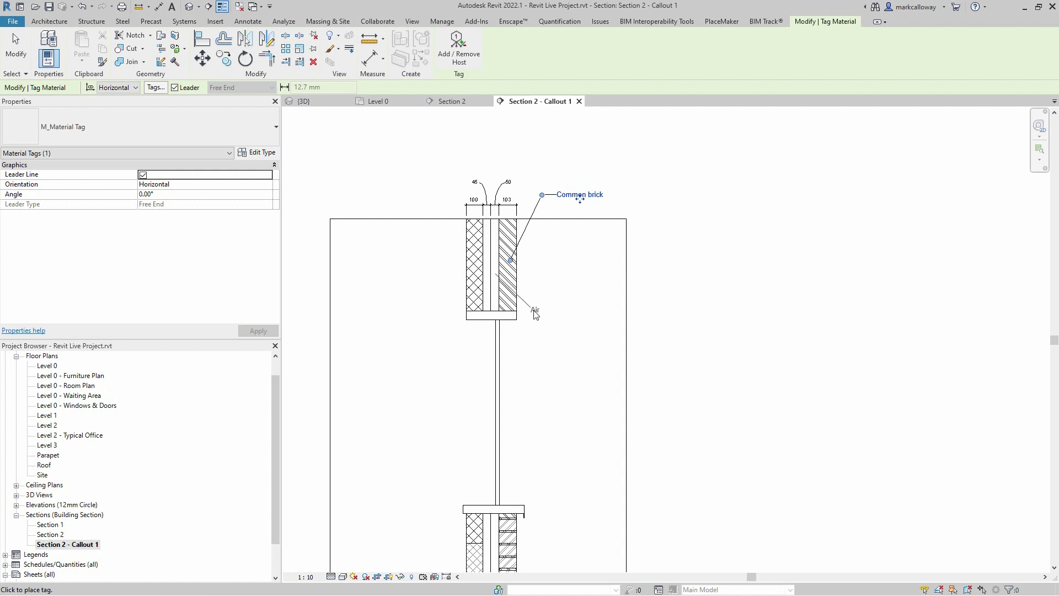
pyautogui.click(577, 310)
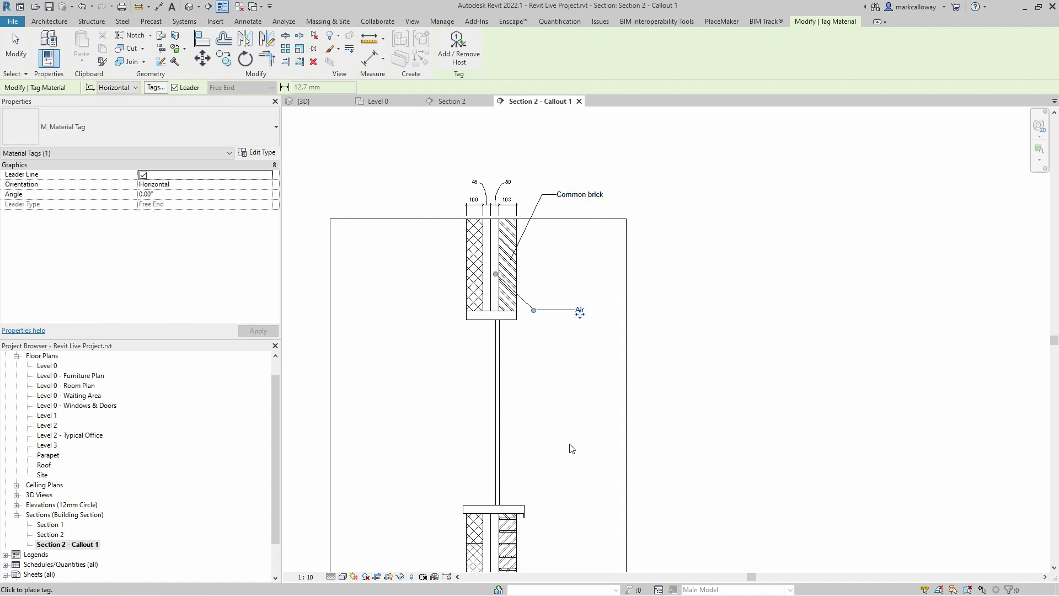
# Step: Add leadered material tags for the insulation on the wall's exterior side and the concrete blockwork on its interior side
pyautogui.click(487, 299)
pyautogui.click(583, 358)
pyautogui.click(471, 284)
pyautogui.click(396, 352)
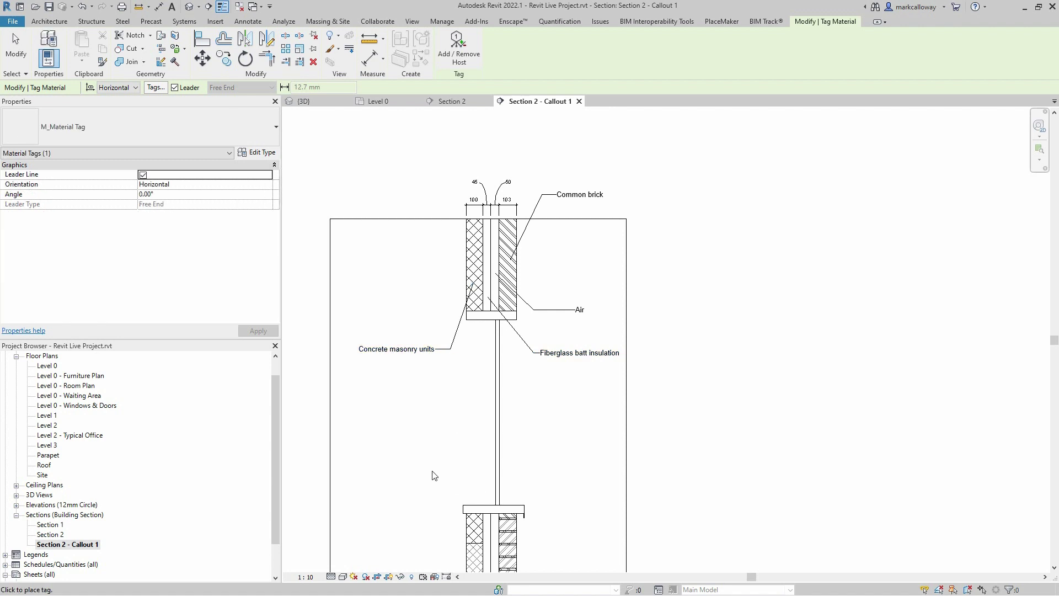
pyautogui.scroll(1, 434, 450)
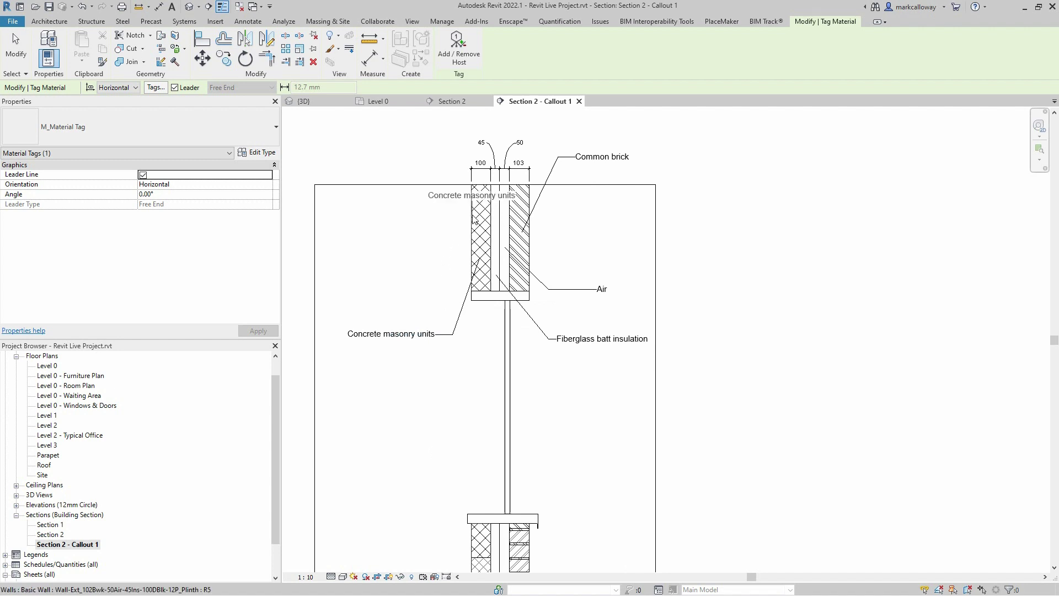
pyautogui.press('Escape')
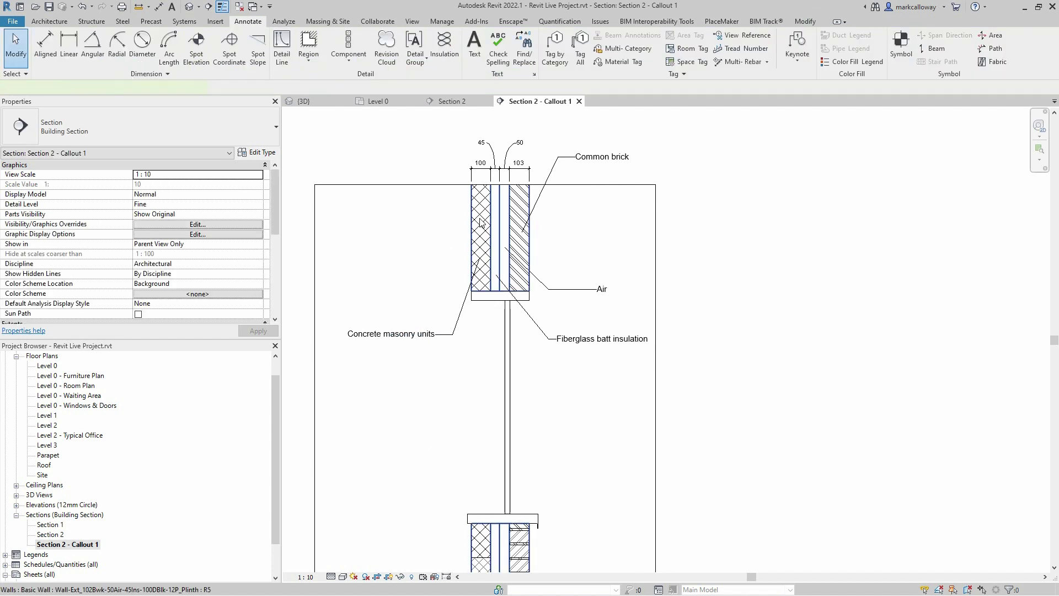
# Step: Examine the layer structure and materials of the exterior wall's type without changing them
pyautogui.click(480, 223)
pyautogui.click(262, 156)
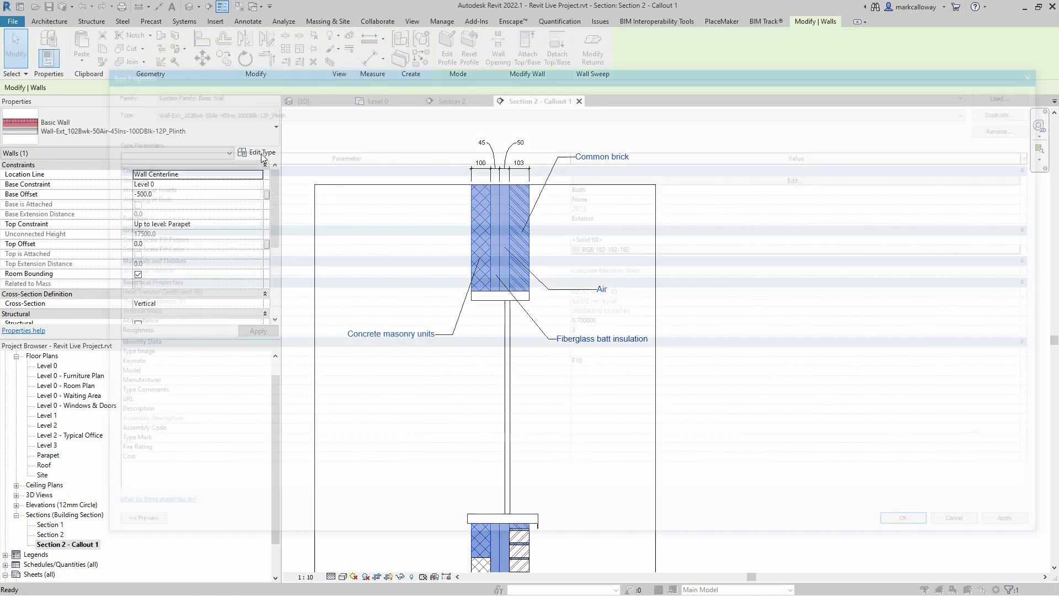
pyautogui.click(607, 177)
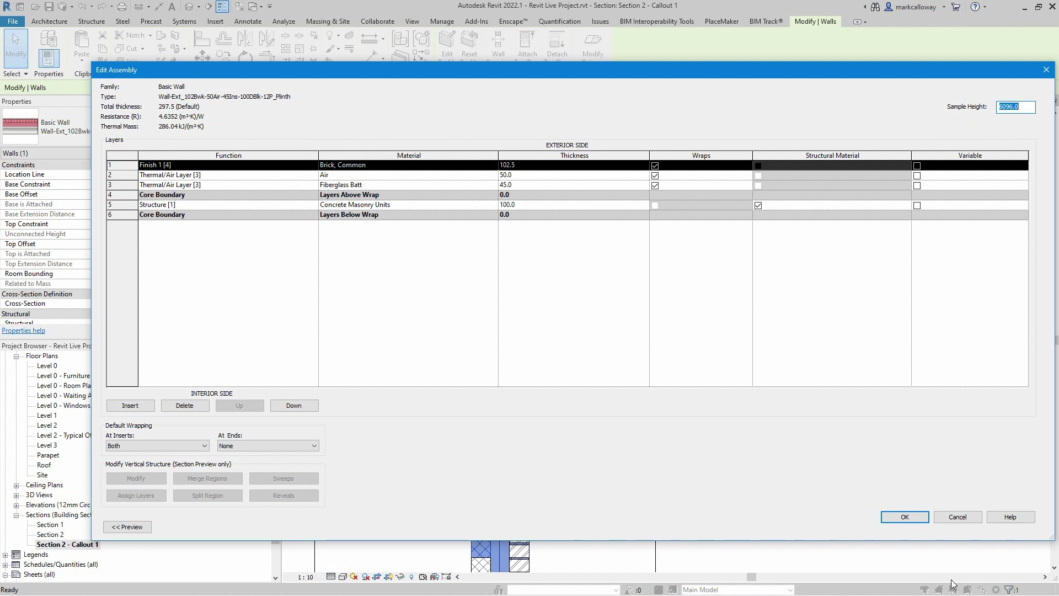
pyautogui.click(958, 517)
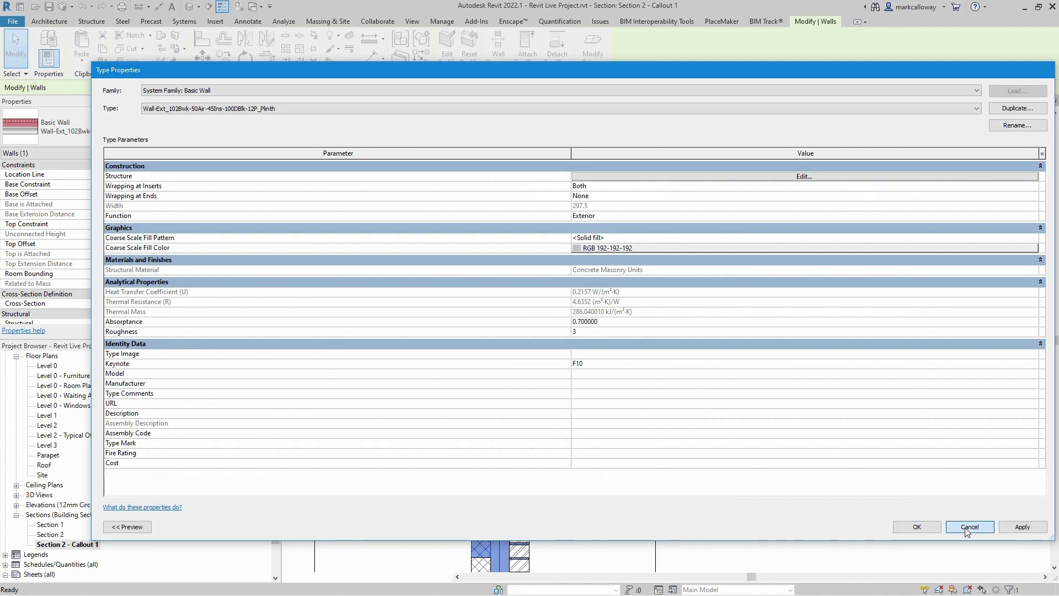
# Step: Close the exterior wall's type properties without changes and clear the wall selection
pyautogui.click(966, 527)
pyautogui.click(761, 280)
pyautogui.scroll(-2, 787, 442)
pyautogui.moveTo(787, 442); pyautogui.dragTo(737, 359, button='middle')
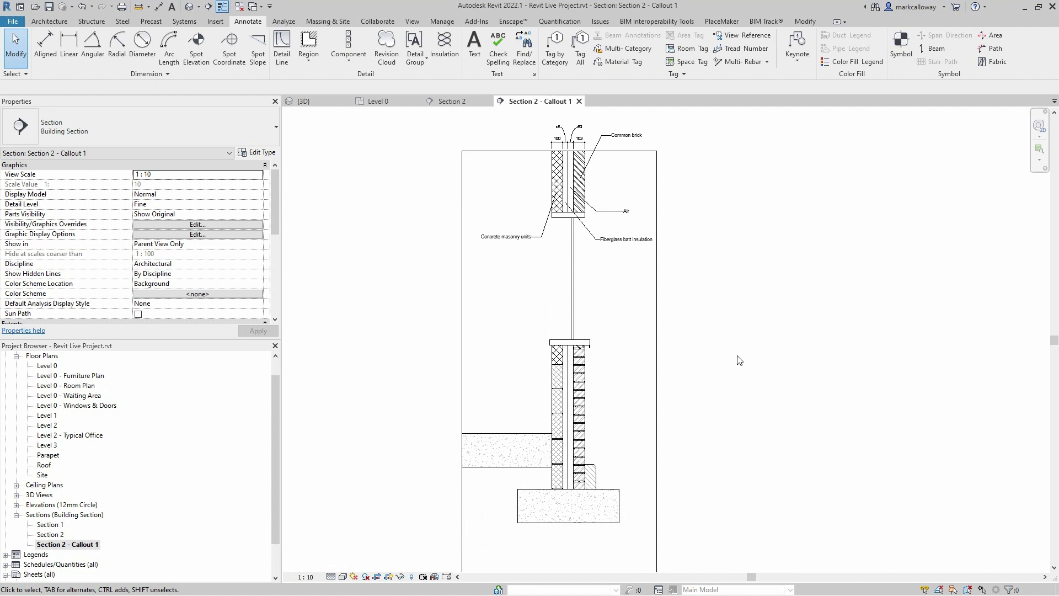
# Step: Draw 45 mm wide batting insulation, placed to far side, up the wall's insulation layer from the foundation to the underside of the sill
pyautogui.click(452, 55)
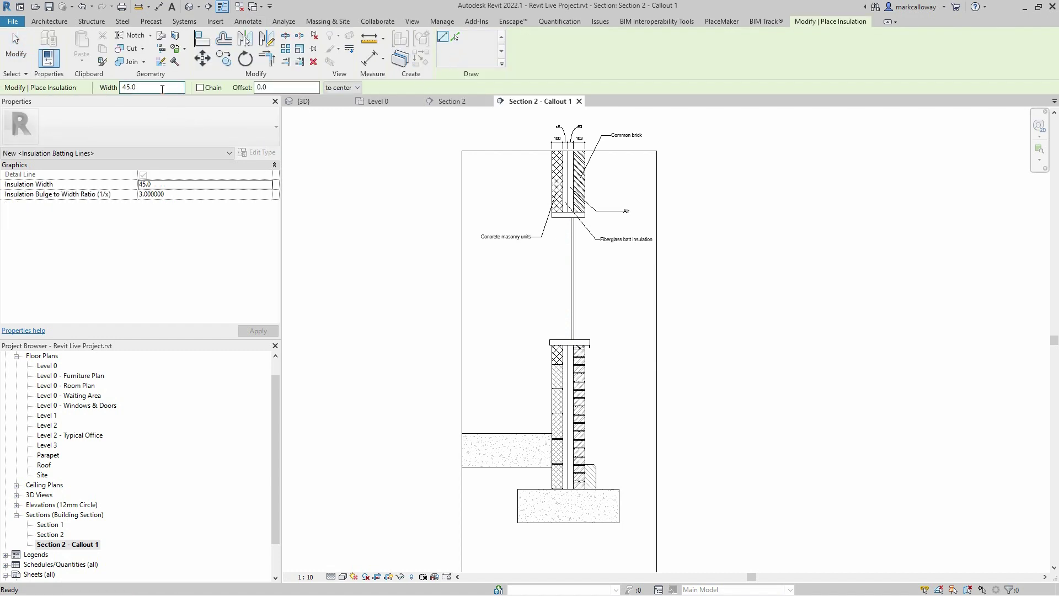
pyautogui.click(355, 88)
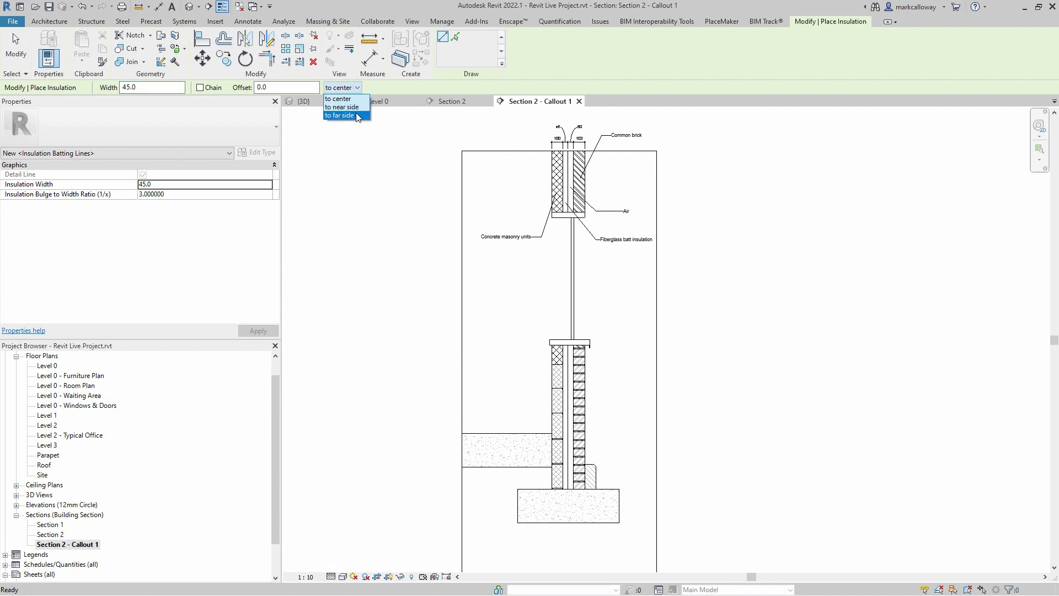
pyautogui.click(357, 116)
pyautogui.scroll(5, 572, 499)
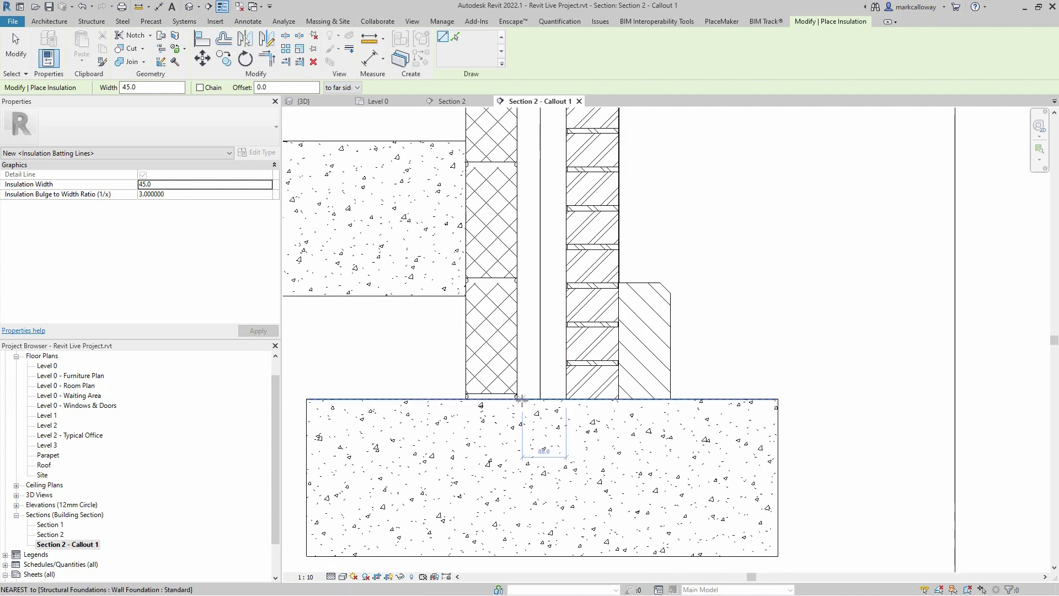
pyautogui.click(517, 398)
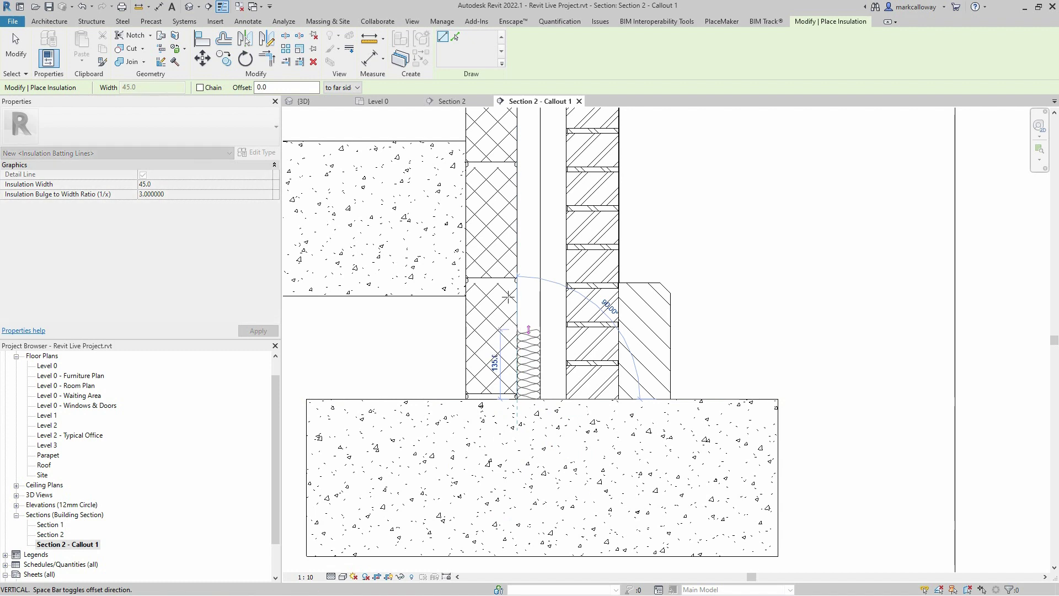
pyautogui.moveTo(513, 182)
pyautogui.mouseDown(button='middle')
pyautogui.moveTo(512, 294)
pyautogui.moveTo(513, 218)
pyautogui.mouseUp(button='middle')
pyautogui.scroll(-2, 512, 294)
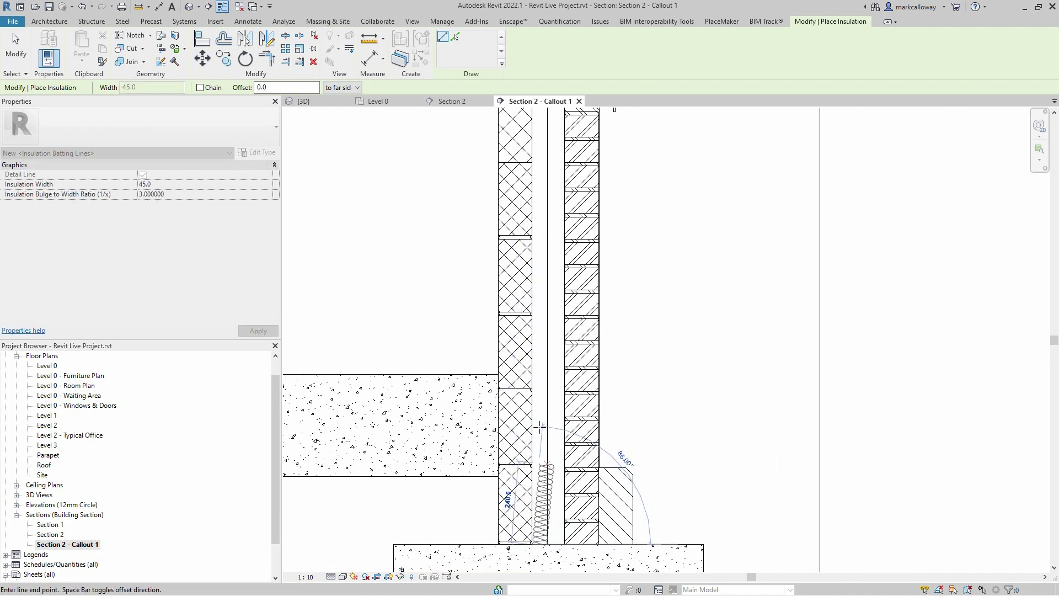
pyautogui.moveTo(533, 211); pyautogui.dragTo(529, 434, button='middle')
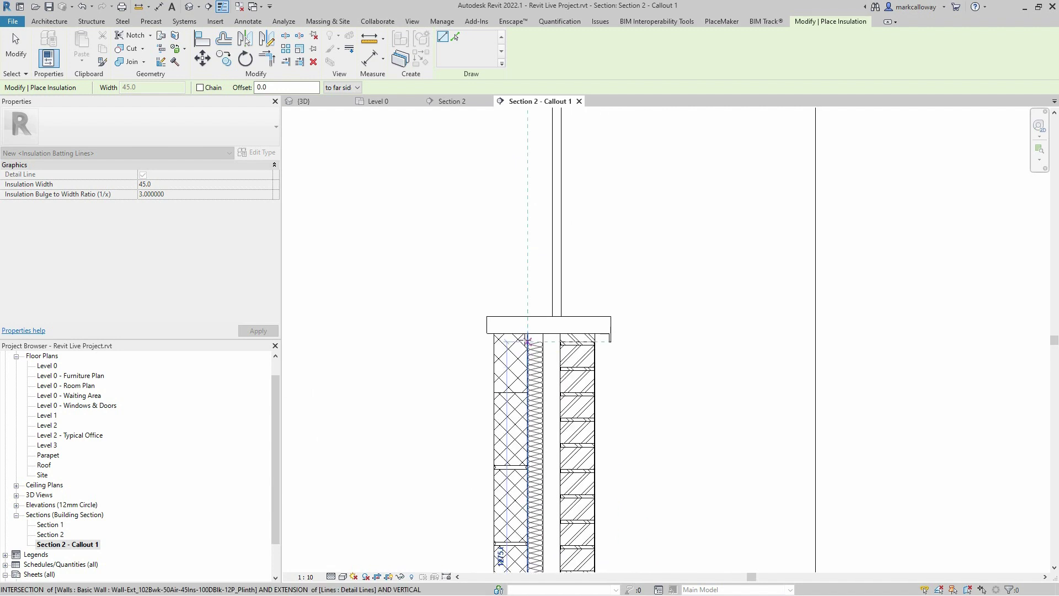
pyautogui.click(535, 334)
pyautogui.scroll(-2, 671, 446)
pyautogui.moveTo(680, 476); pyautogui.dragTo(576, 286, button='middle')
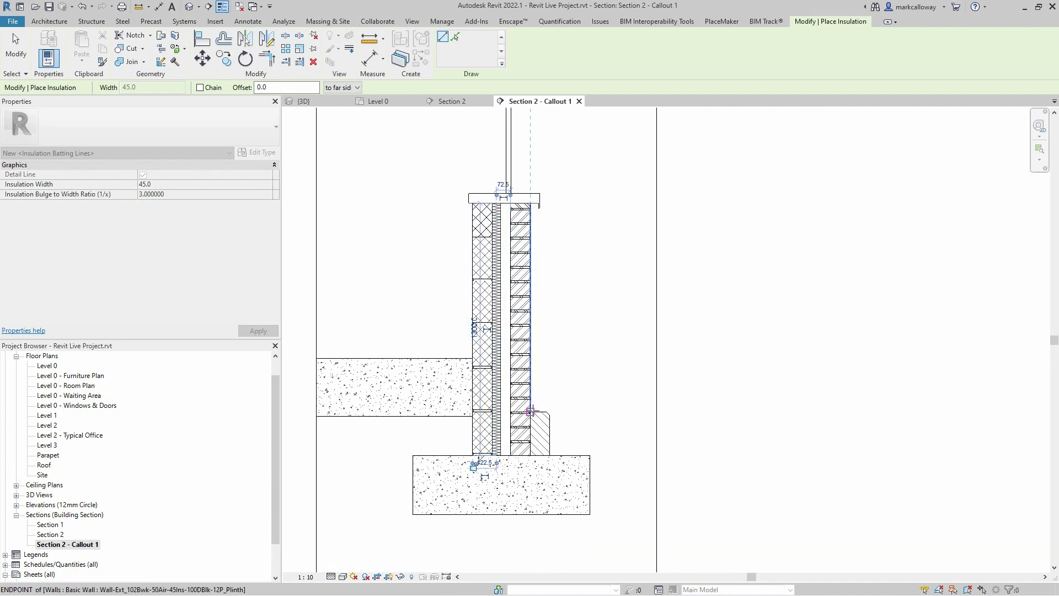
pyautogui.scroll(2, 624, 250)
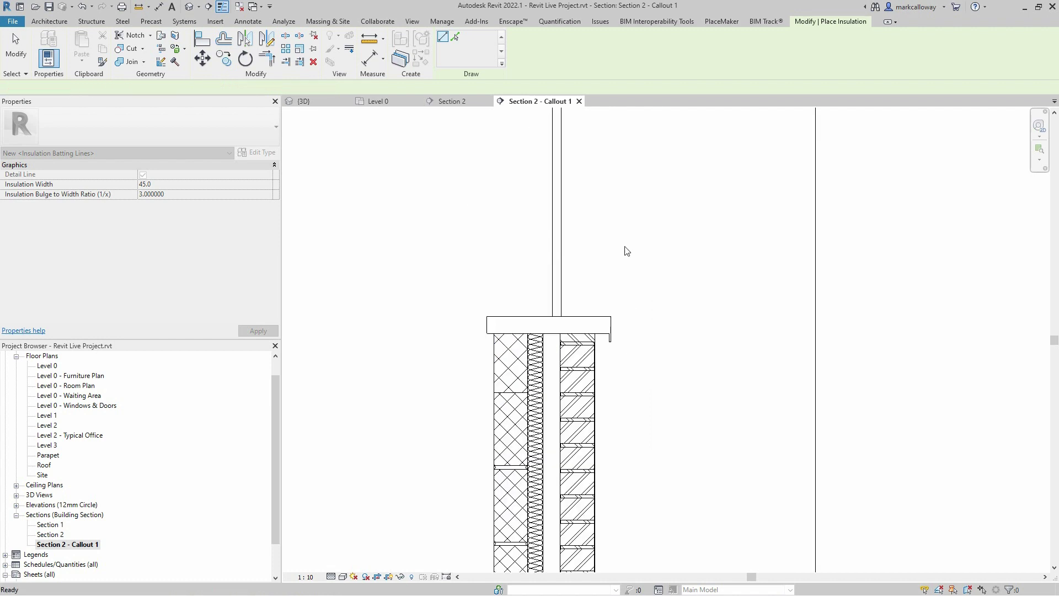
pyautogui.press('Escape')
# Step: Fill the 297.5 by 50 mm head outline above the window with a rectangular Diagonal_cross-hatch filled region
pyautogui.moveTo(667, 220); pyautogui.dragTo(636, 486, button='middle')
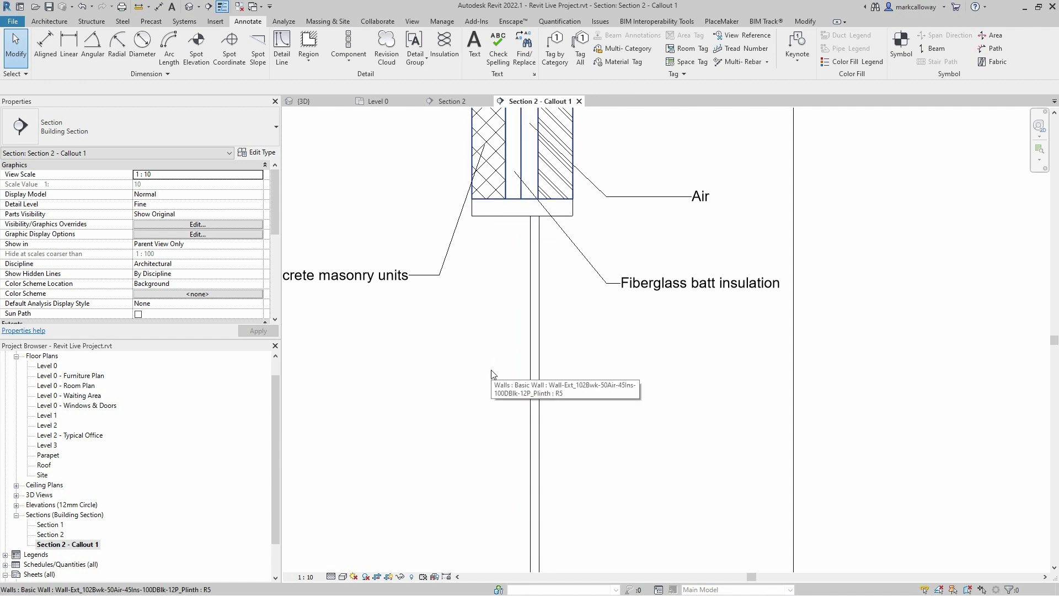
pyautogui.click(310, 61)
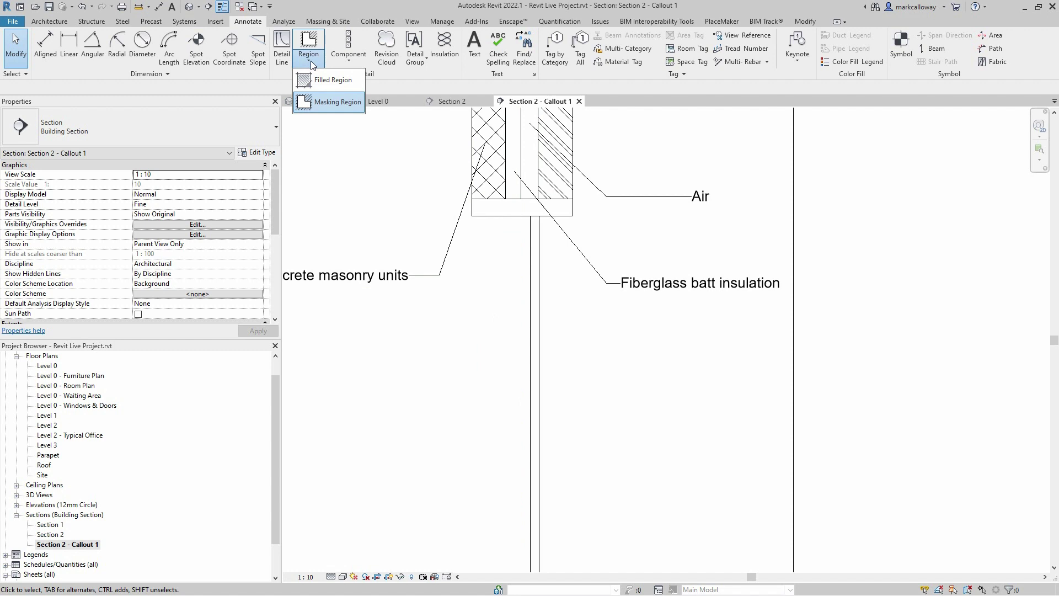
pyautogui.click(321, 85)
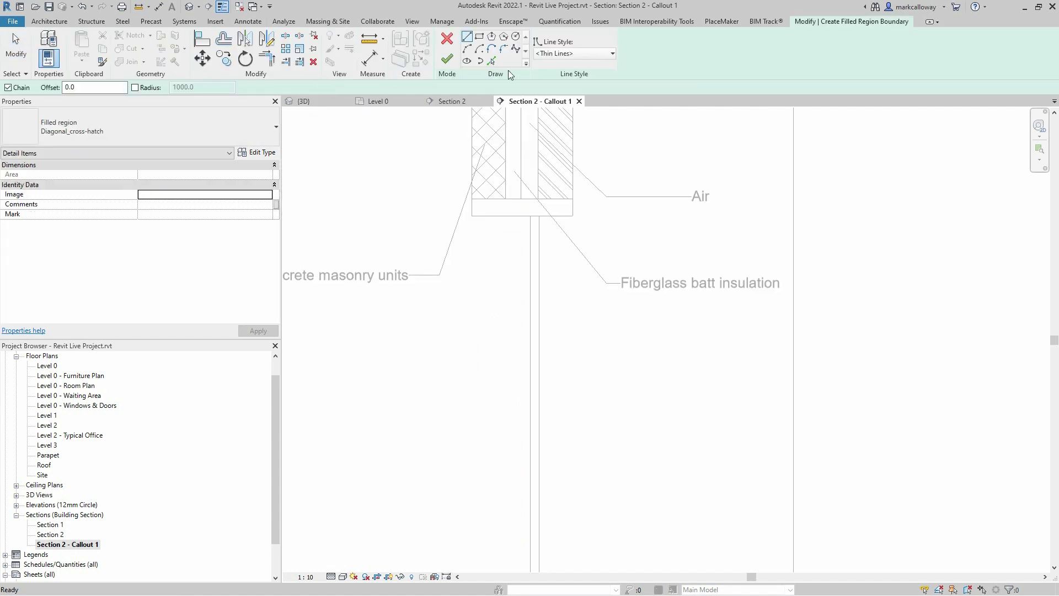
pyautogui.click(479, 37)
pyautogui.click(472, 199)
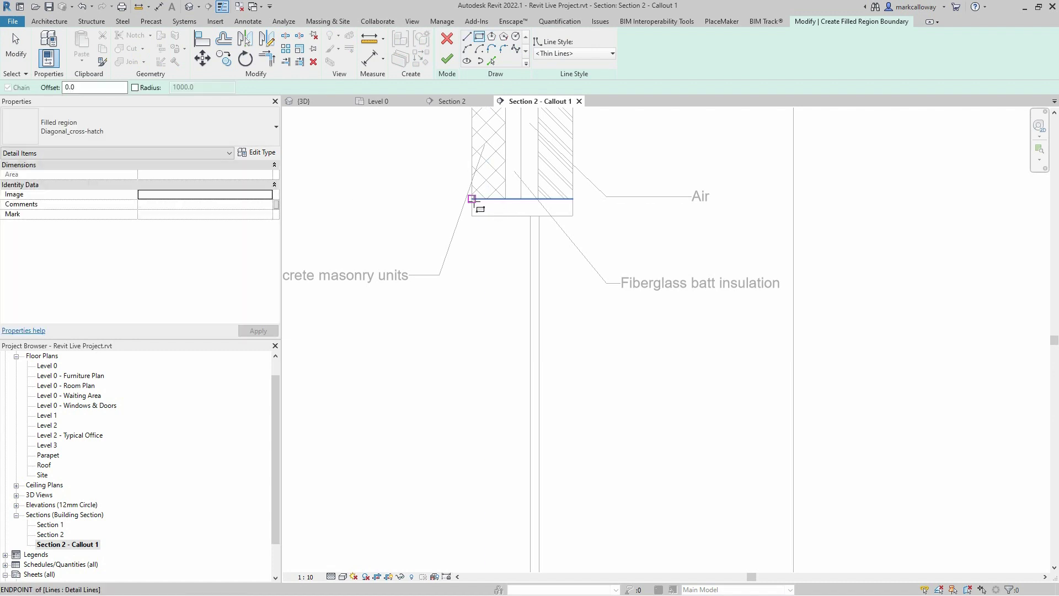
pyautogui.click(573, 216)
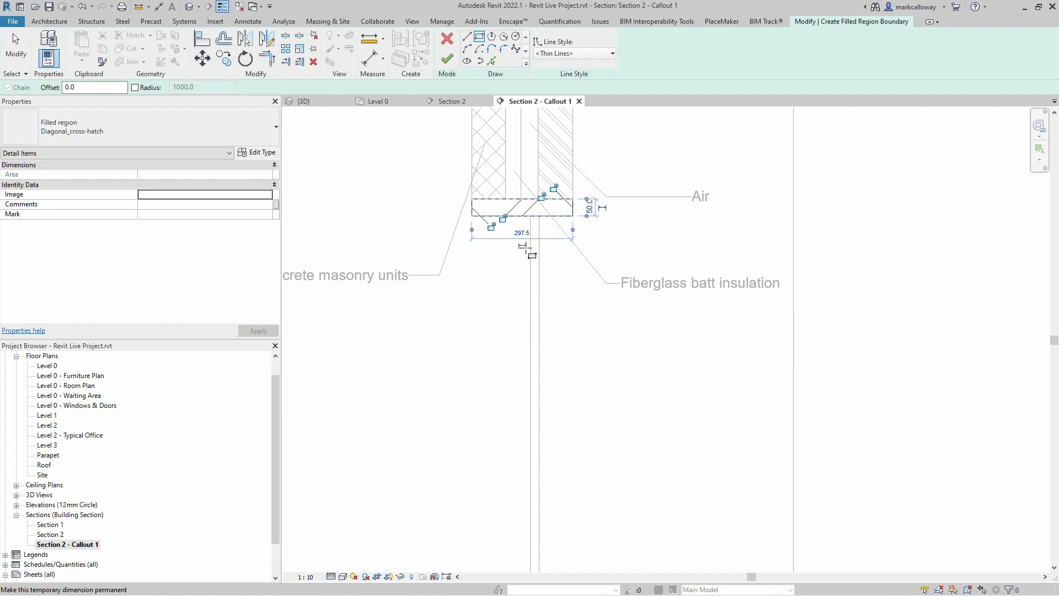
pyautogui.click(147, 124)
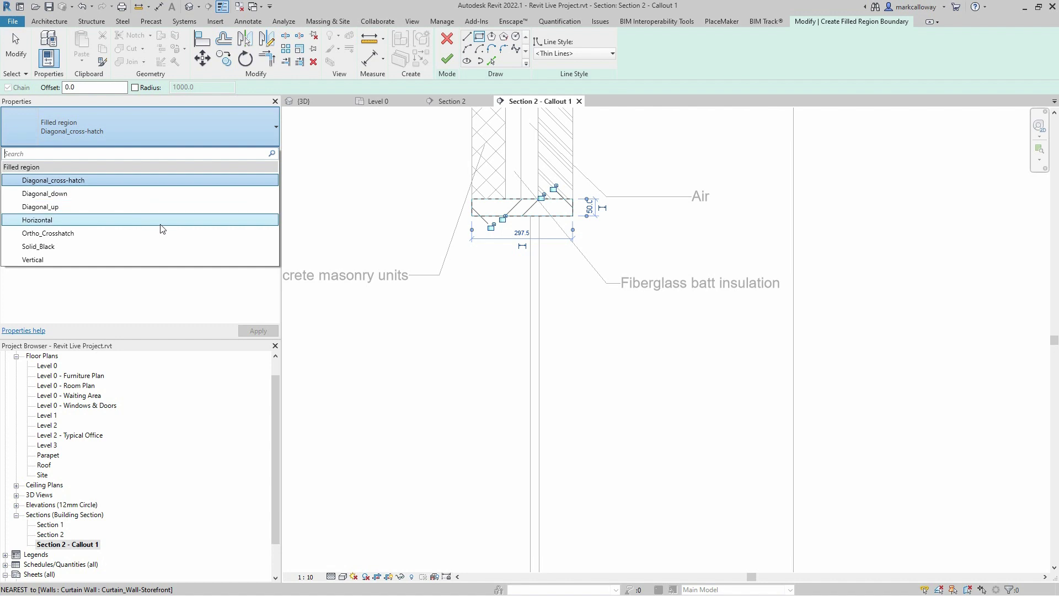
pyautogui.click(126, 181)
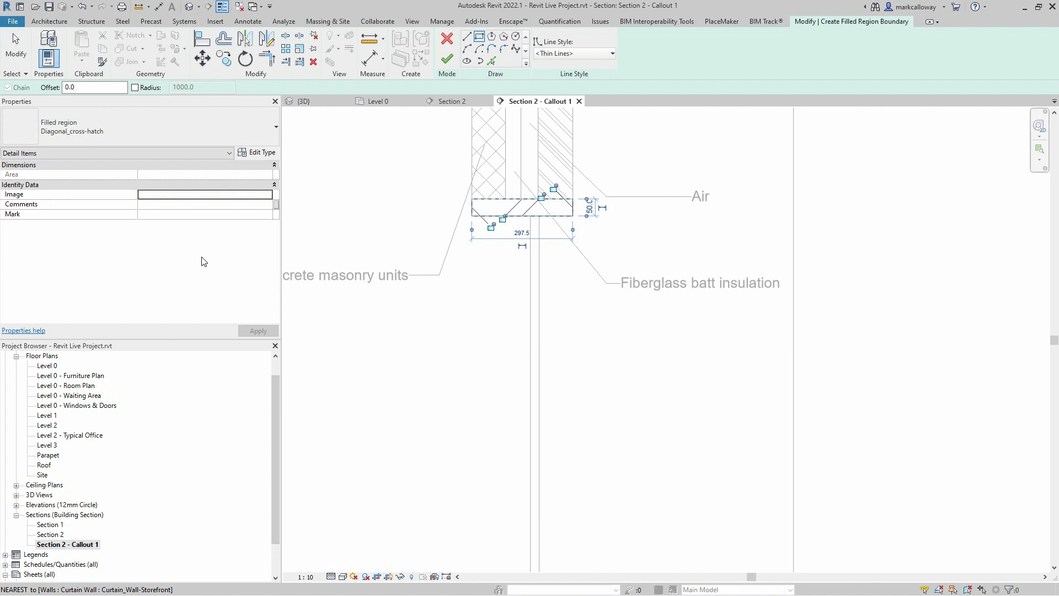
pyautogui.click(446, 58)
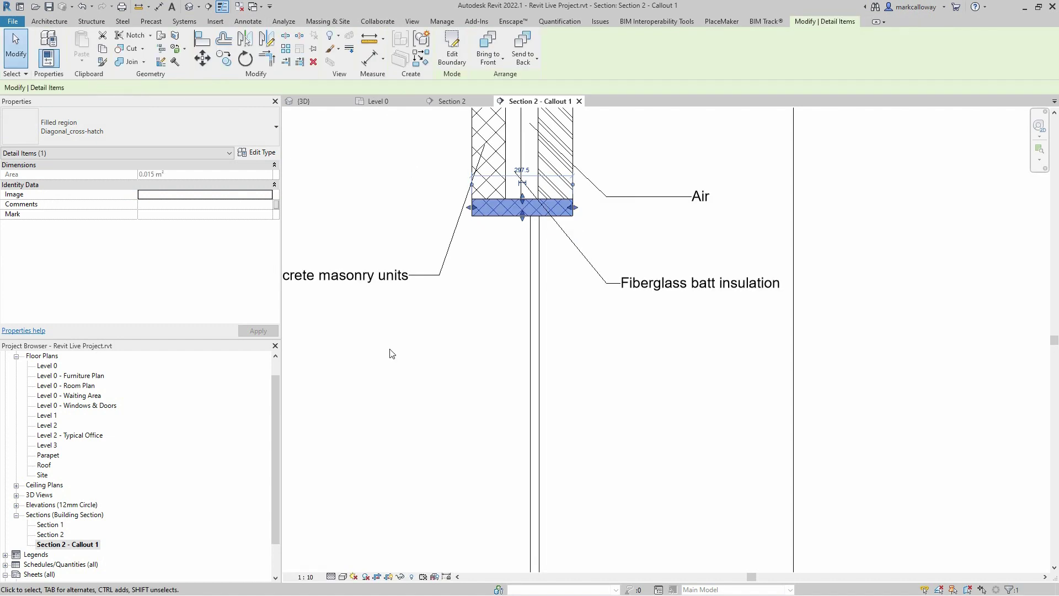
pyautogui.press('Escape')
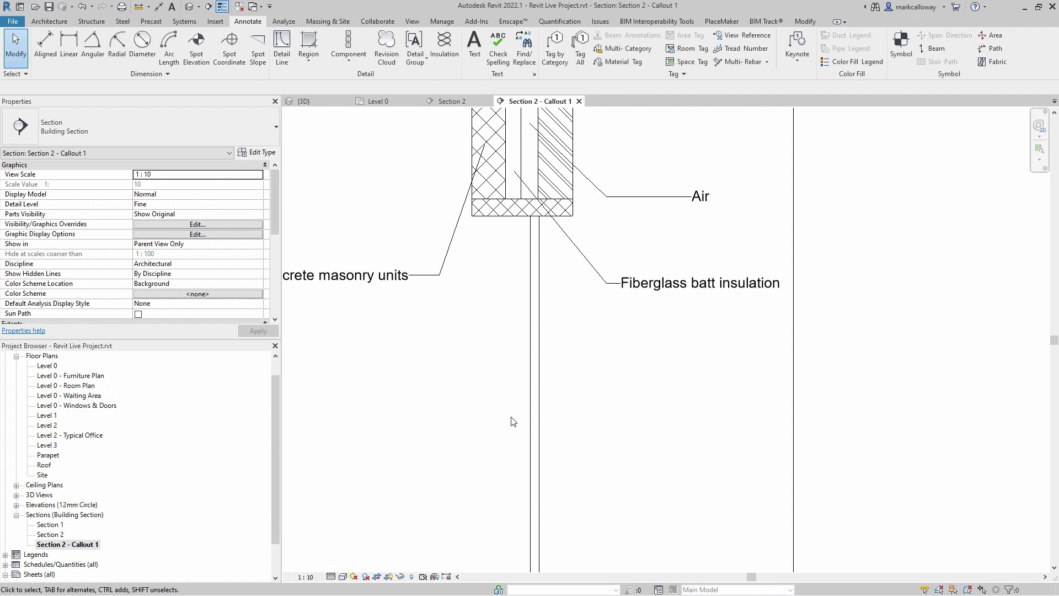
# Step: Create a 1:10 drafting view named Door Detail and expand the drafting views in the project browser
pyautogui.scroll(-4, 513, 422)
pyautogui.moveTo(491, 428); pyautogui.dragTo(470, 333, button='middle')
pyautogui.scroll(-1, 463, 335)
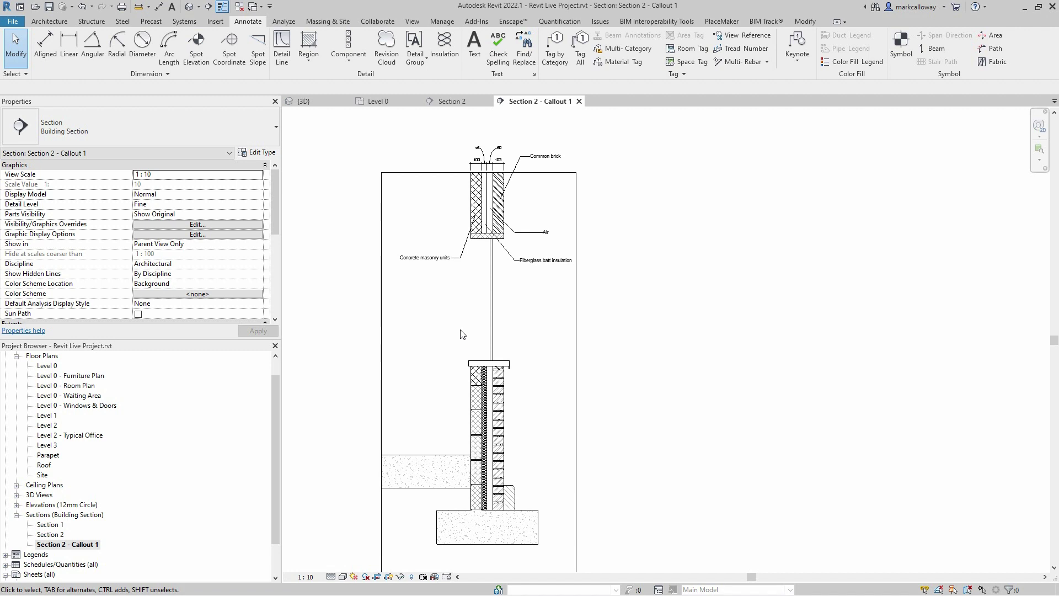
pyautogui.click(412, 21)
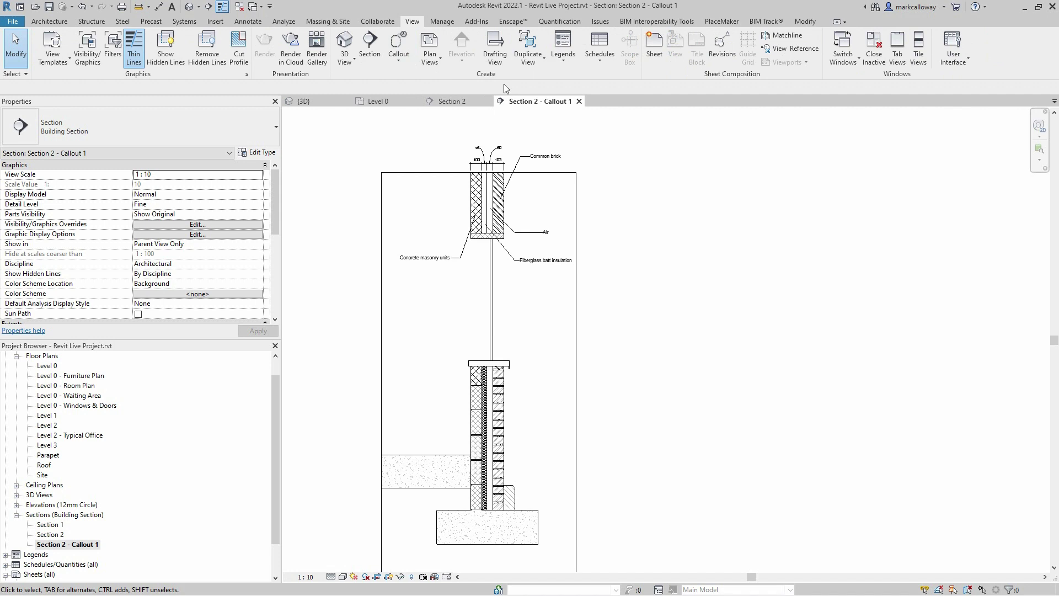
pyautogui.click(500, 60)
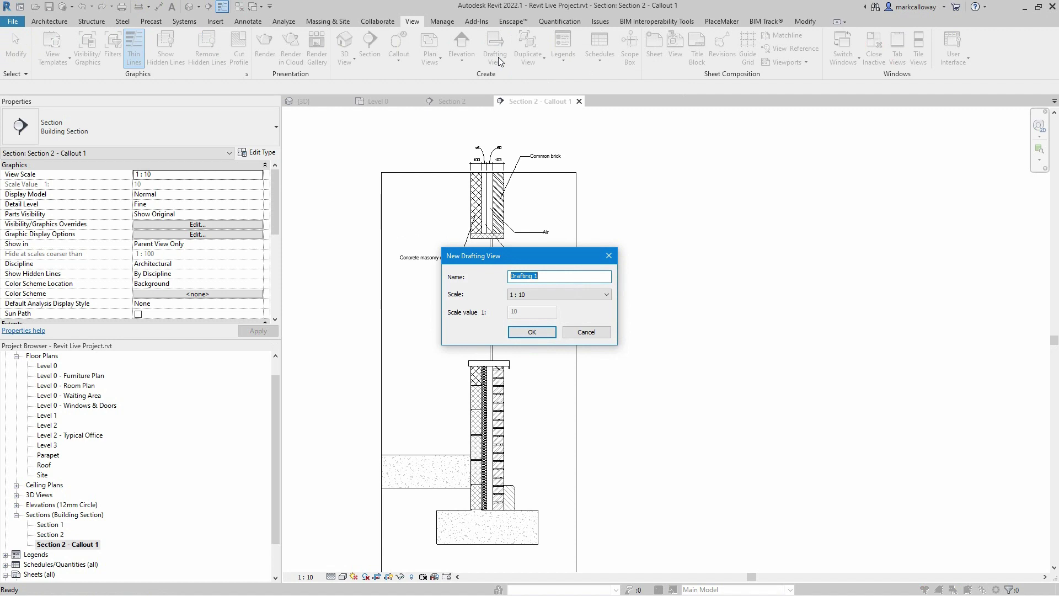
pyautogui.write('Door Detail')
pyautogui.click(518, 332)
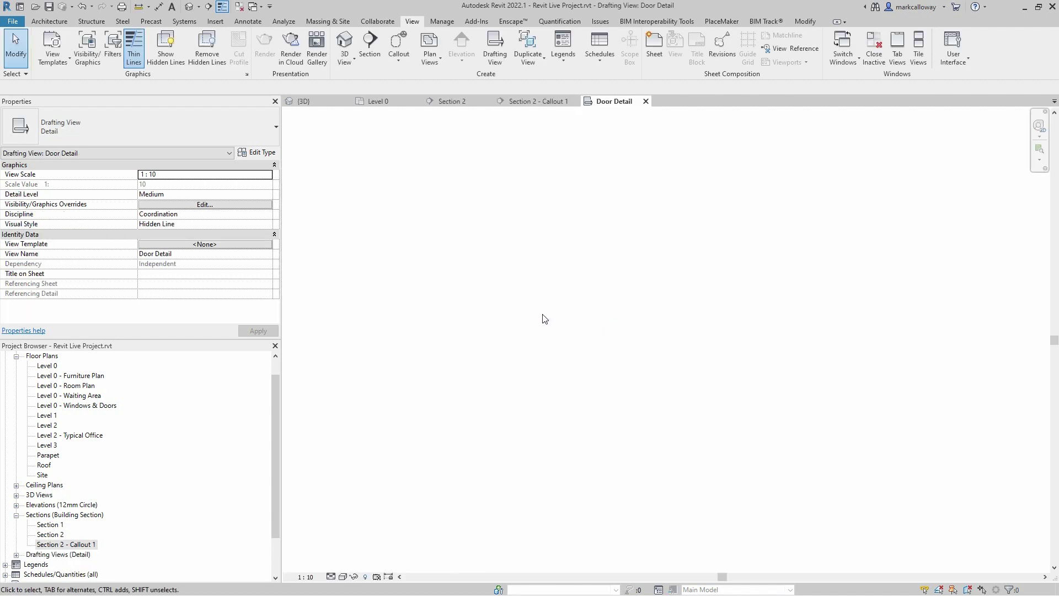
pyautogui.click(57, 556)
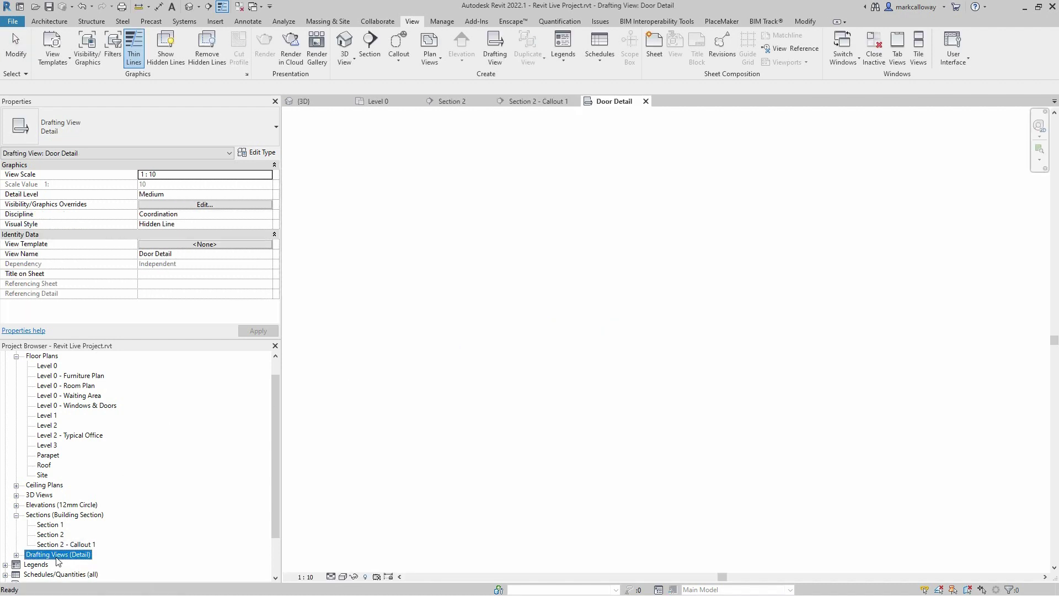
pyautogui.click(16, 555)
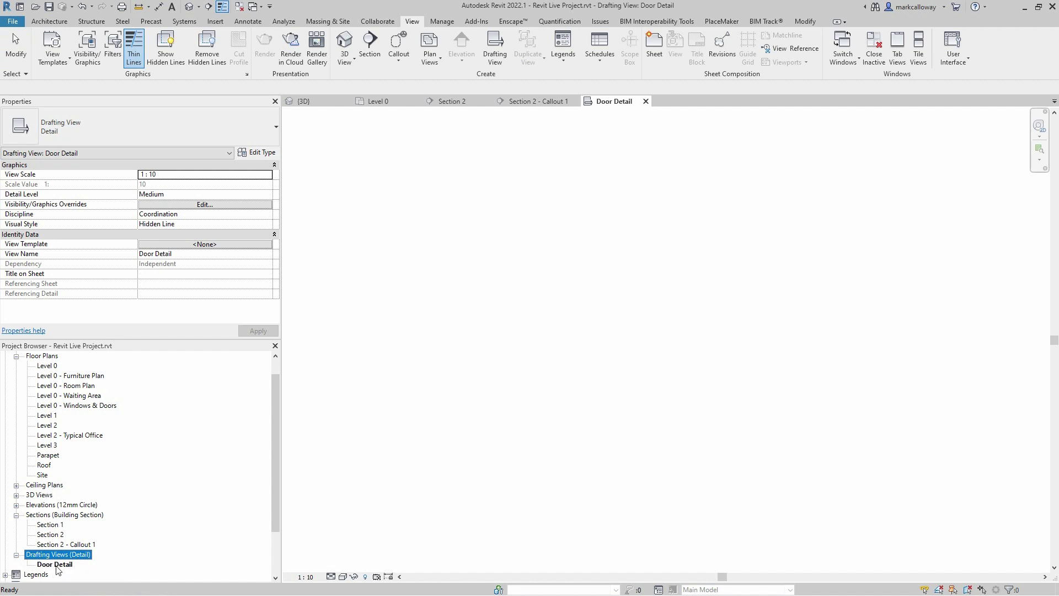
pyautogui.click(641, 298)
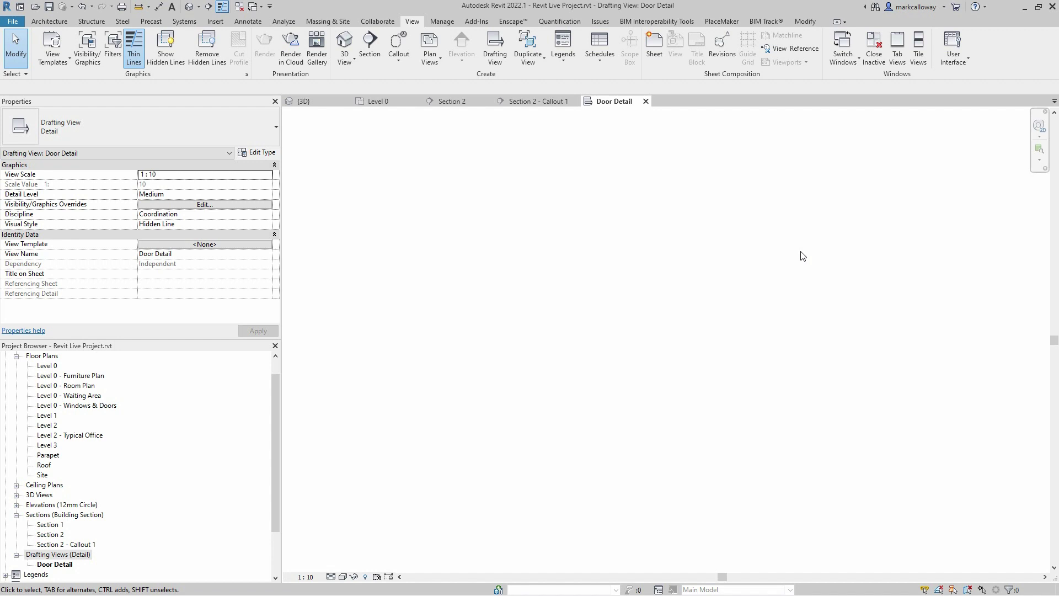
# Step: Import Doors_ExtDbl_Flush - Elevation - Interior.dwg from Revit Live Series' Session 7 folder into the Door Detail view with black and white colours
pyautogui.click(216, 21)
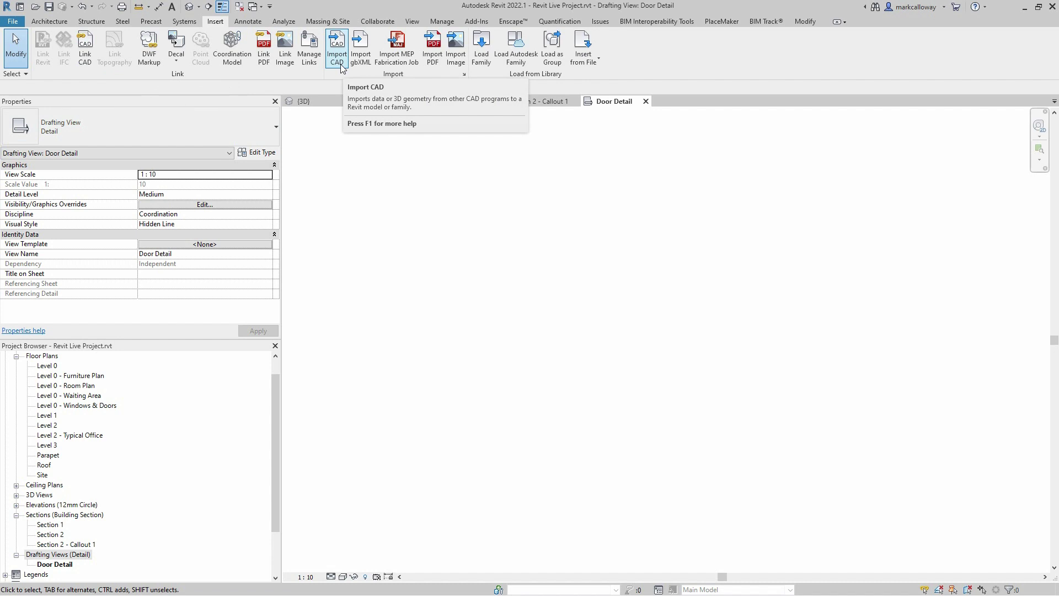
pyautogui.click(338, 49)
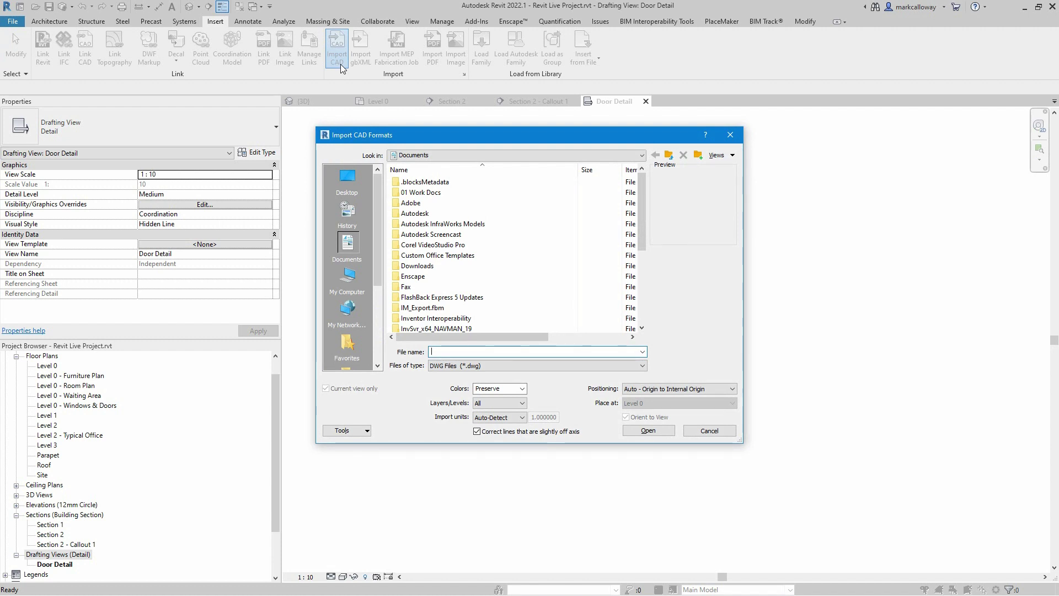
pyautogui.click(347, 176)
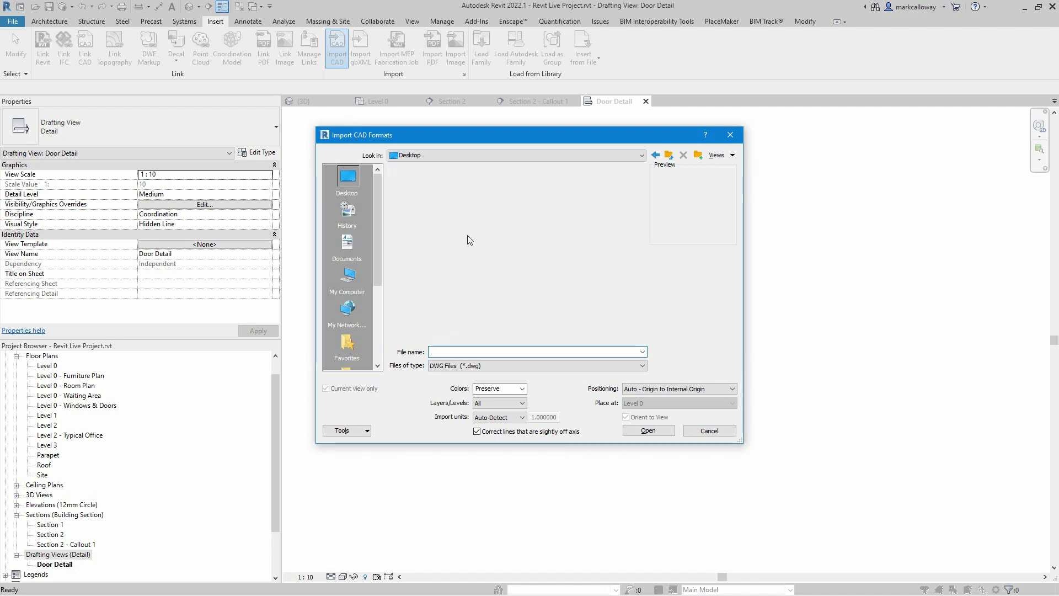
pyautogui.doubleClick(483, 287)
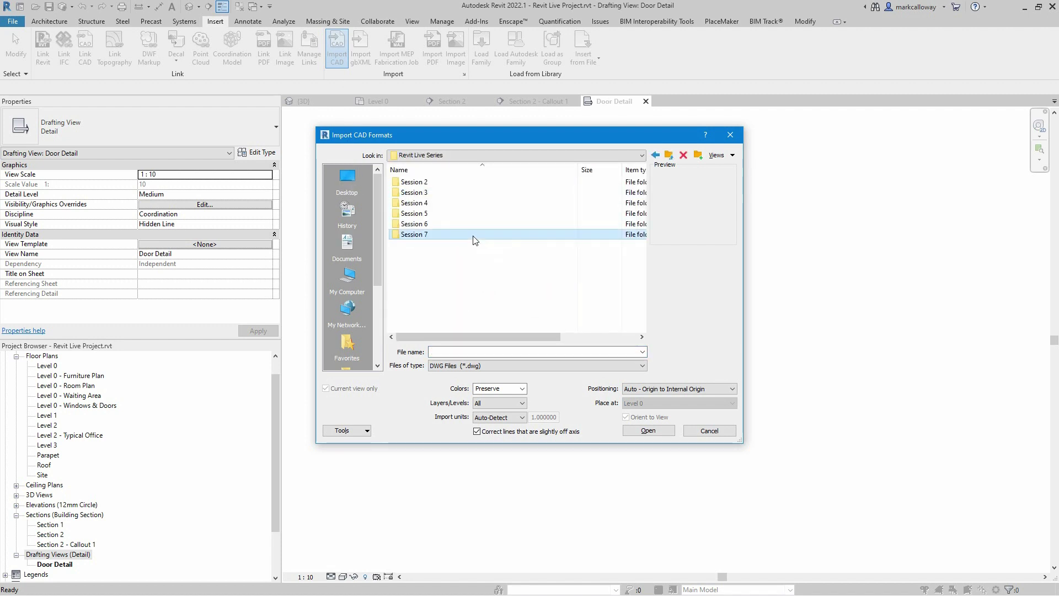
pyautogui.doubleClick(474, 236)
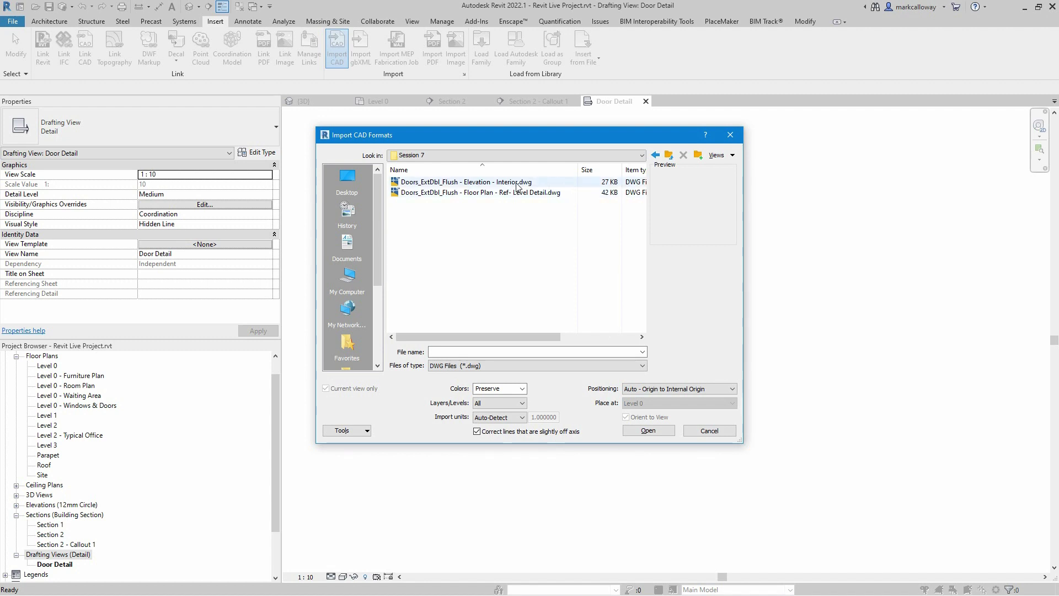
pyautogui.click(494, 182)
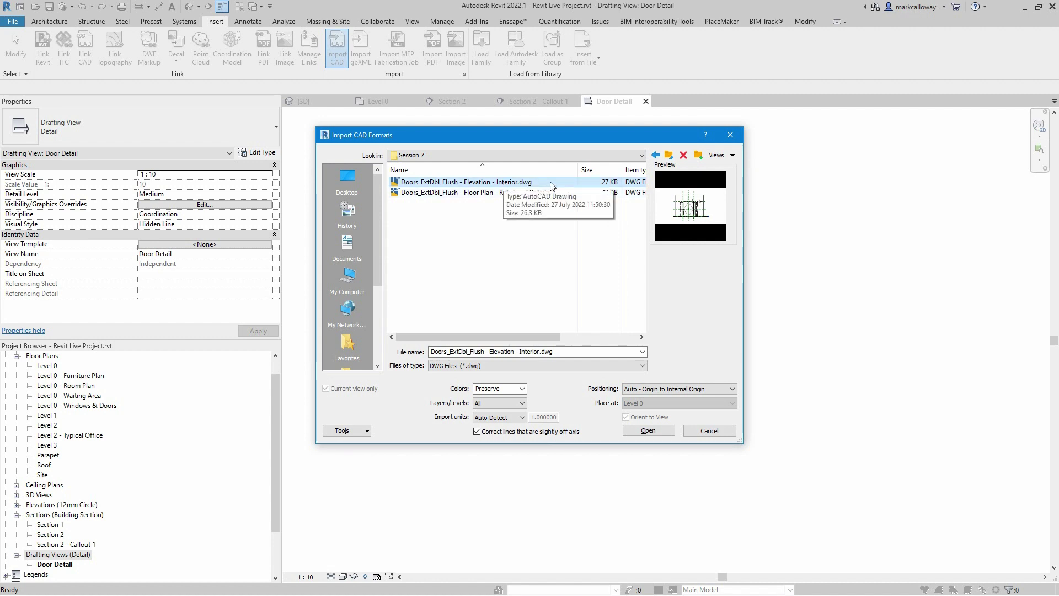
pyautogui.click(522, 389)
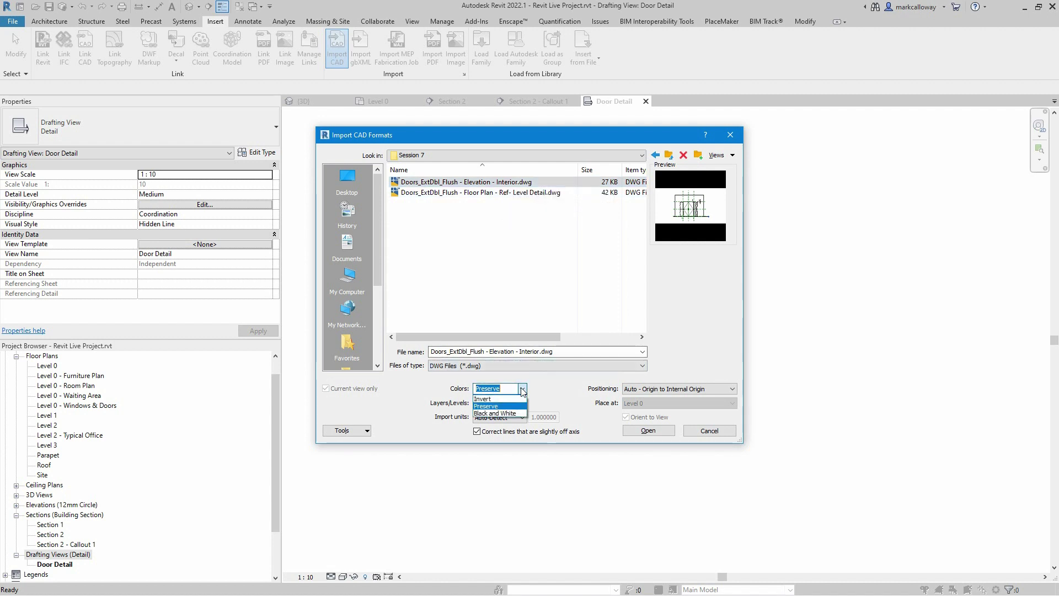
pyautogui.click(517, 414)
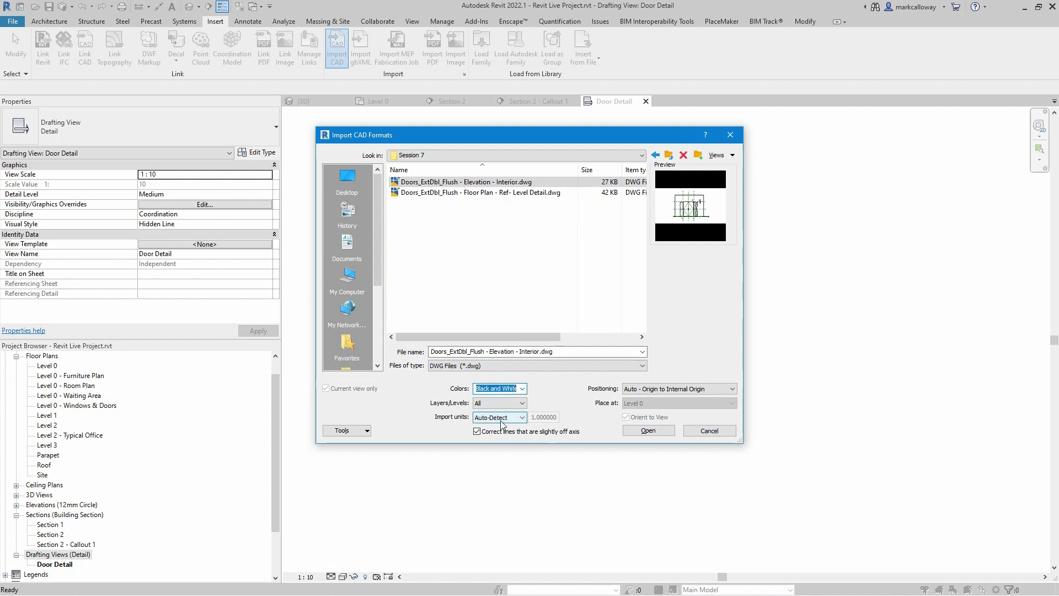
pyautogui.click(657, 432)
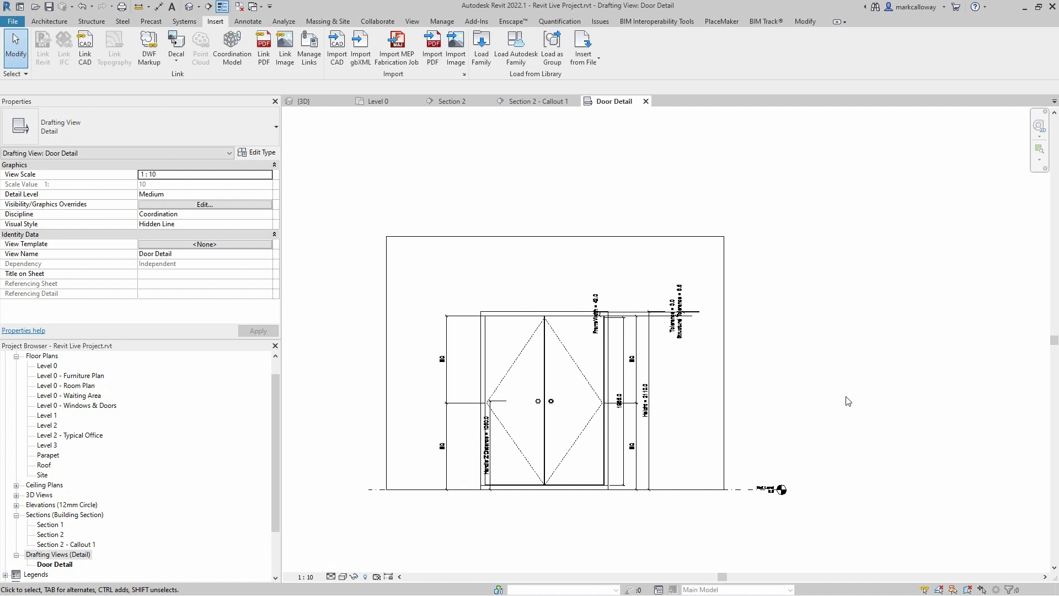
pyautogui.moveTo(846, 399); pyautogui.dragTo(891, 326, button='middle')
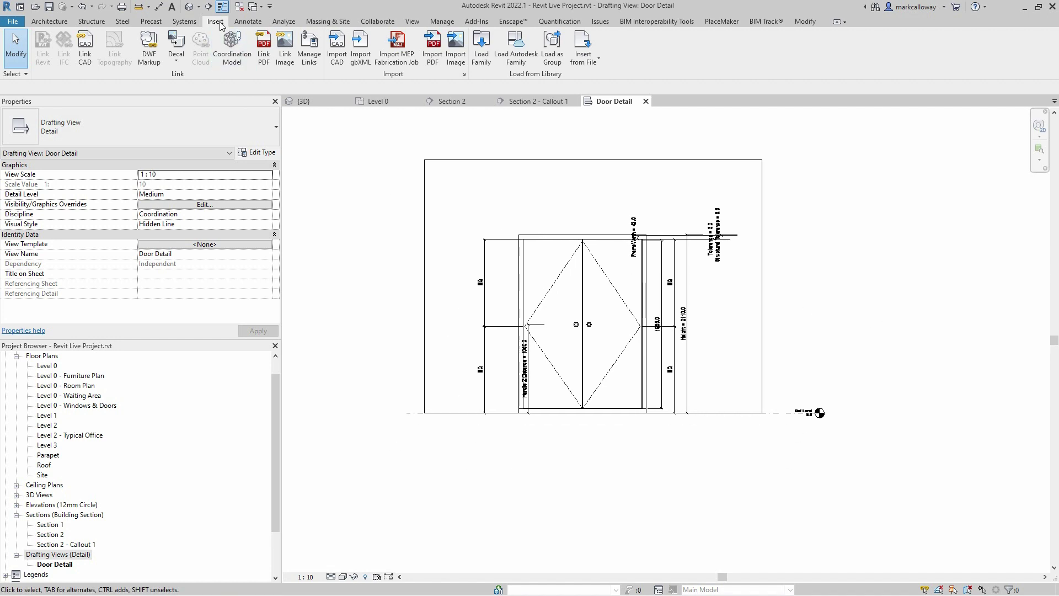
# Step: Import Doors_ExtDbl_Flush - Floor Plan - Ref- Level Detail.dwg into the Door Detail view with black and white colours and Auto - Origin to Internal Origin positioning
pyautogui.click(337, 47)
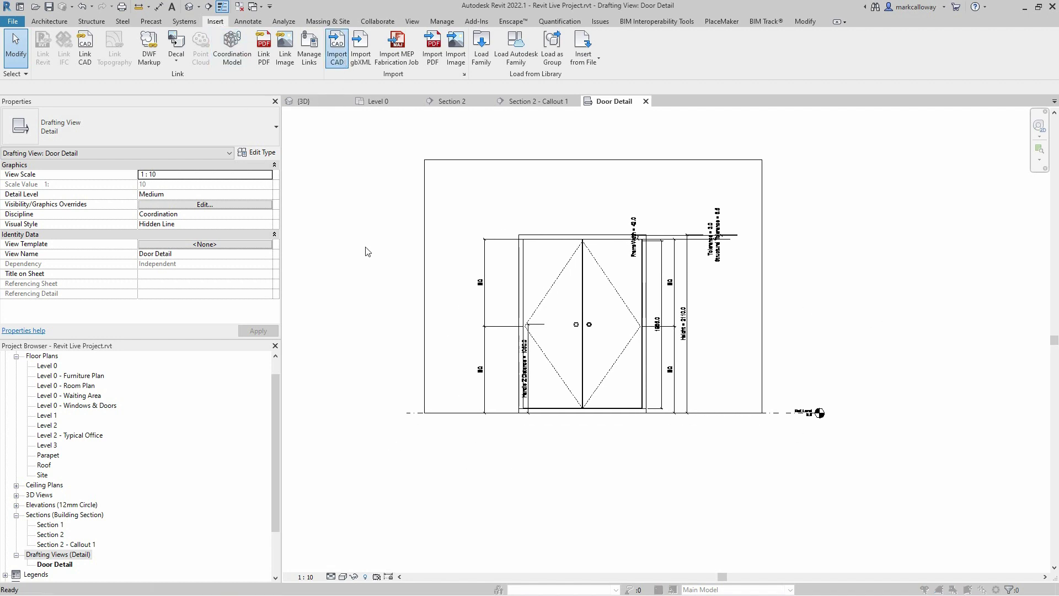
pyautogui.click(475, 192)
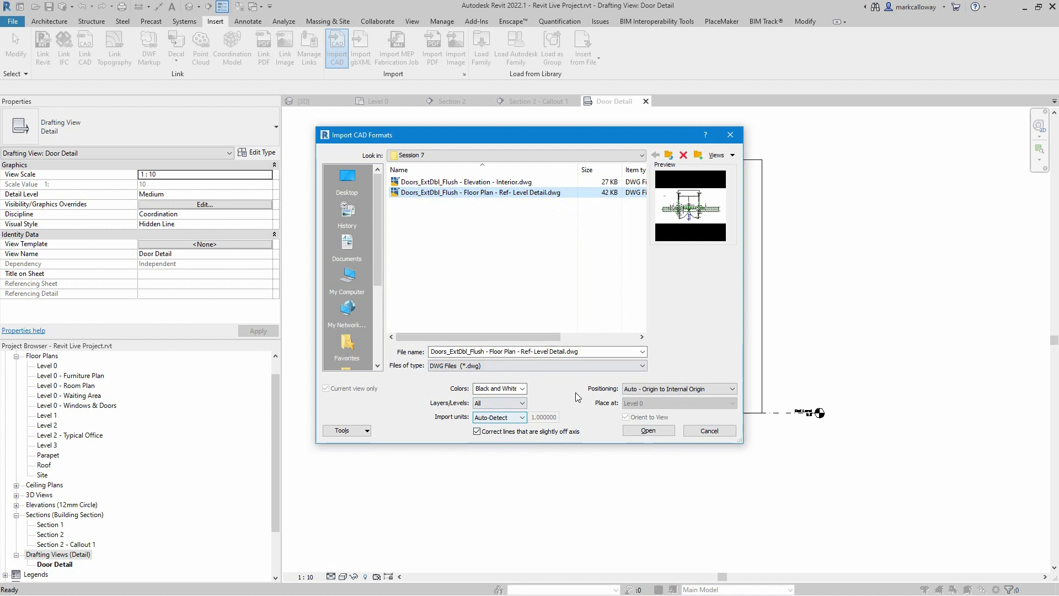
pyautogui.click(649, 431)
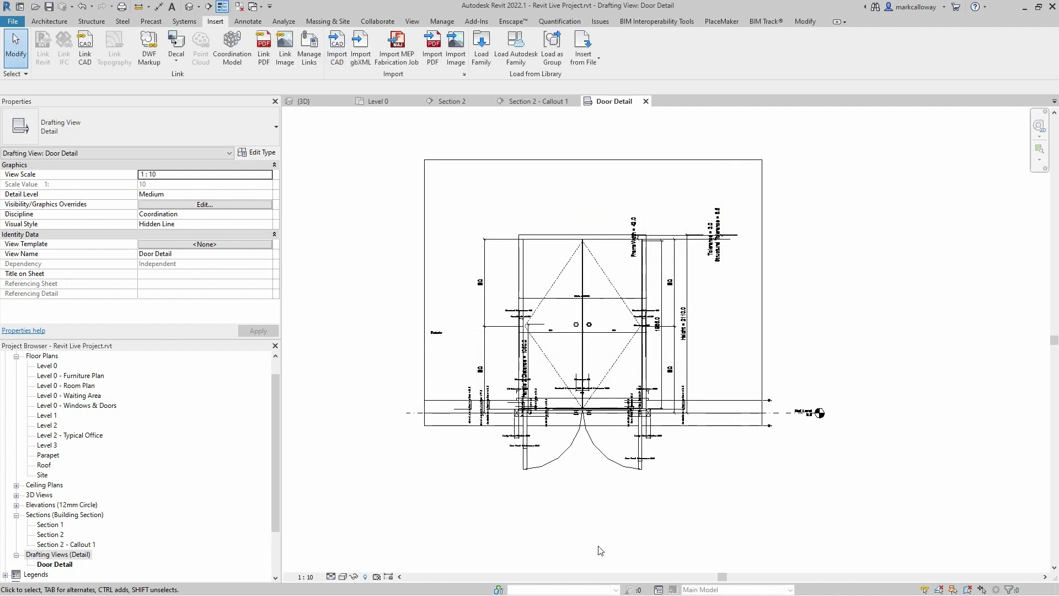
# Step: Unpin the imported floor plan drawing and move it about 1900 mm straight down, clear of the door elevation
pyautogui.moveTo(559, 471); pyautogui.dragTo(539, 371, button='middle')
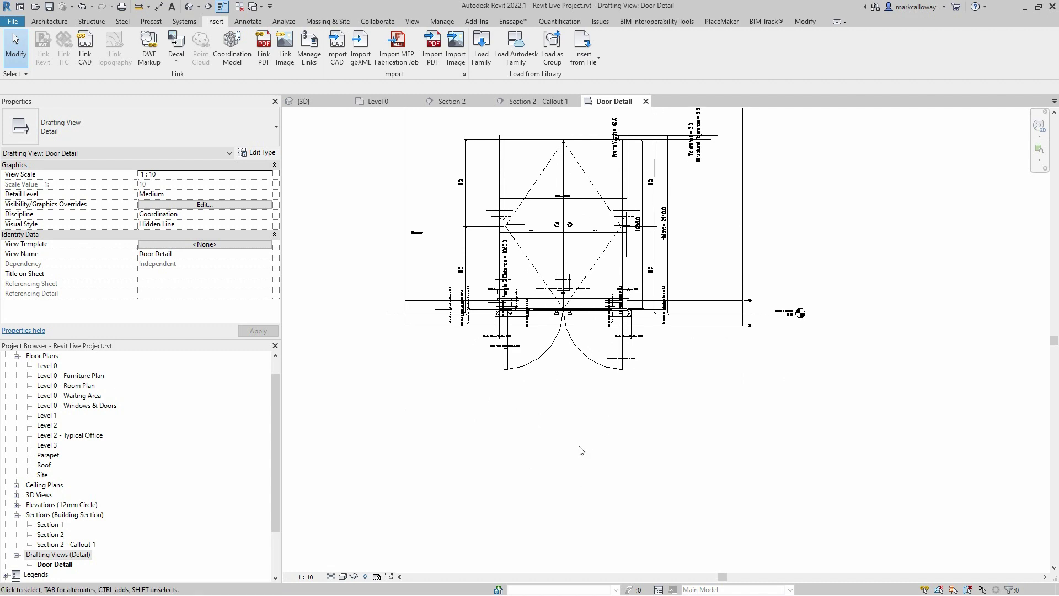
pyautogui.click(546, 368)
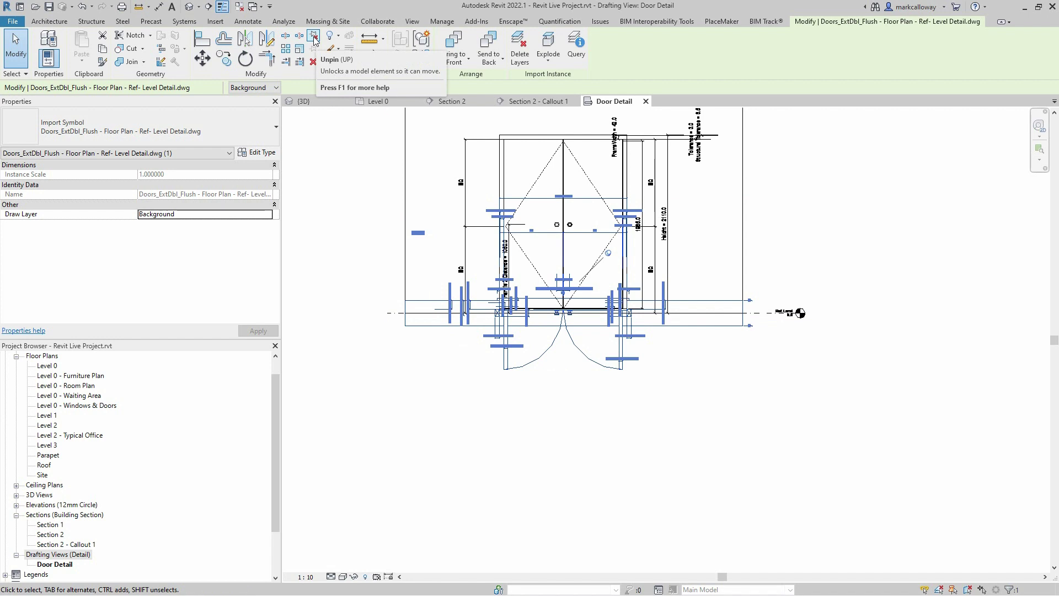
pyautogui.click(314, 40)
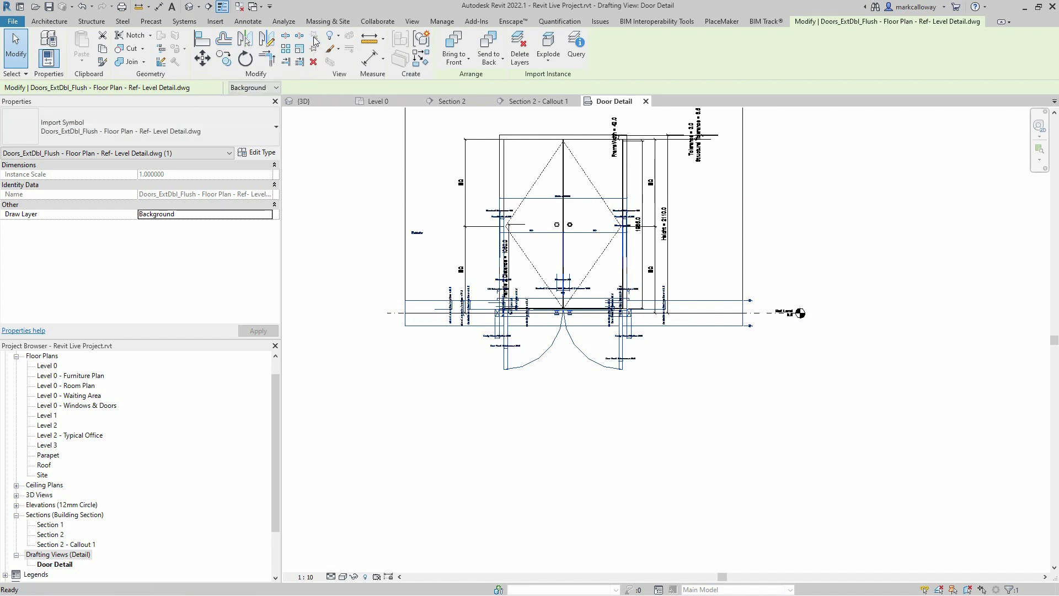
pyautogui.click(201, 61)
pyautogui.click(563, 298)
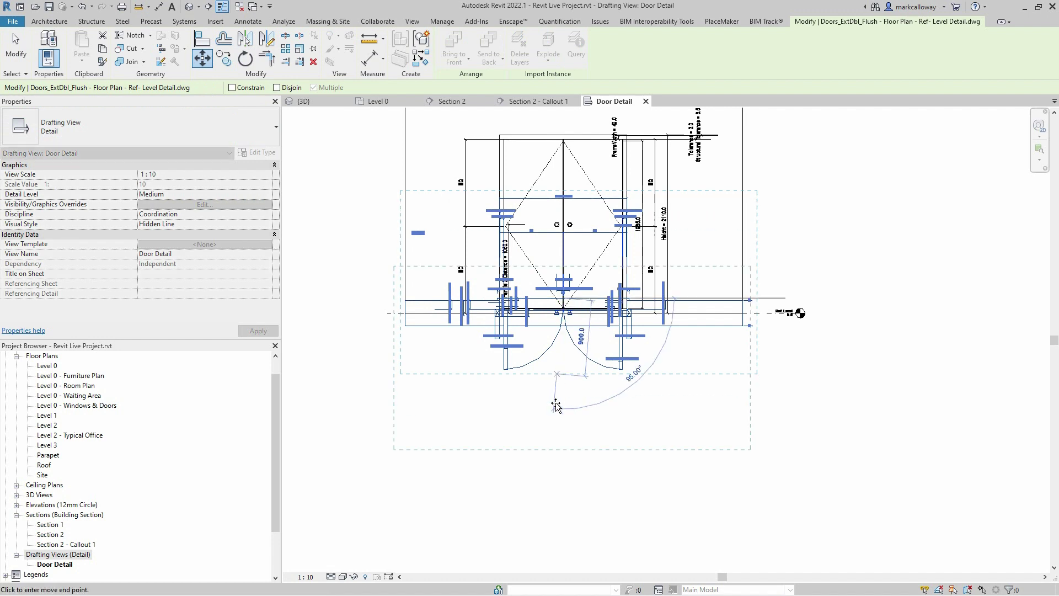
pyautogui.click(562, 462)
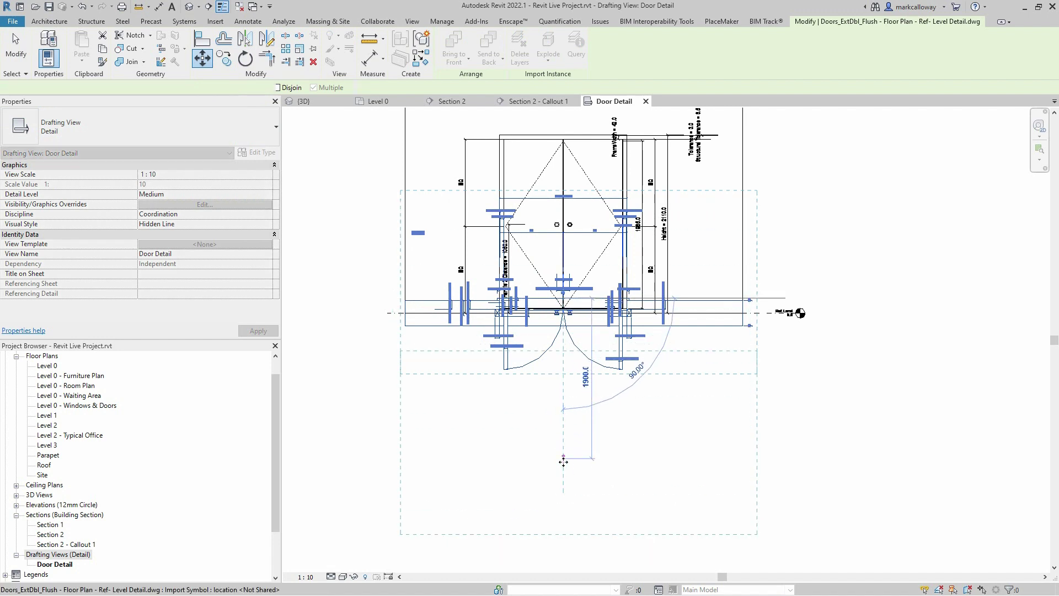
pyautogui.click(872, 418)
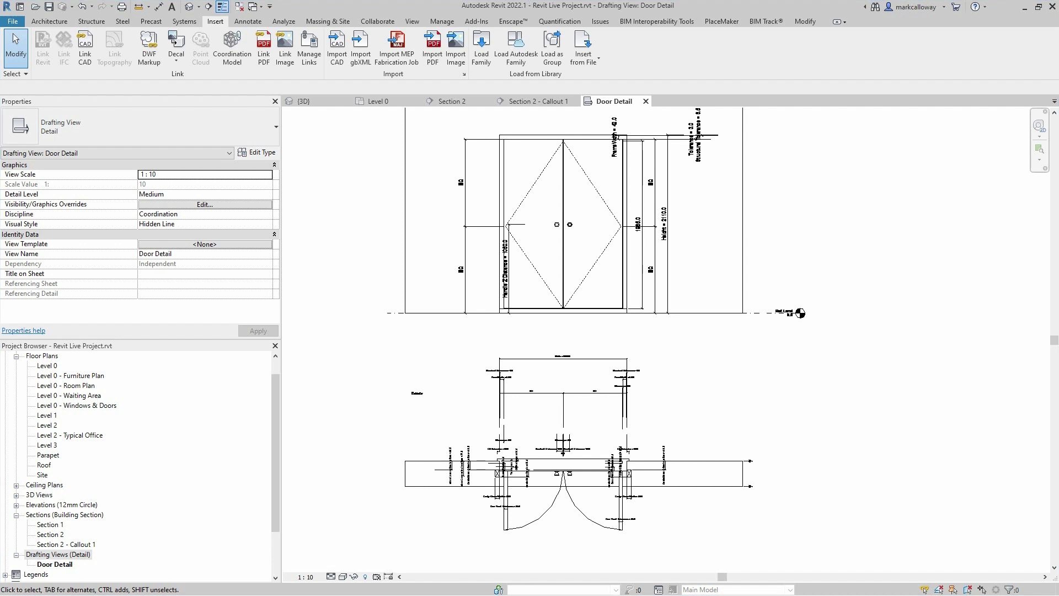
# Step: Switch to Door Notes.txt in Notepad, copy its entire text and close the file
pyautogui.scroll(-2, 772, 389)
pyautogui.moveTo(780, 386)
pyautogui.mouseDown(button='middle')
pyautogui.moveTo(761, 398)
pyautogui.moveTo(616, 384)
pyautogui.mouseUp(button='middle')
pyautogui.click(248, 21)
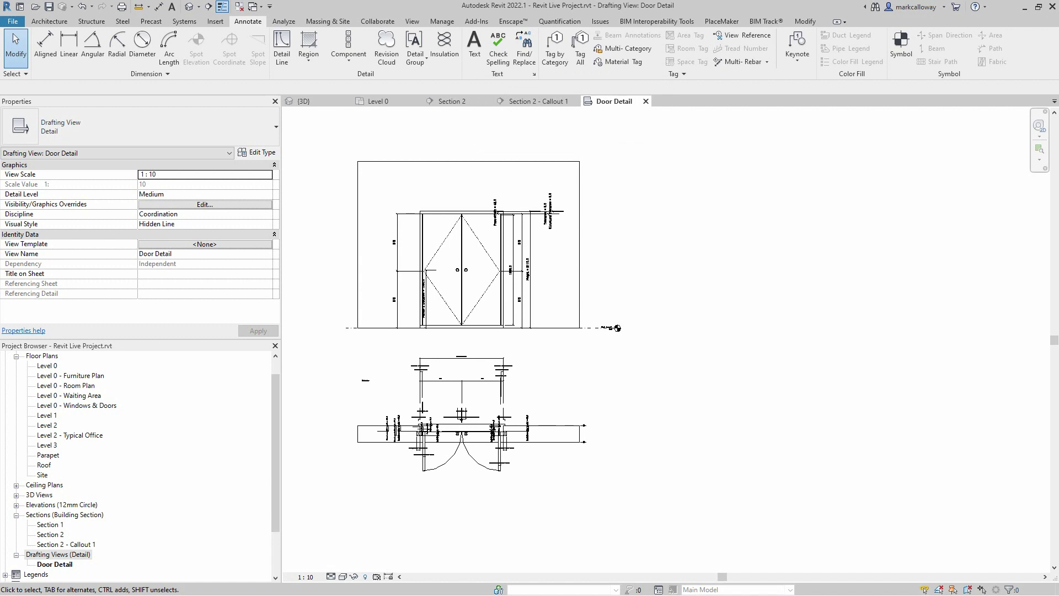
pyautogui.hotkey('alt', 'Tab')
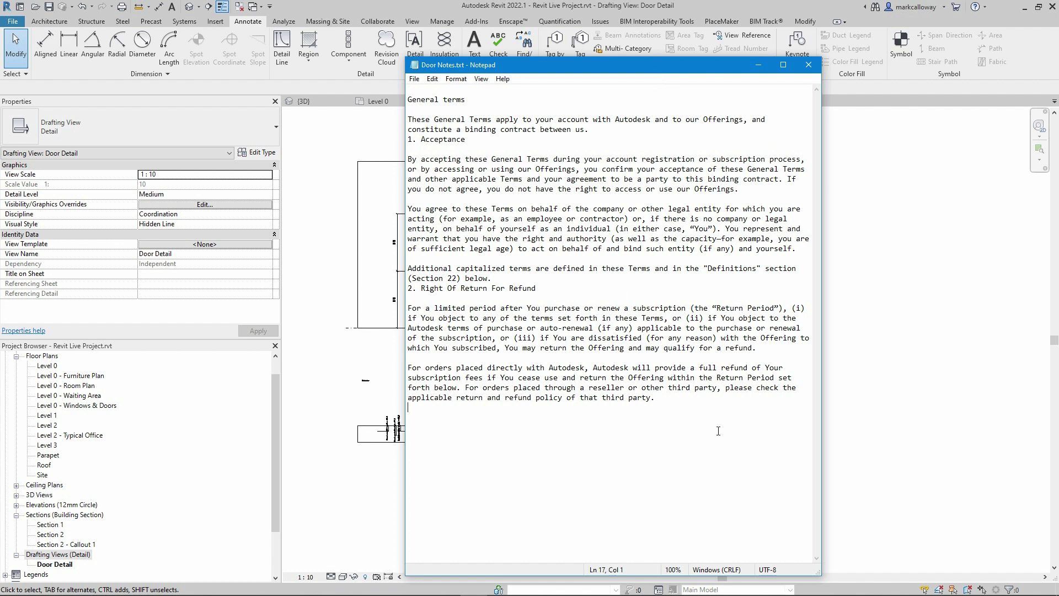
pyautogui.hotkey('ctrl', 'a')
pyautogui.rightClick(453, 129)
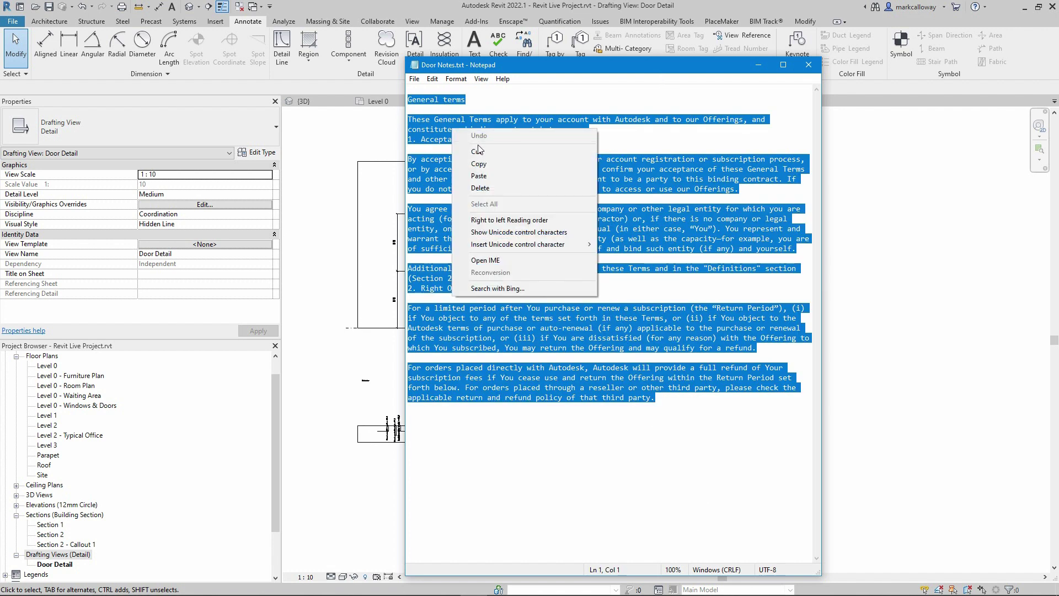
pyautogui.click(474, 163)
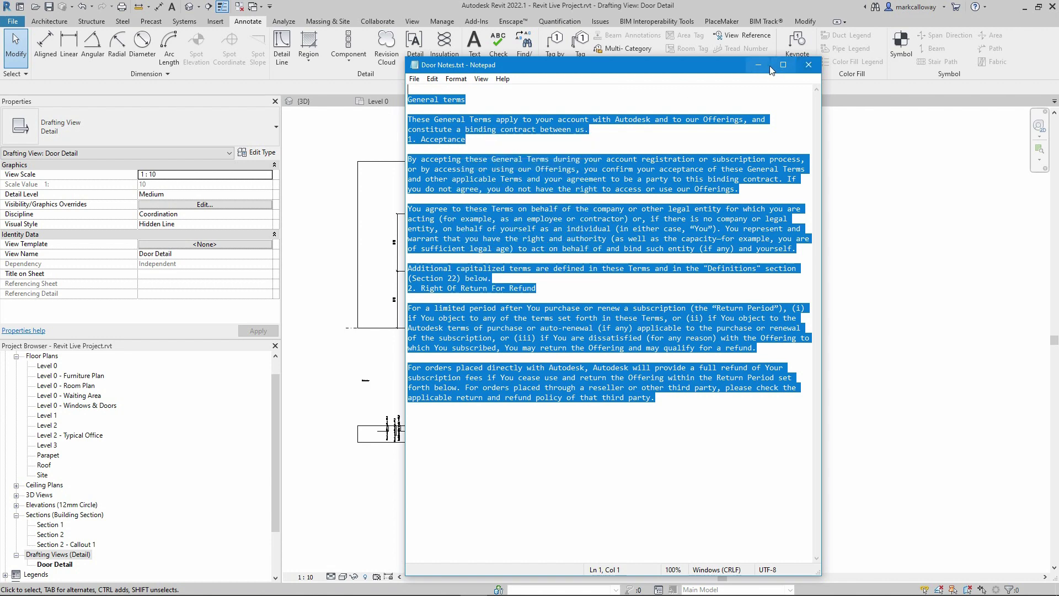
pyautogui.click(805, 66)
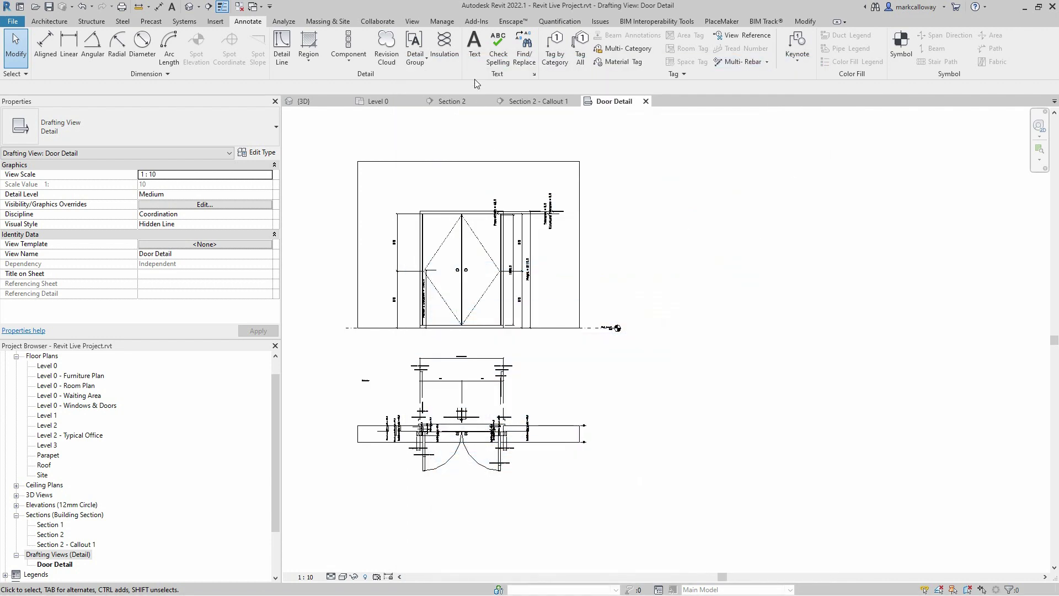
# Step: Duplicate the 3.5mm Arial text type as 4mm Arial and set its text size to 4 mm
pyautogui.click(474, 47)
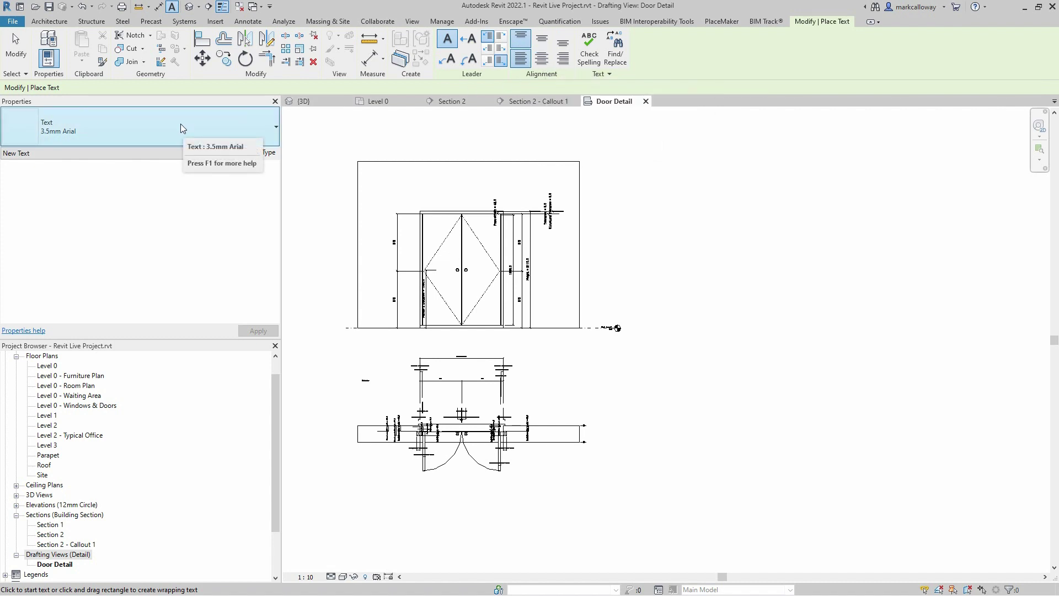
pyautogui.click(181, 125)
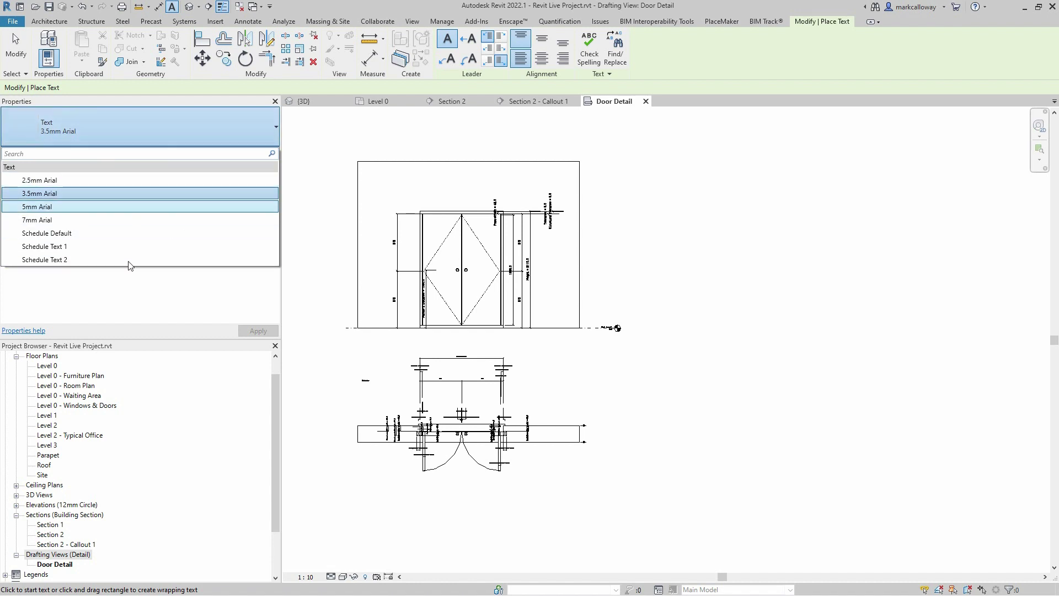
pyautogui.click(129, 126)
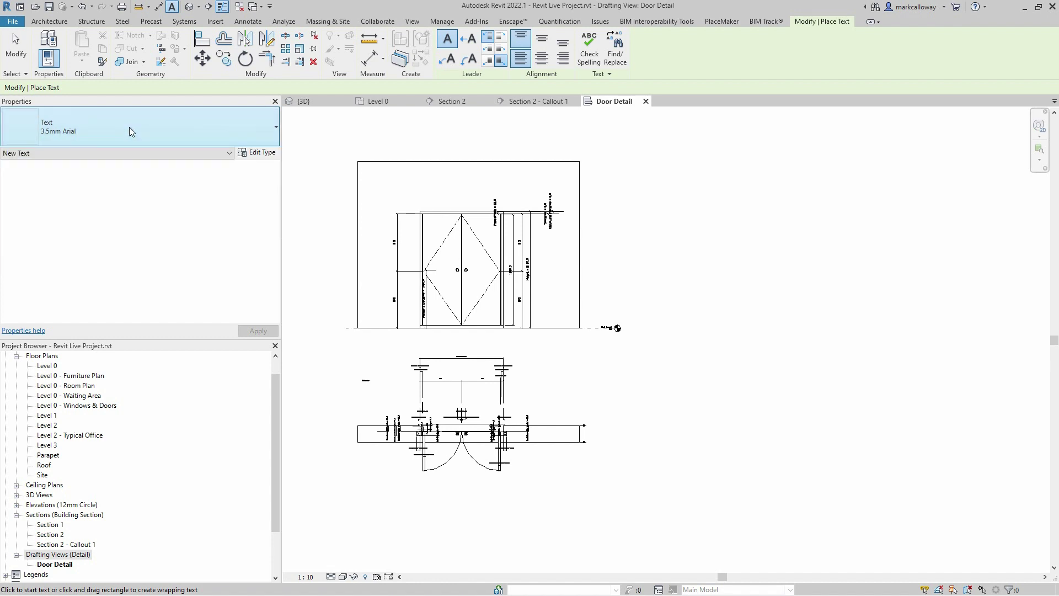
pyautogui.click(267, 155)
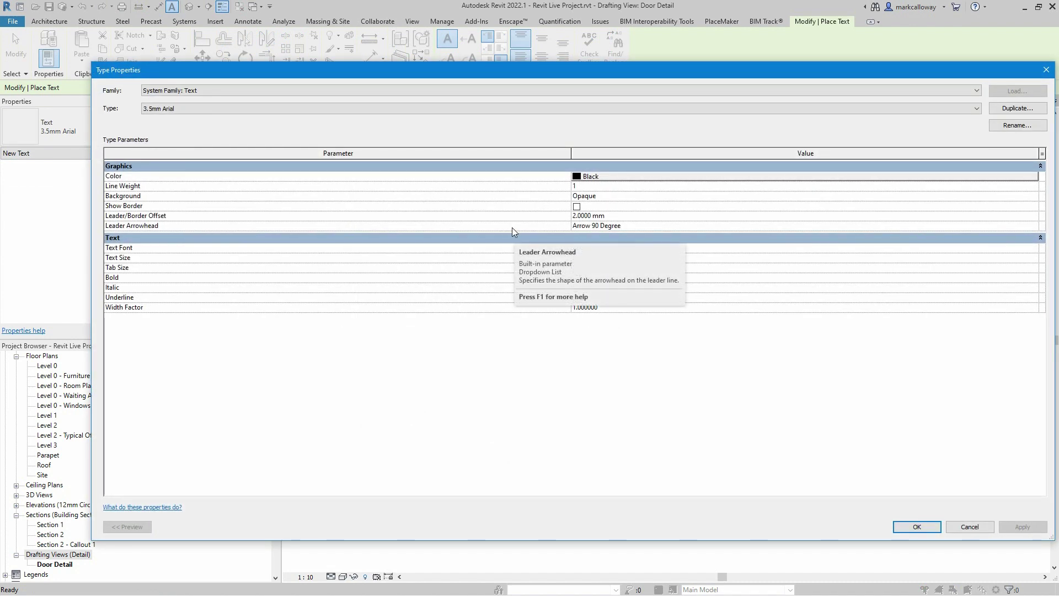
pyautogui.click(996, 108)
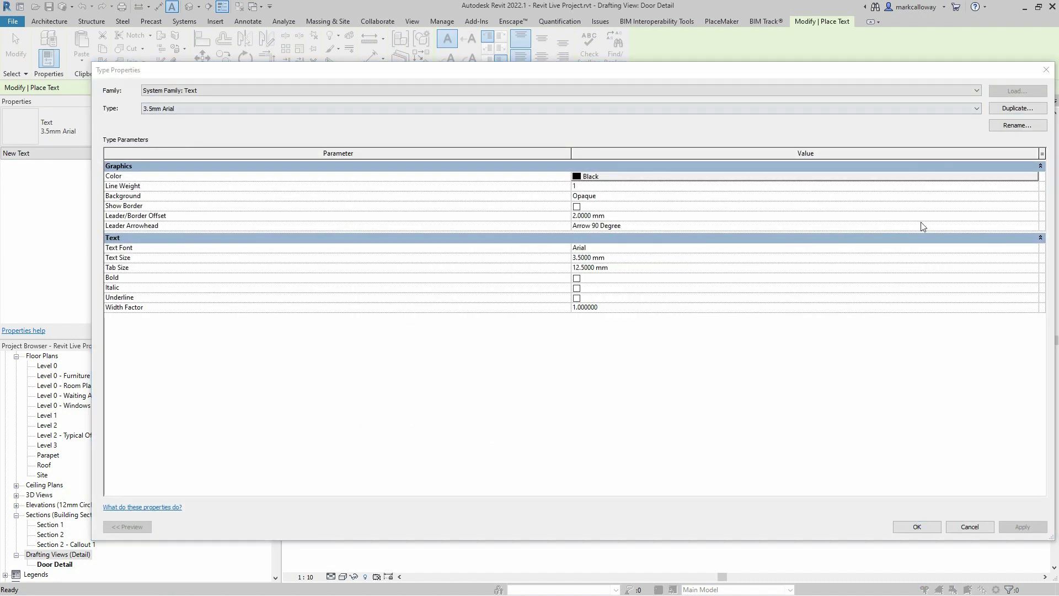
pyautogui.click(456, 288)
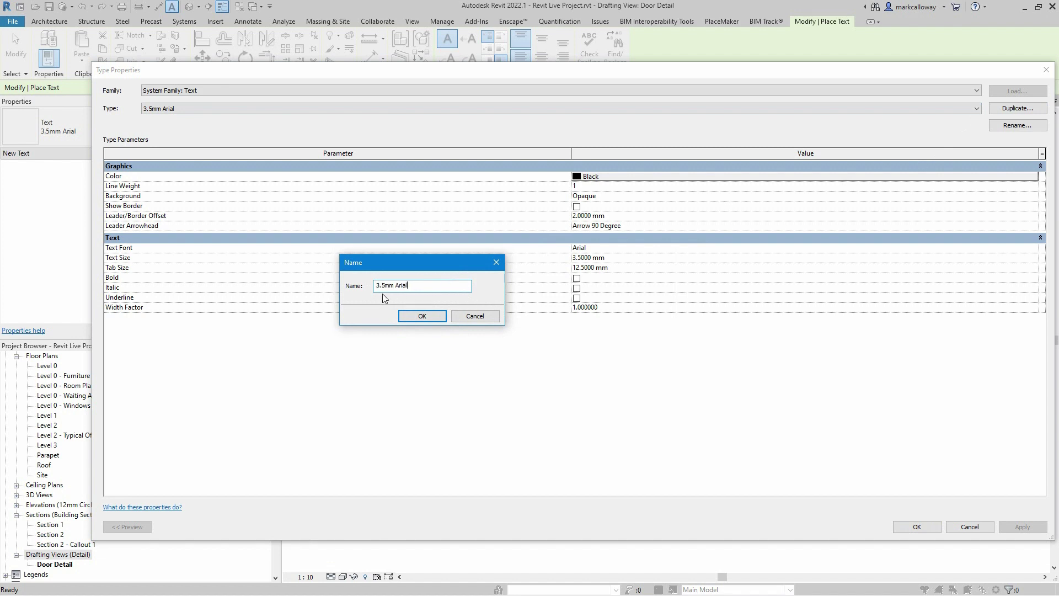
pyautogui.moveTo(386, 285); pyautogui.dragTo(376, 286)
pyautogui.write('4')
pyautogui.click(422, 317)
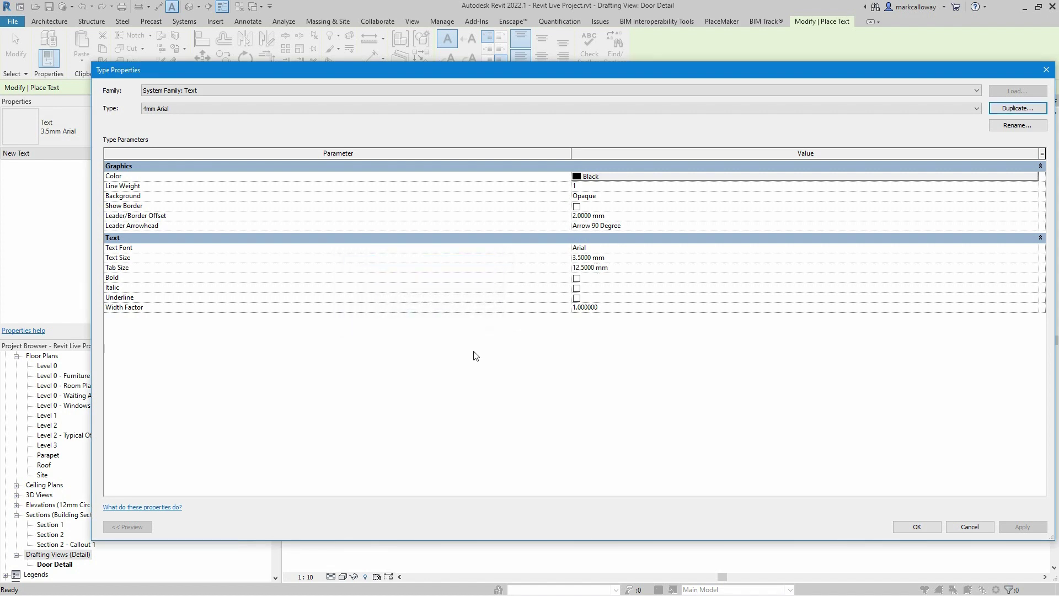
pyautogui.click(623, 258)
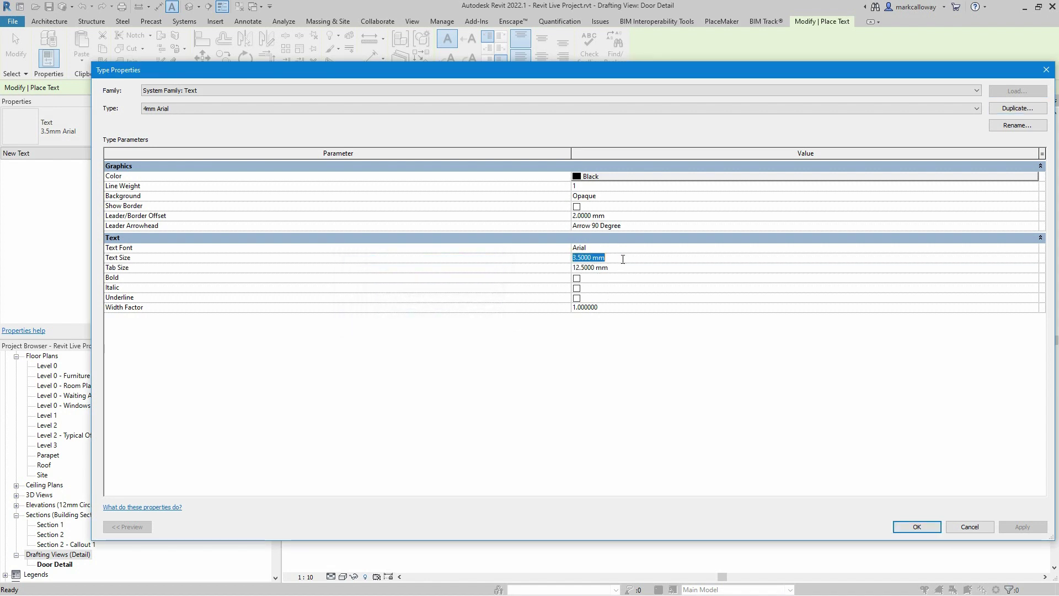
pyautogui.write('4')
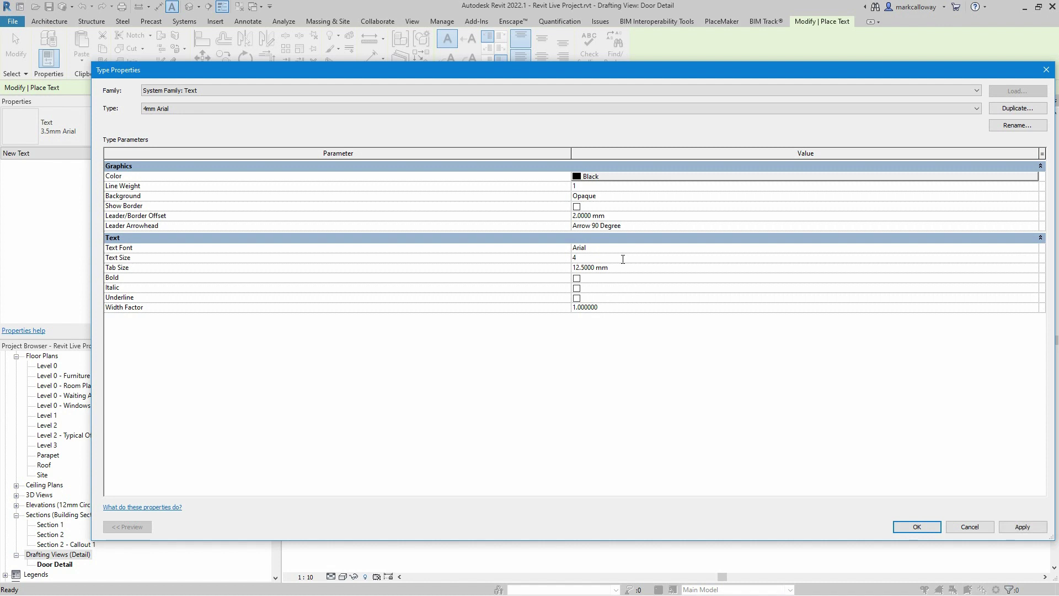
pyautogui.click(918, 527)
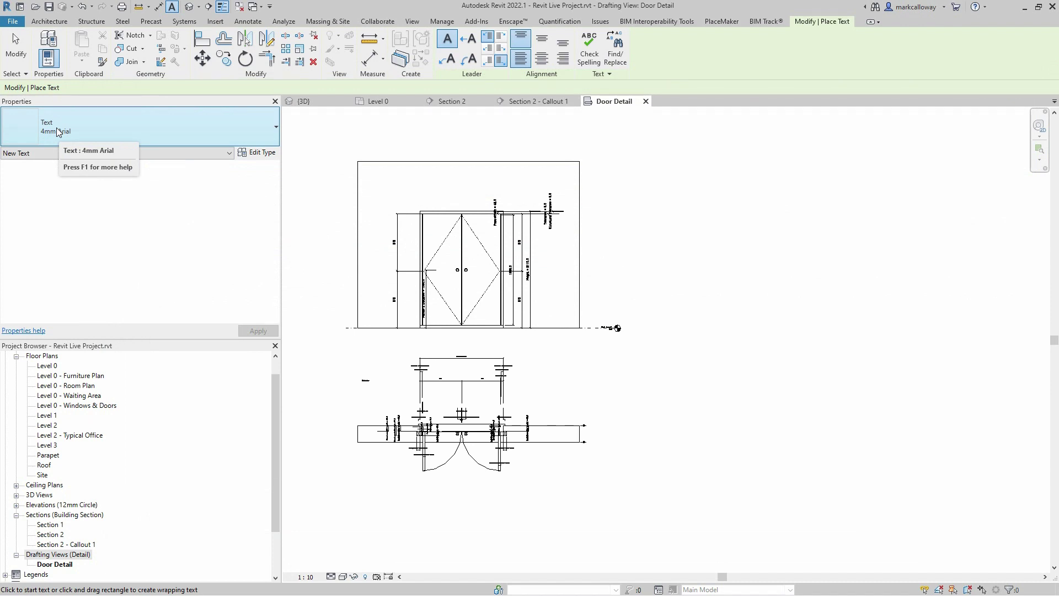
# Step: Place a 4mm Arial text note beside the door elevation and paste the copied door notes into it
pyautogui.click(708, 178)
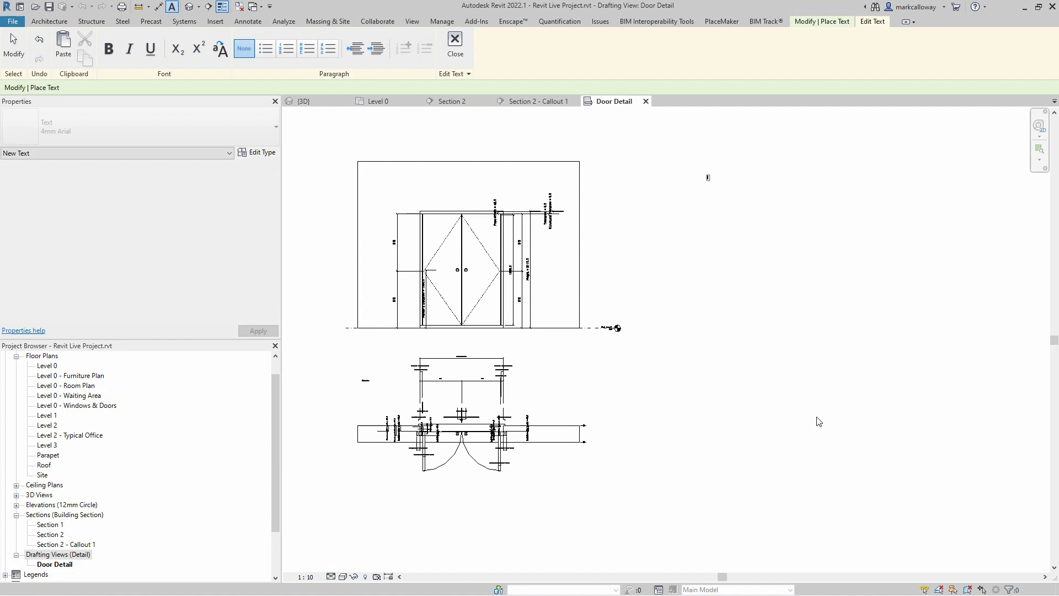
pyautogui.hotkey('ctrl', 'v')
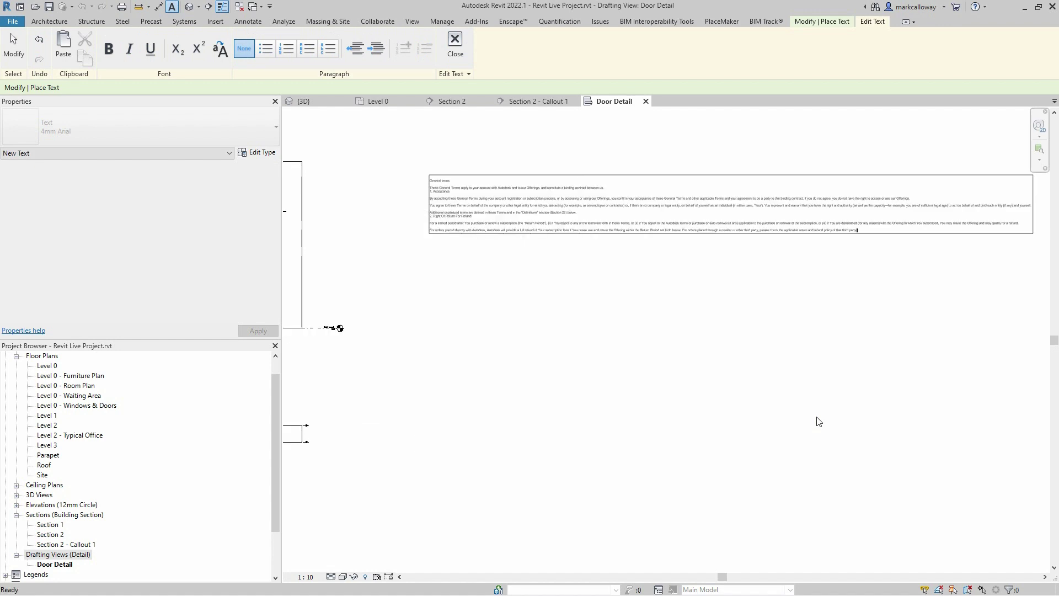
pyautogui.click(747, 292)
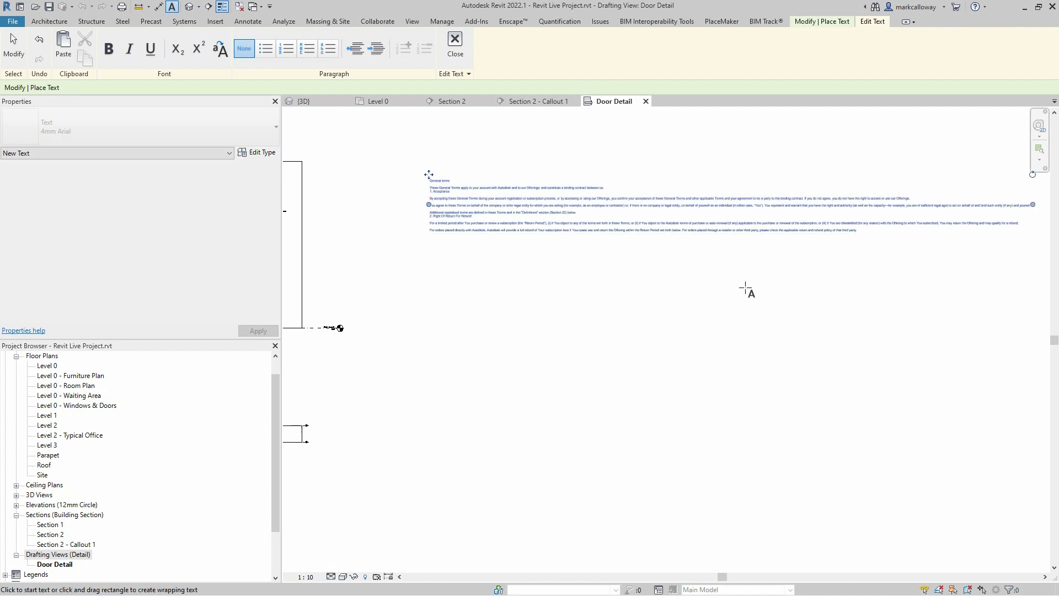
pyautogui.press('Escape')
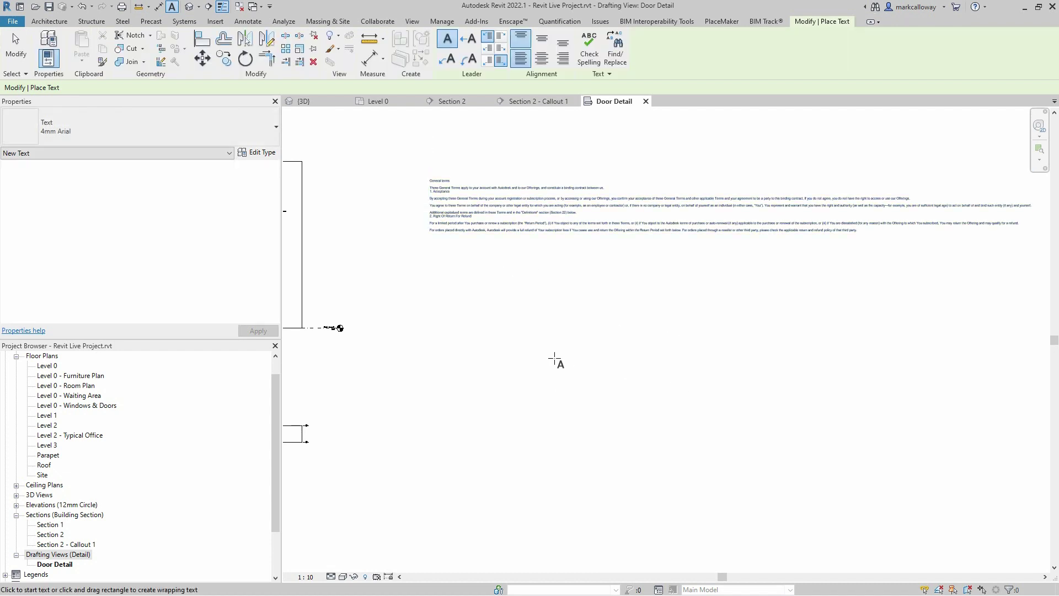
pyautogui.press('Escape')
# Step: Move the door notes text closer to the door elevation and narrow its box so the text wraps into a slim column
pyautogui.click(541, 217)
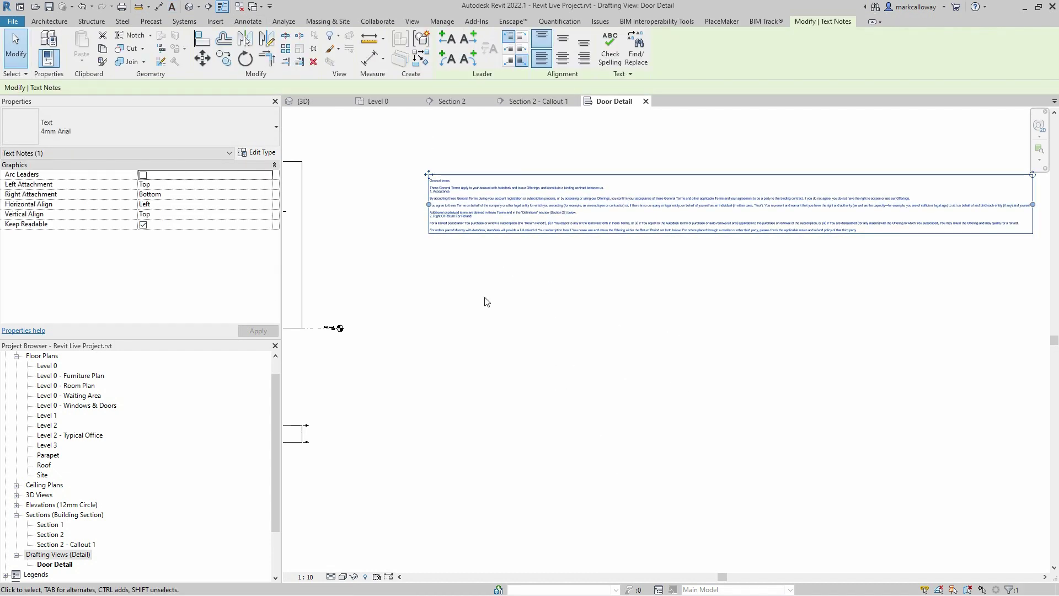
pyautogui.moveTo(429, 175); pyautogui.dragTo(386, 165)
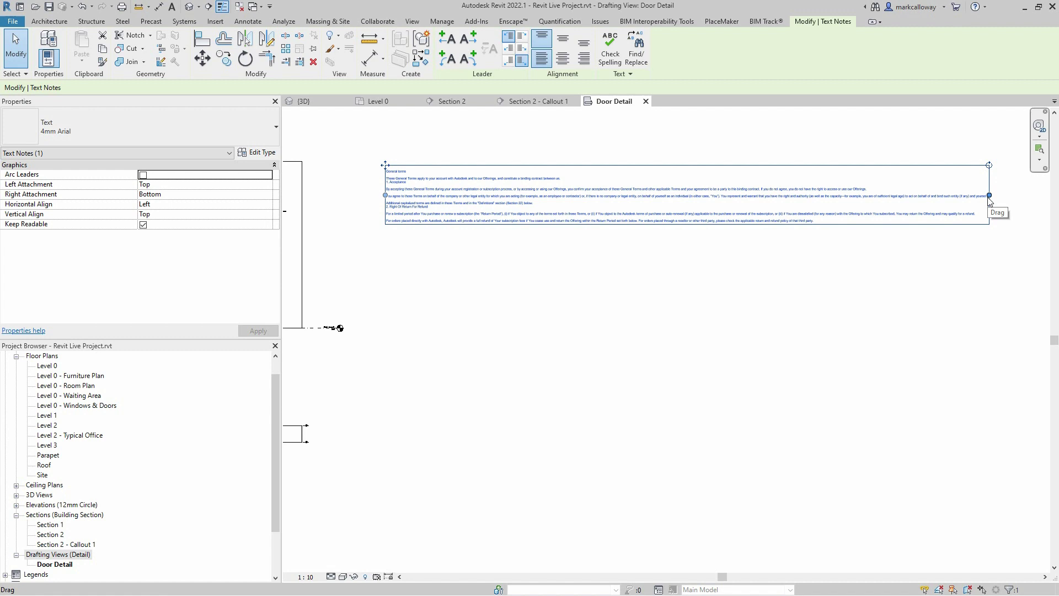
pyautogui.moveTo(990, 197)
pyautogui.mouseDown()
pyautogui.moveTo(536, 198)
pyautogui.moveTo(443, 215)
pyautogui.mouseUp()
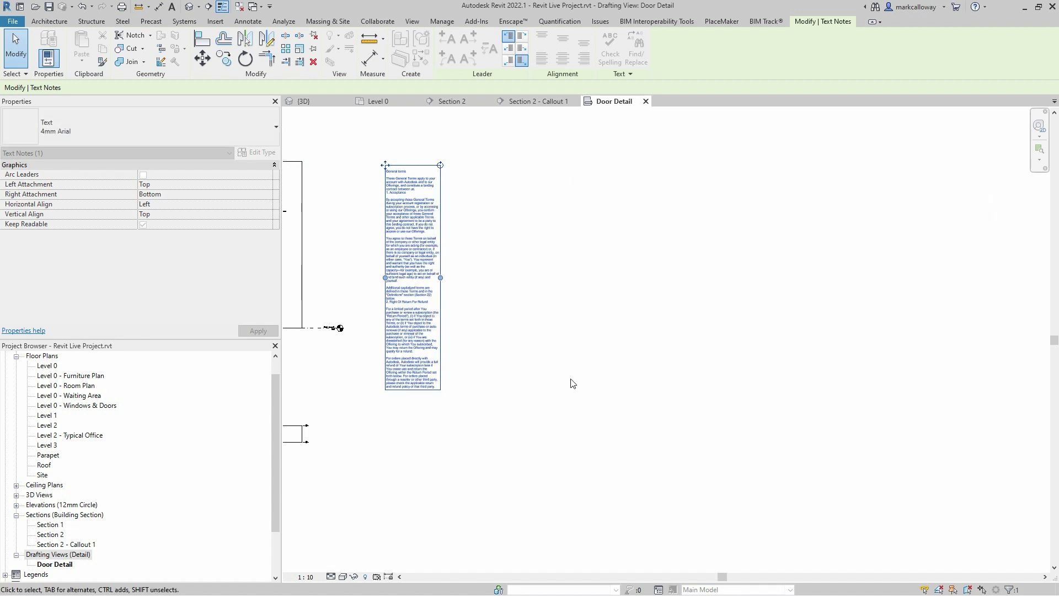
pyautogui.click(568, 381)
pyautogui.moveTo(567, 381)
pyautogui.mouseDown(button='middle')
pyautogui.moveTo(508, 437)
pyautogui.moveTo(798, 421)
pyautogui.mouseUp(button='middle')
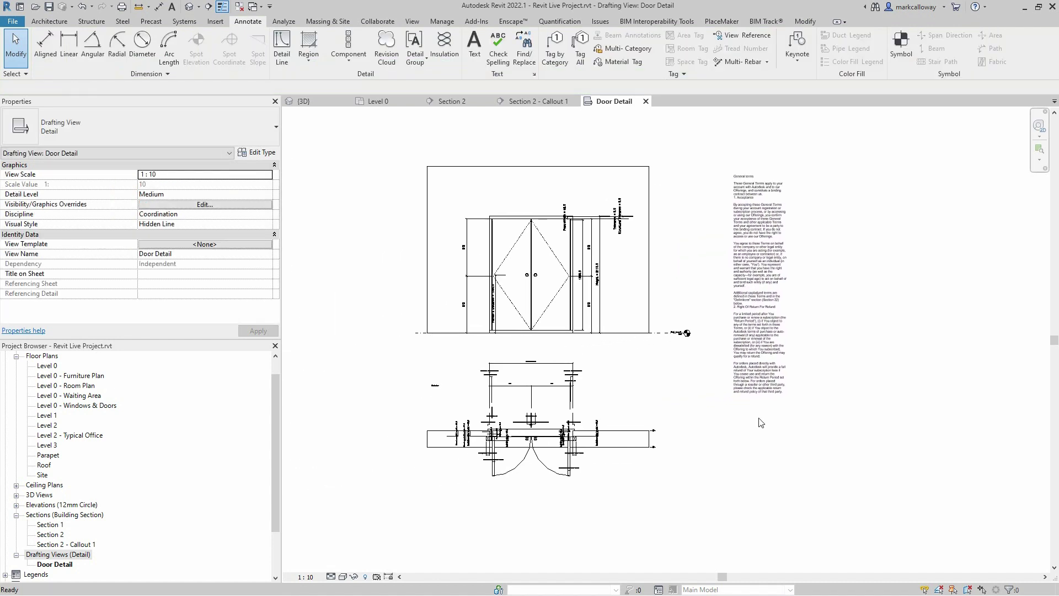
pyautogui.click(769, 240)
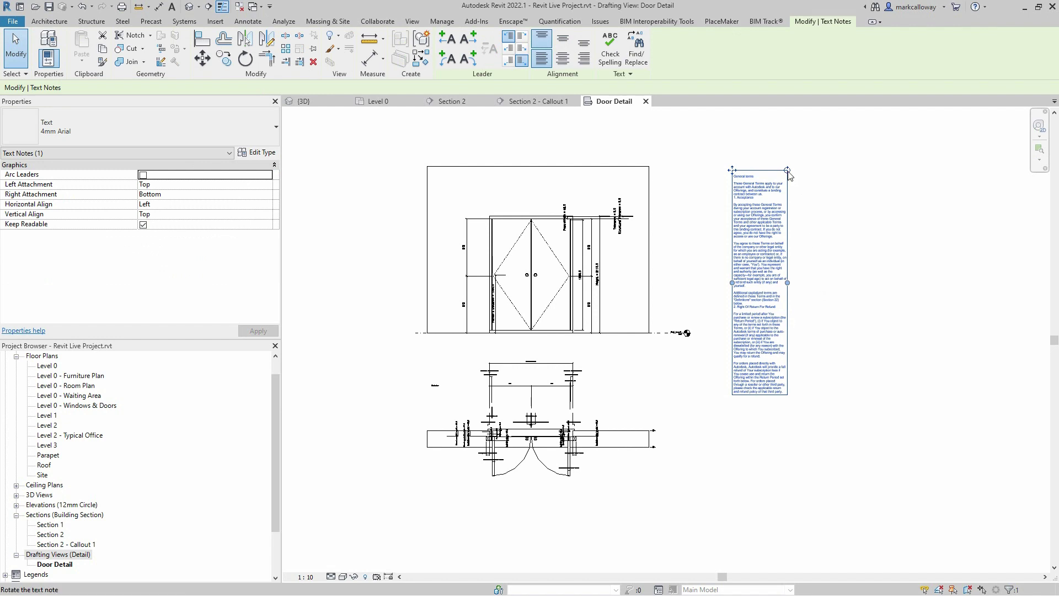
pyautogui.moveTo(788, 170)
pyautogui.mouseDown()
pyautogui.moveTo(761, 165)
pyautogui.moveTo(788, 171)
pyautogui.mouseUp()
pyautogui.click(850, 308)
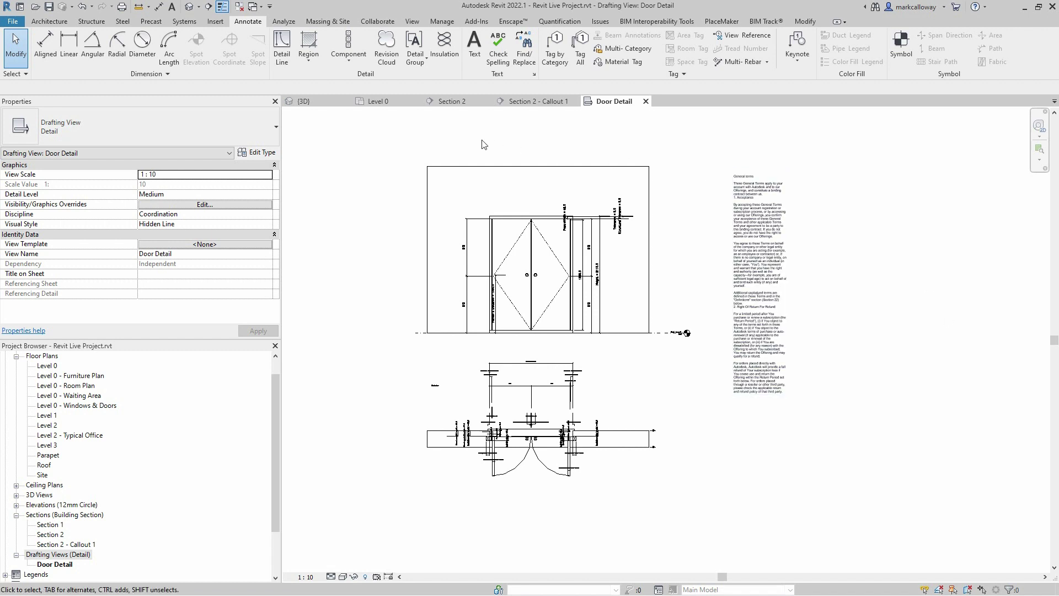
# Step: Switch to the Level 0 floor plan view
pyautogui.click(386, 100)
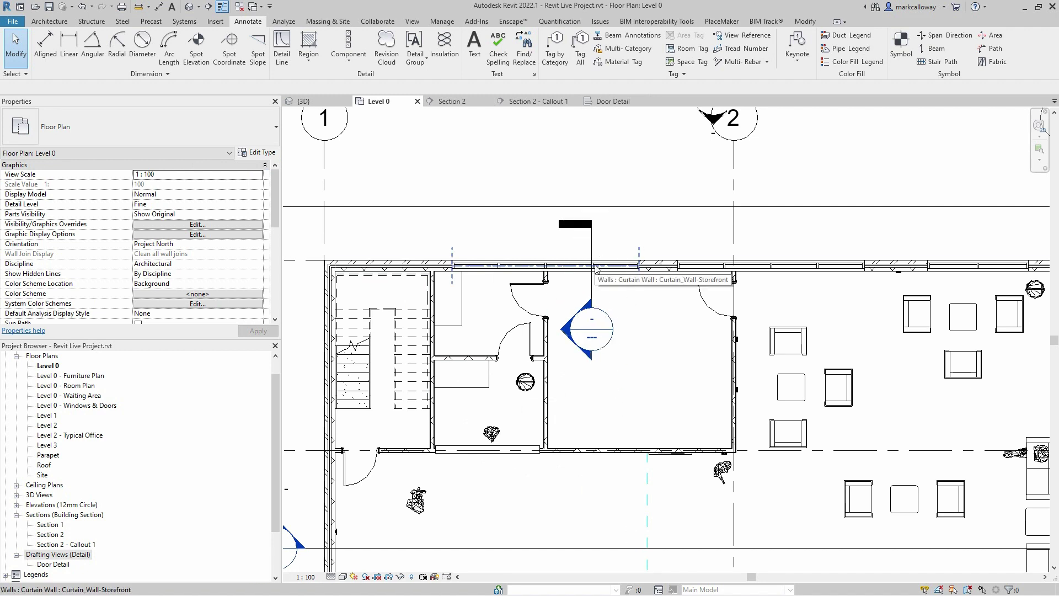
# Step: Place a rectangular callout around the double entrance door on the lower exterior wall, referencing the existing Door Detail drafting view
pyautogui.keyDown('ctrl'); pyautogui.scroll(-5, 602, 442); pyautogui.keyUp('ctrl')
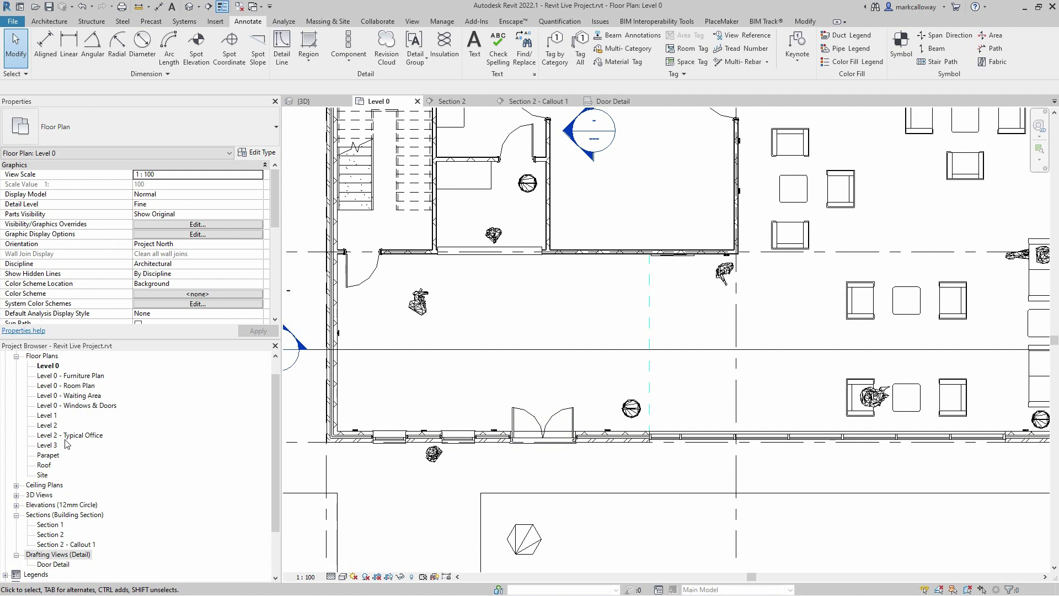
pyautogui.click(88, 544)
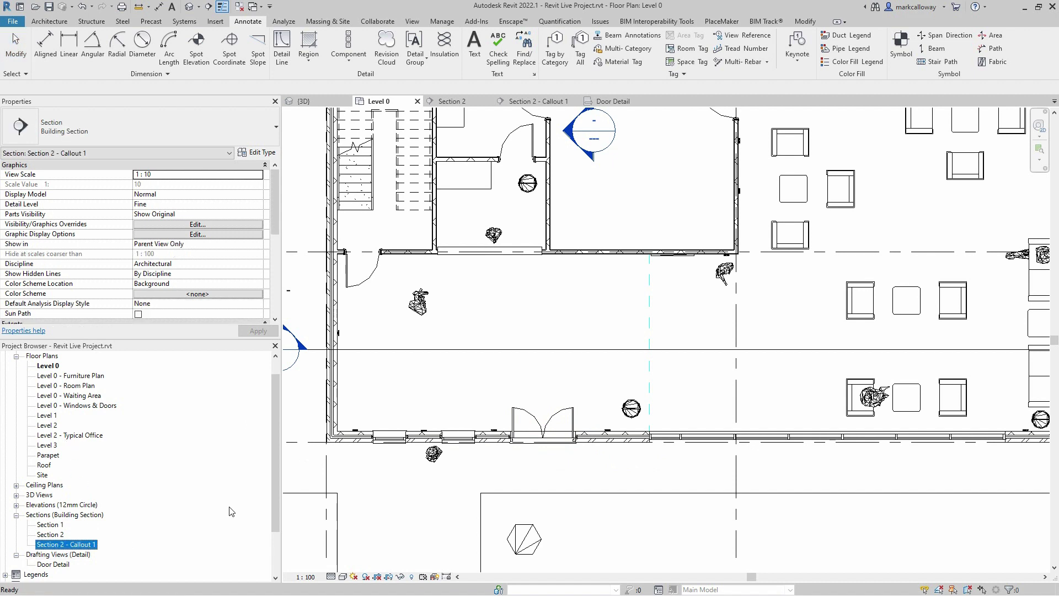
pyautogui.click(456, 338)
pyautogui.click(413, 22)
pyautogui.click(415, 42)
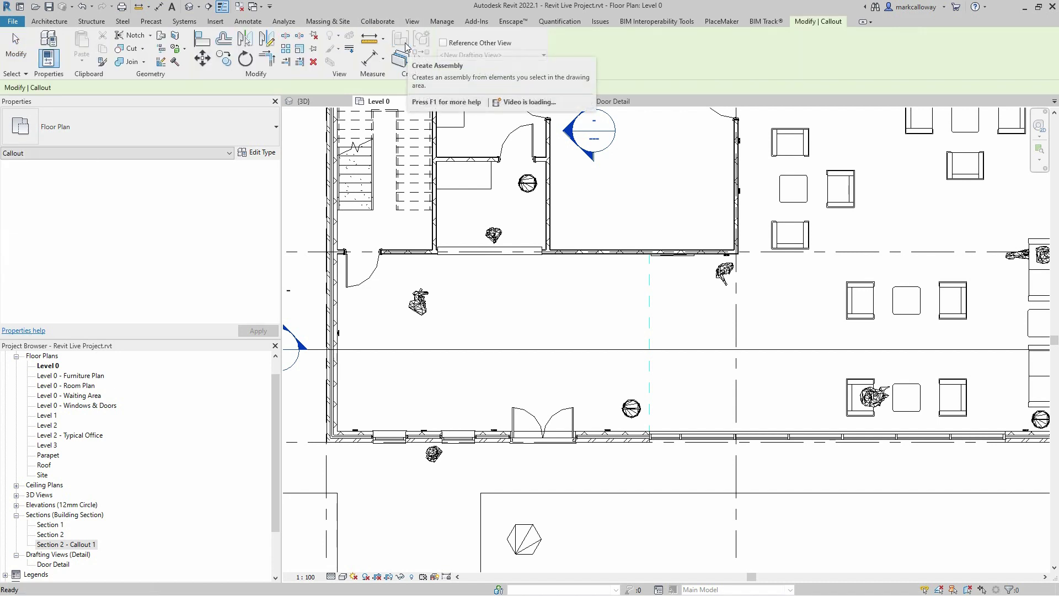
pyautogui.click(476, 44)
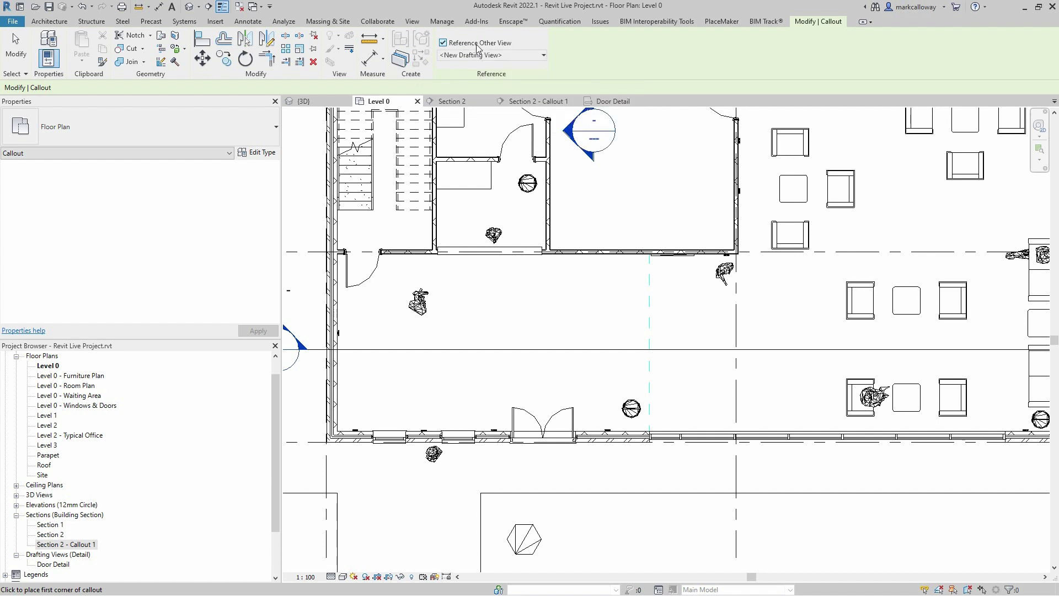
pyautogui.click(521, 56)
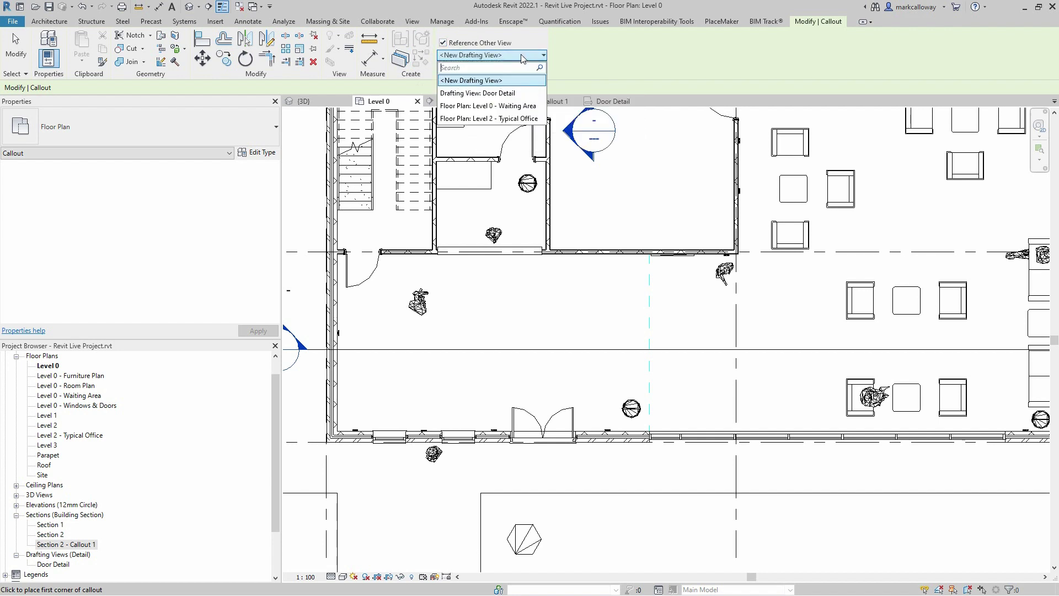
pyautogui.click(528, 93)
pyautogui.click(500, 462)
pyautogui.click(589, 395)
pyautogui.press('Escape')
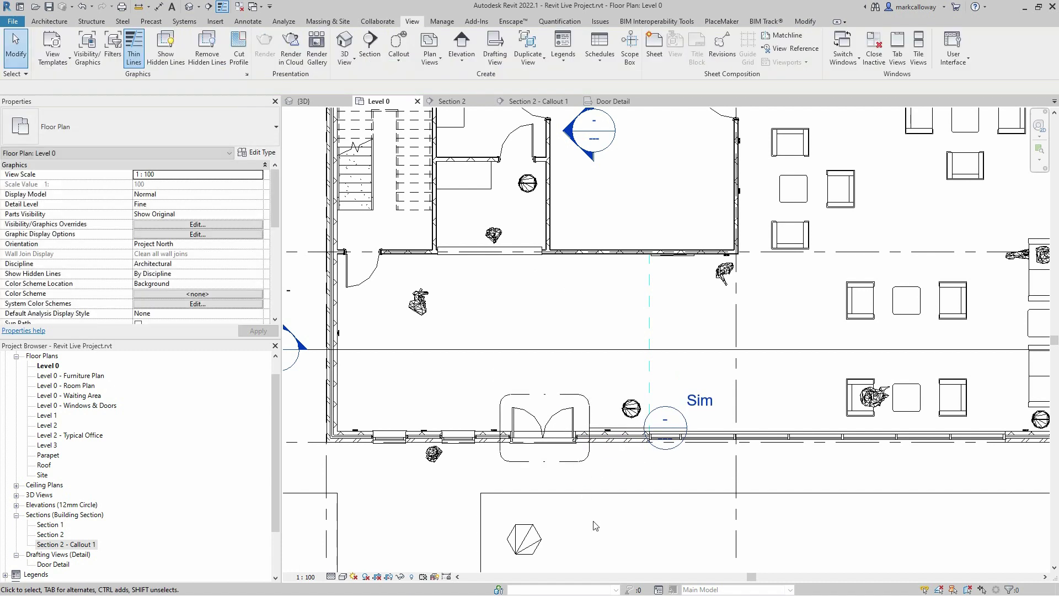
# Step: Go to the drafting view referenced by the callout around the double entrance door
pyautogui.click(589, 458)
pyautogui.rightClick(590, 454)
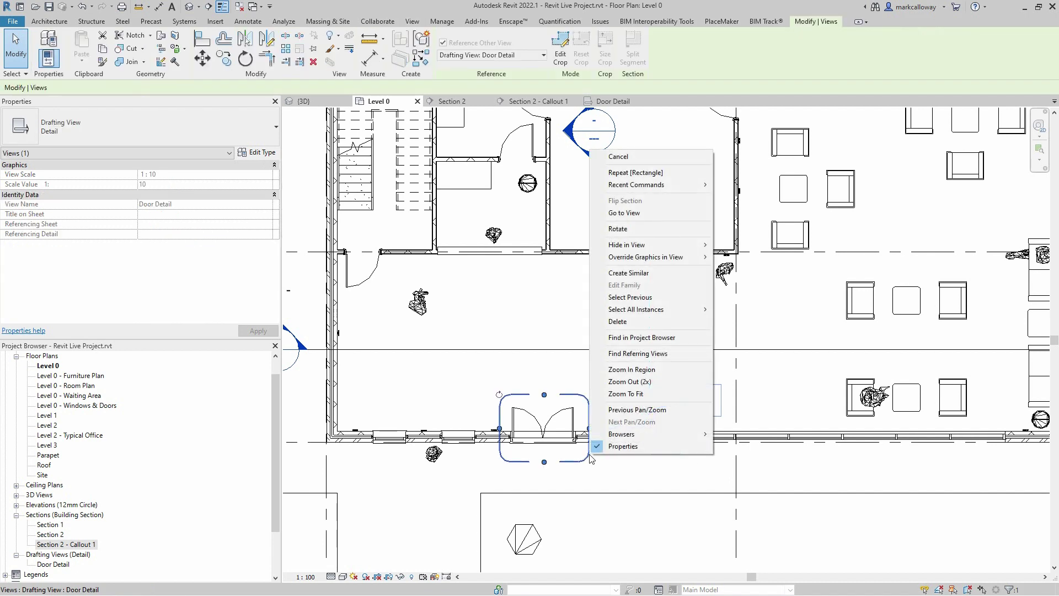
pyautogui.click(644, 213)
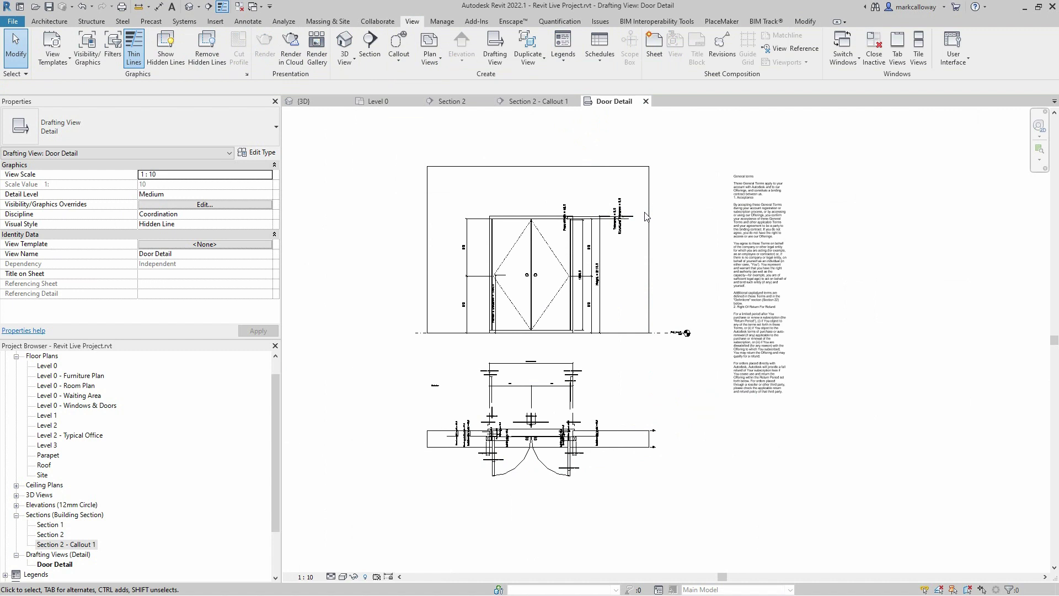